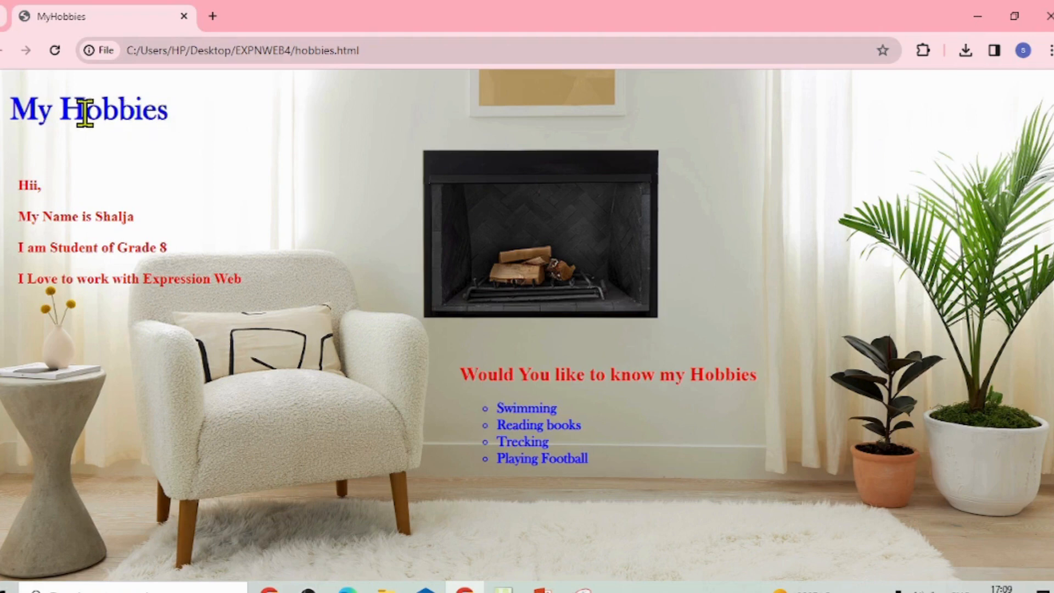
Step: Review the finished My Hobbies web page and the lesson details slide listing the skills to practise
drag(85, 110, 119, 111)
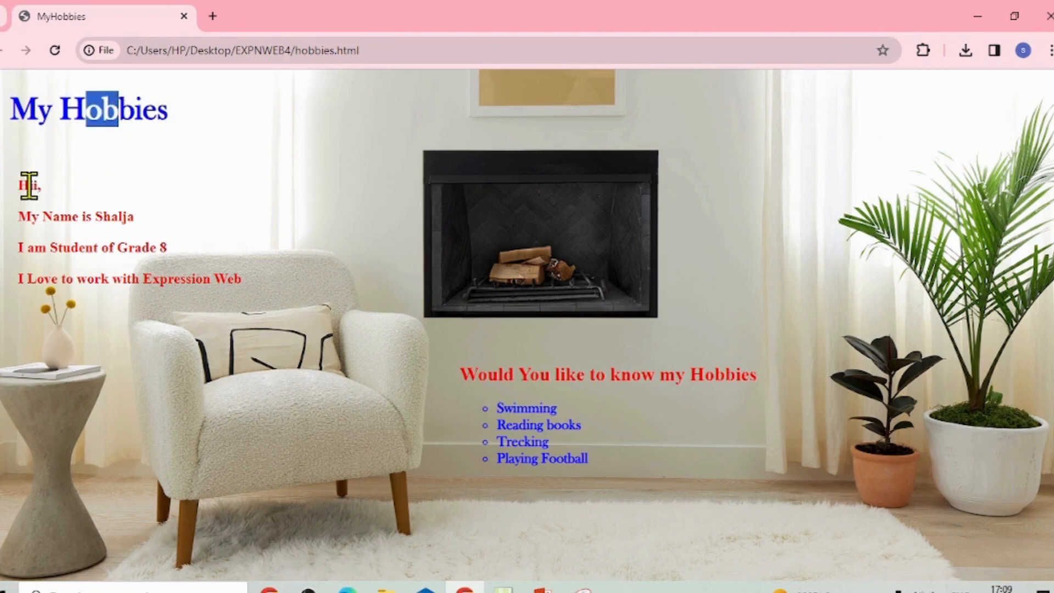
drag(30, 186, 65, 252)
click(460, 366)
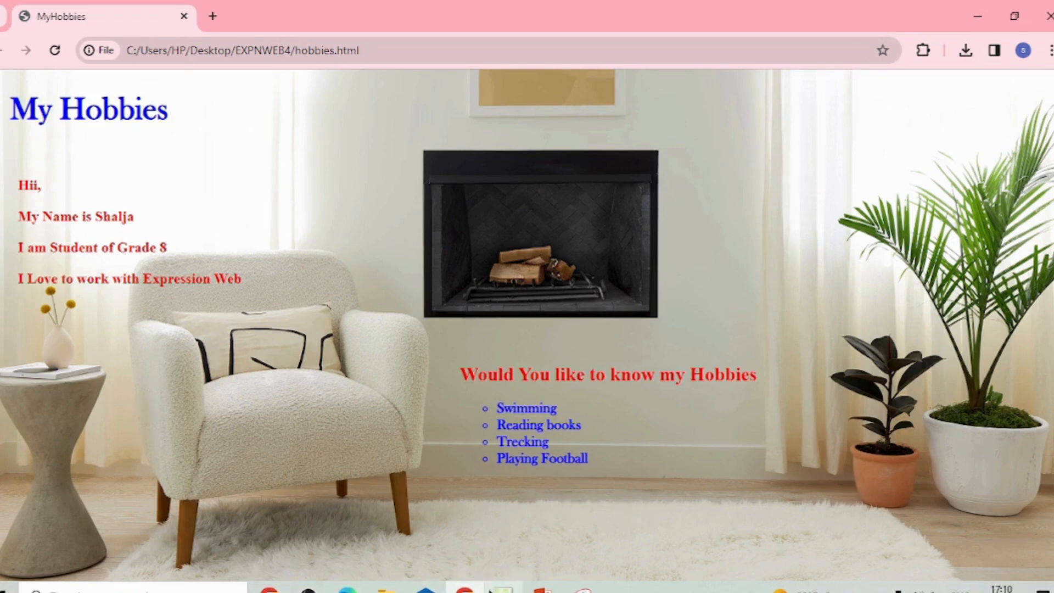
click(535, 586)
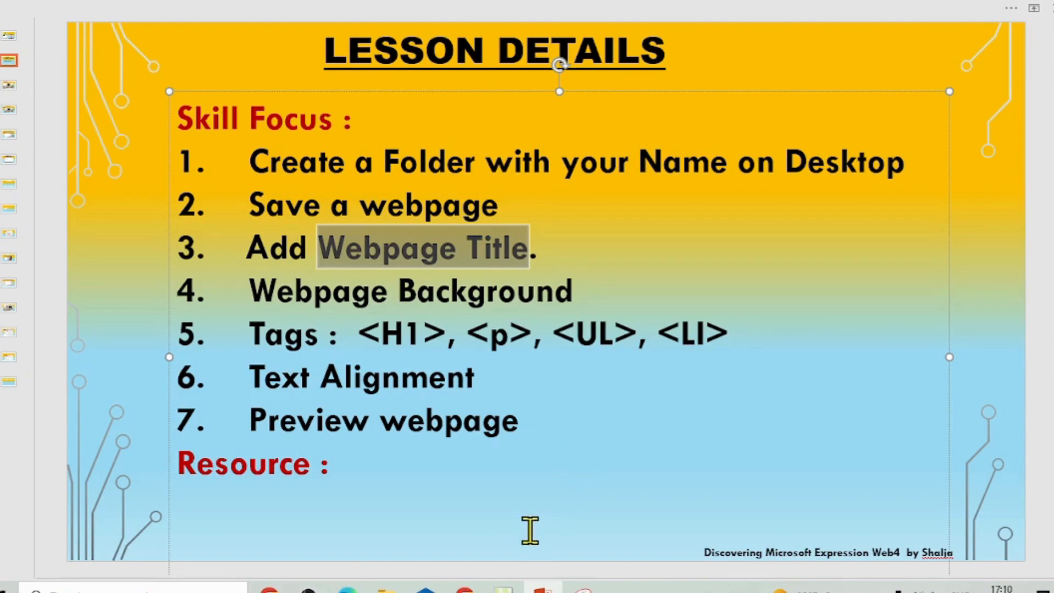
click(492, 586)
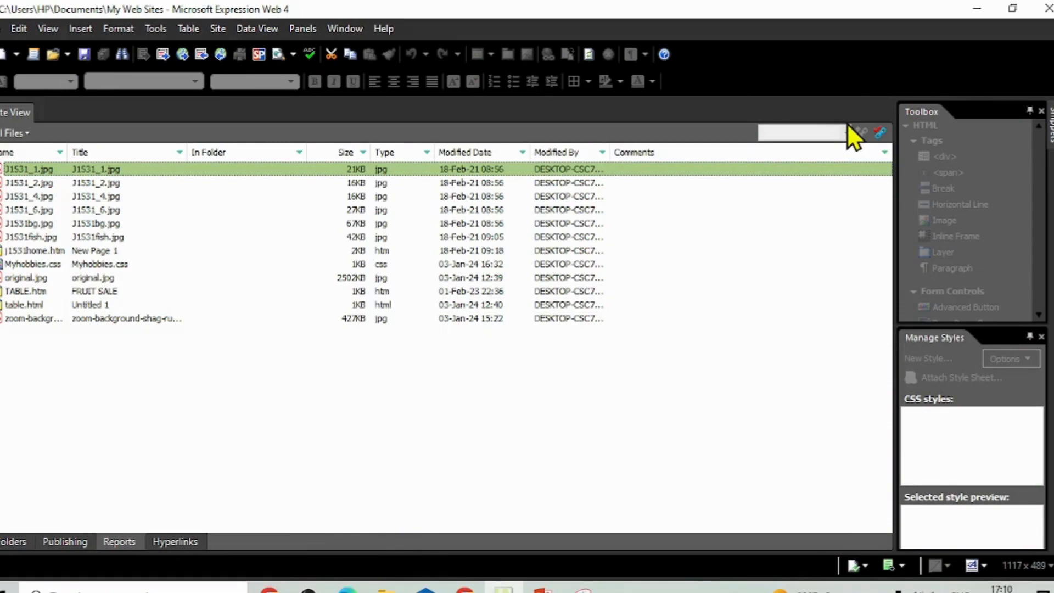
Step: Create a new folder on the desktop and name it with the student's first name
key(super+d)
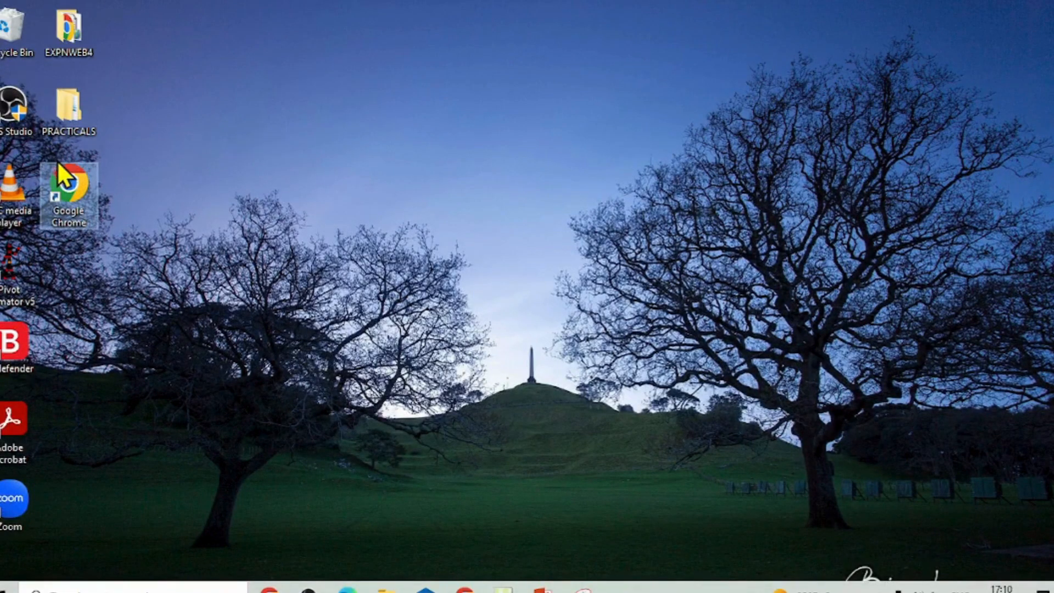
right_click(243, 53)
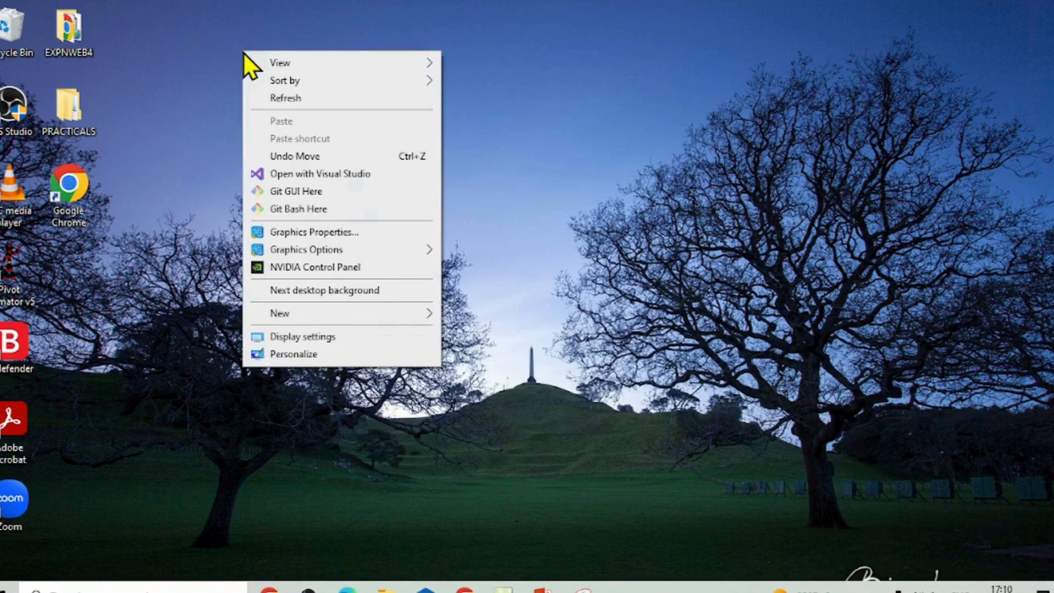
mouse_move(407, 314)
click(472, 311)
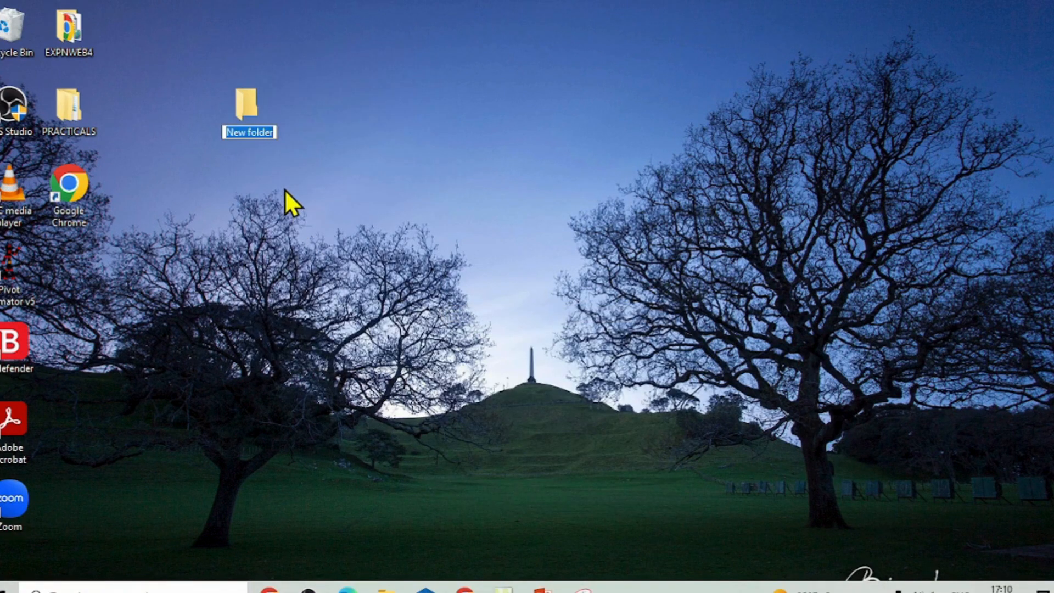
text(SHALJA)
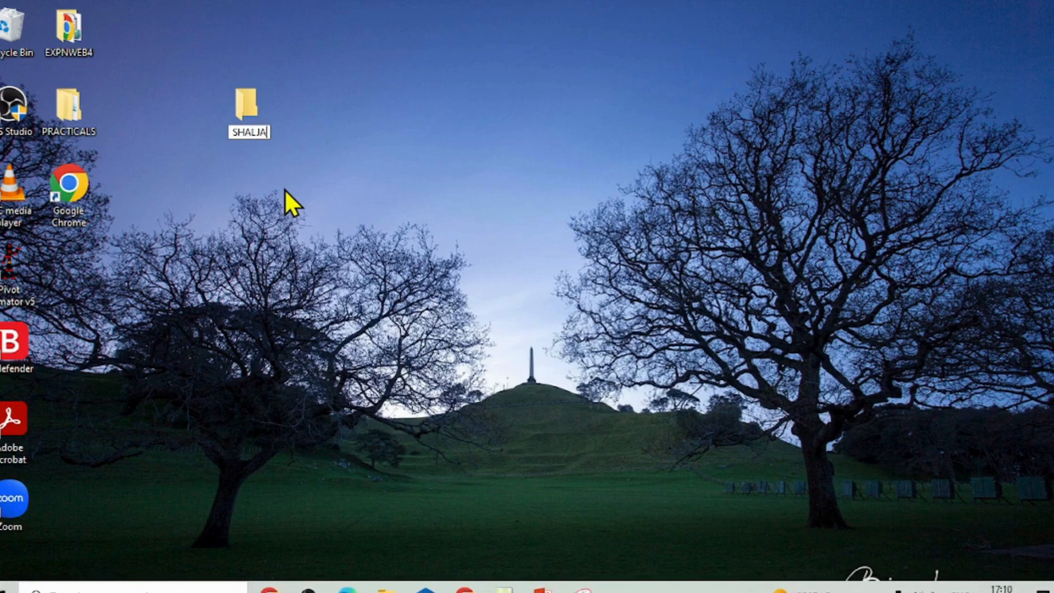
click(299, 187)
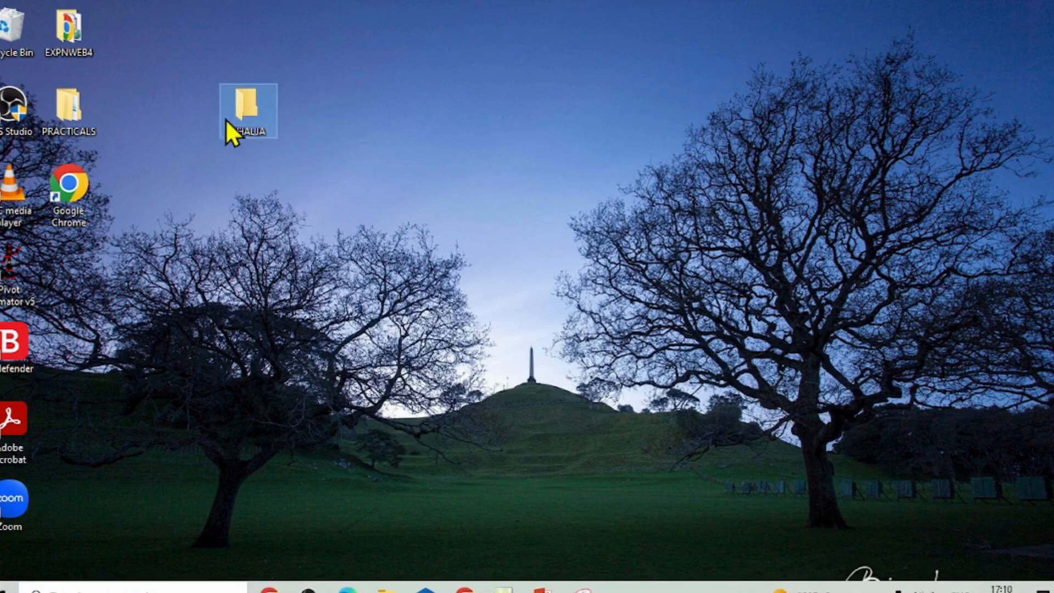
drag(38, 274, 67, 257)
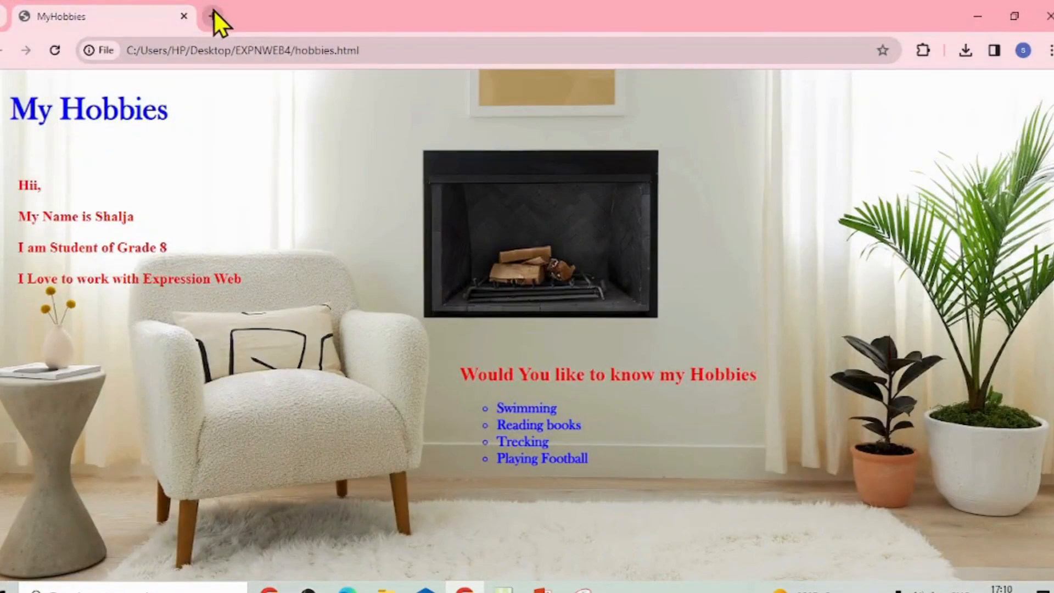
Step: Search Google for "background image home" in a new Chrome tab
click(215, 13)
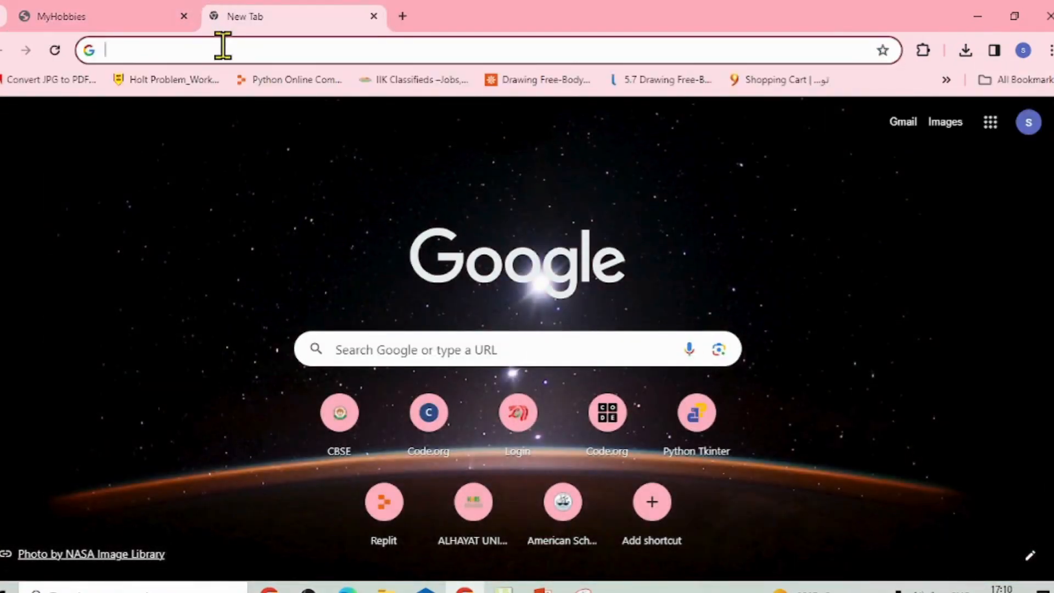
text(back)
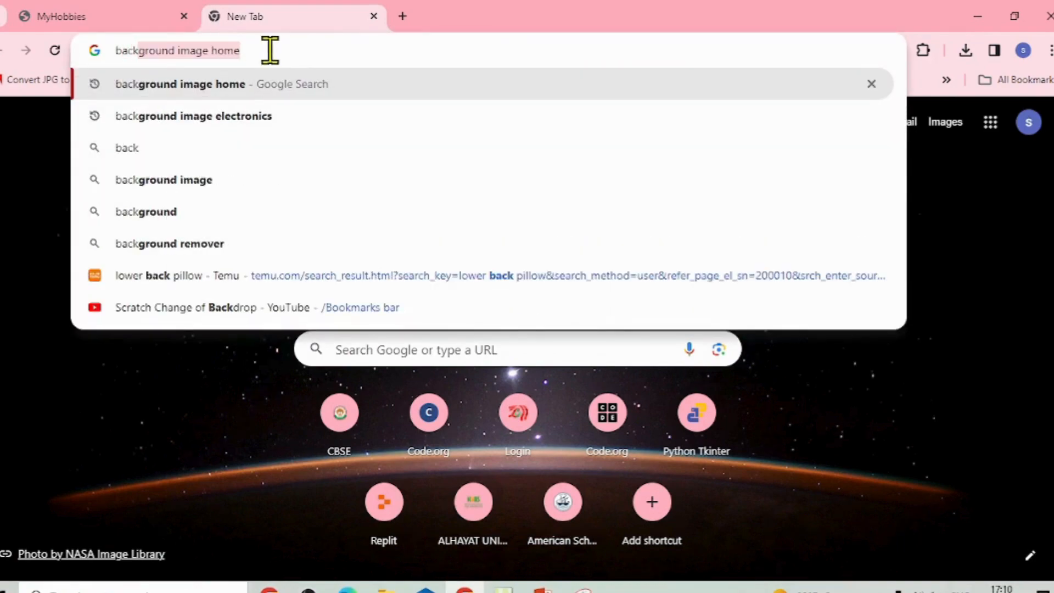
key(Right)
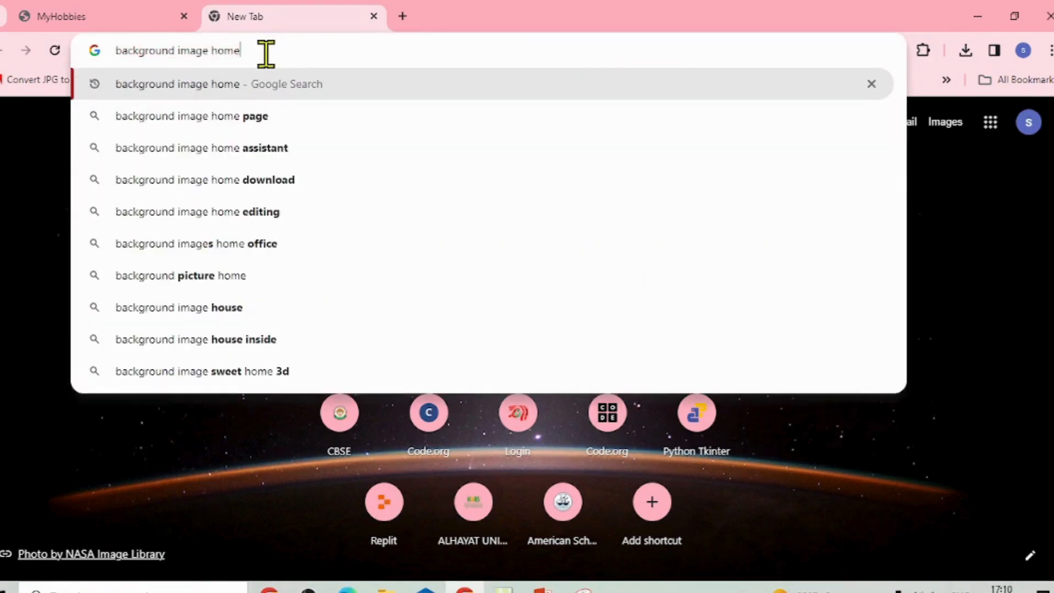
key(Return)
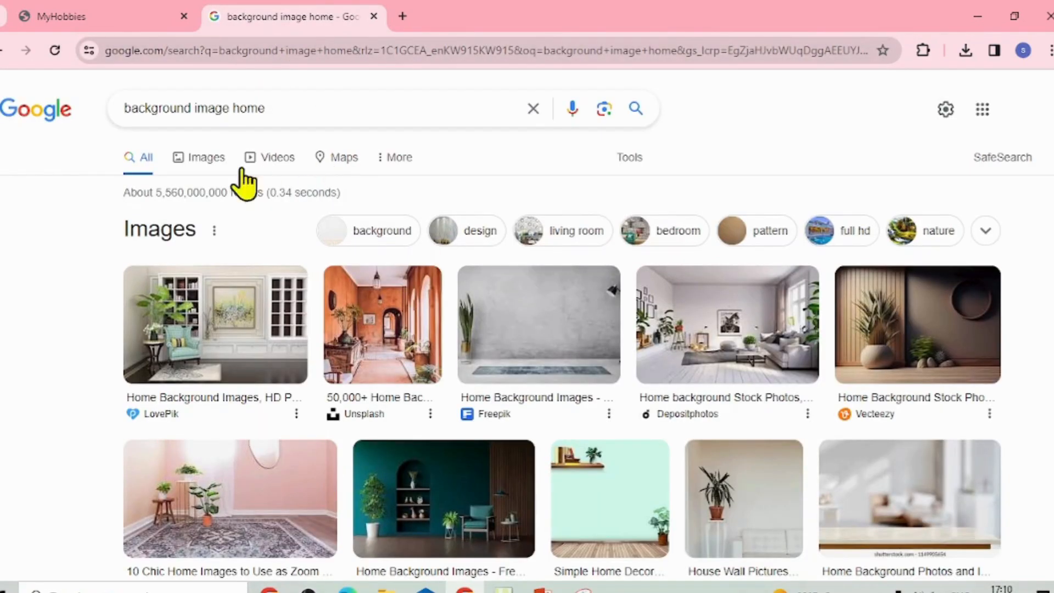
Step: Show the image results for the search and filter them to Large size
click(207, 153)
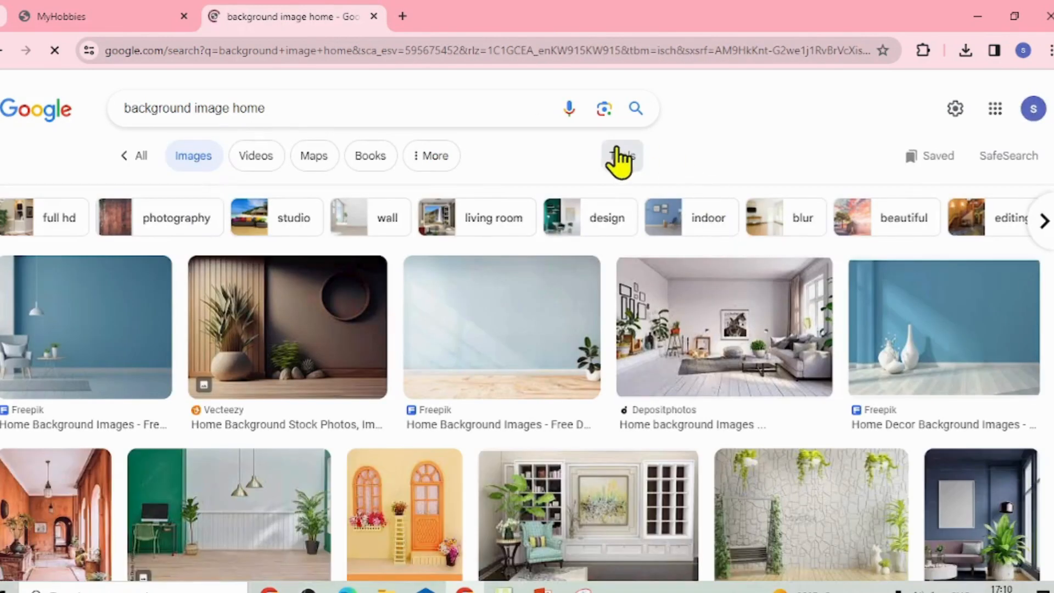
click(620, 159)
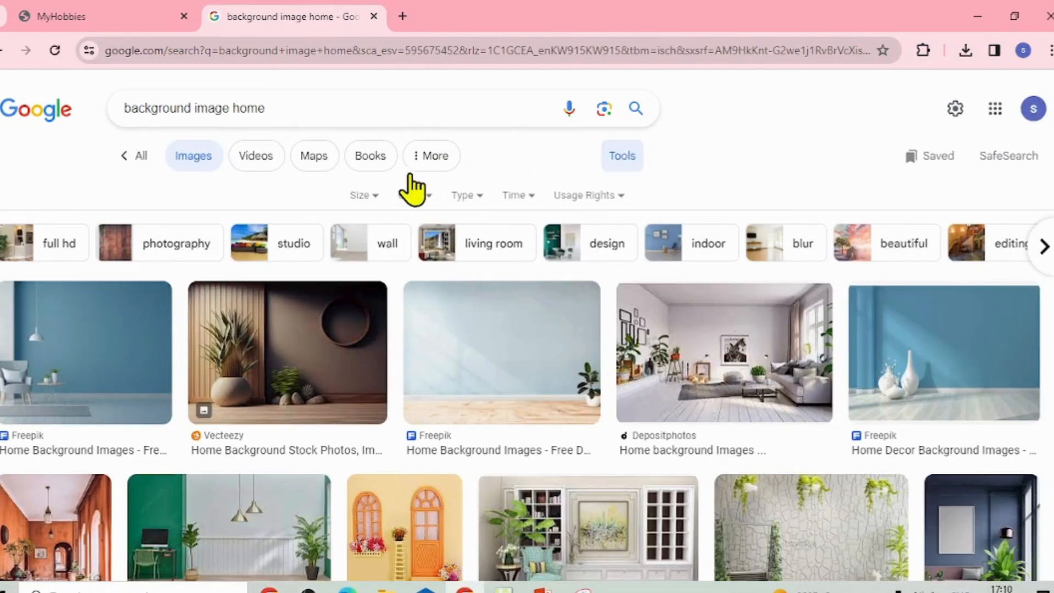
click(370, 203)
click(369, 251)
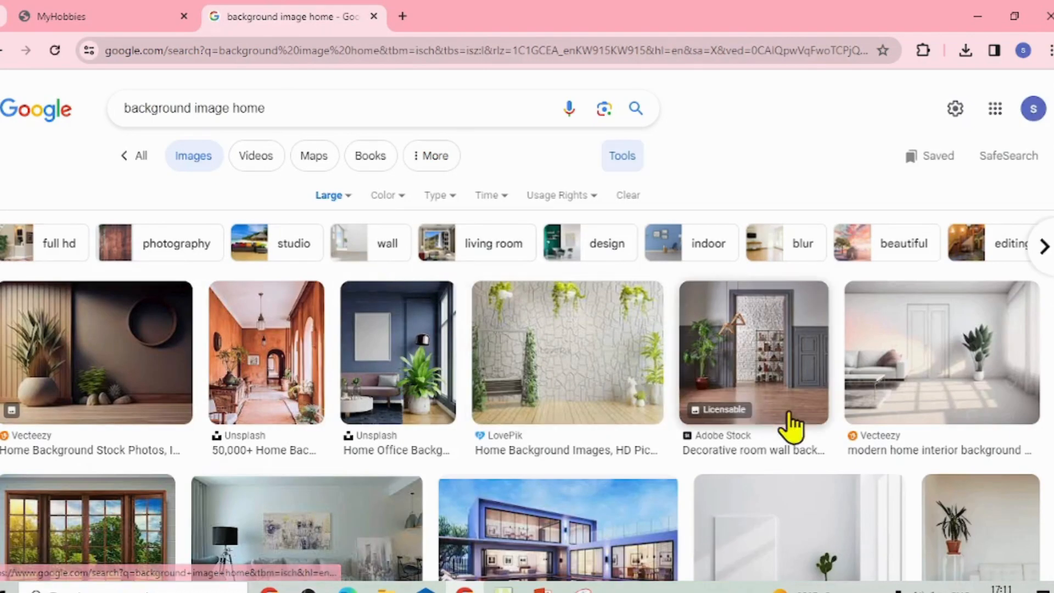
Step: Browse the image results and open the preview of the Vecteezy living room with a white sofa and plants
scroll(746, 437, down, 5)
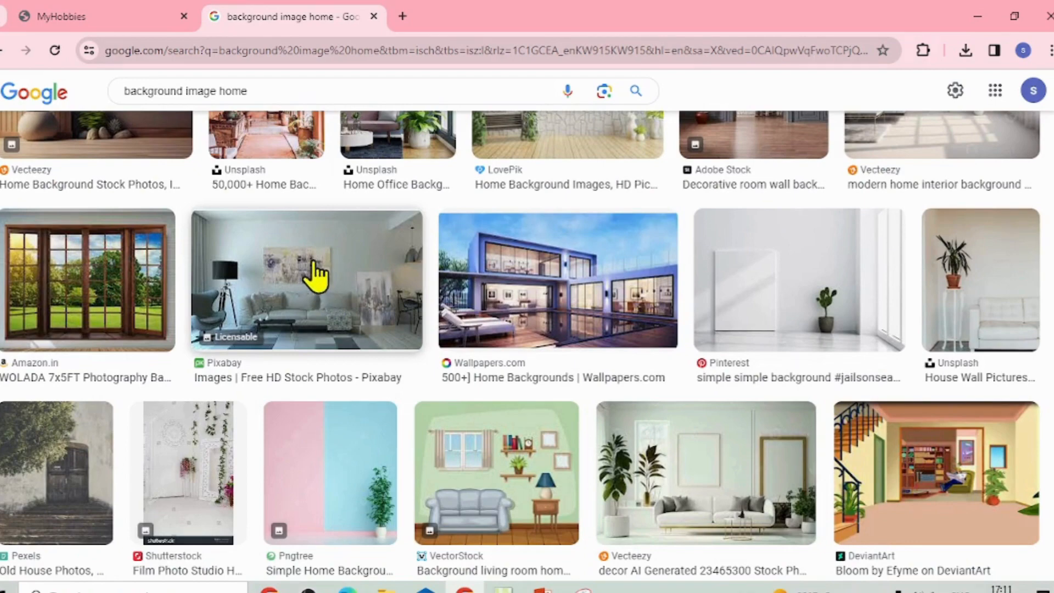
scroll(714, 496, down, 5)
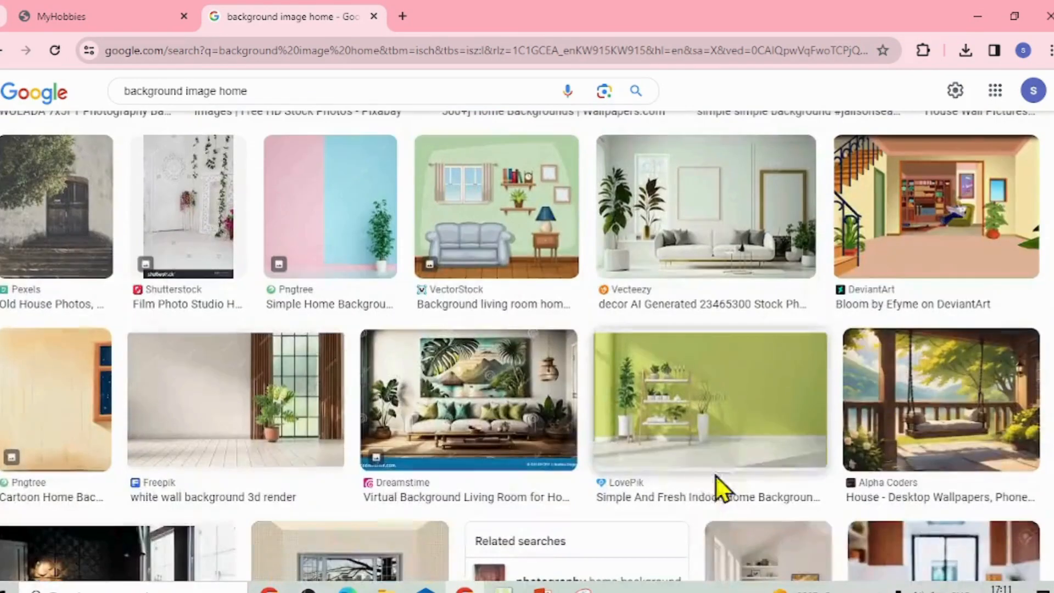
scroll(774, 473, down, 7)
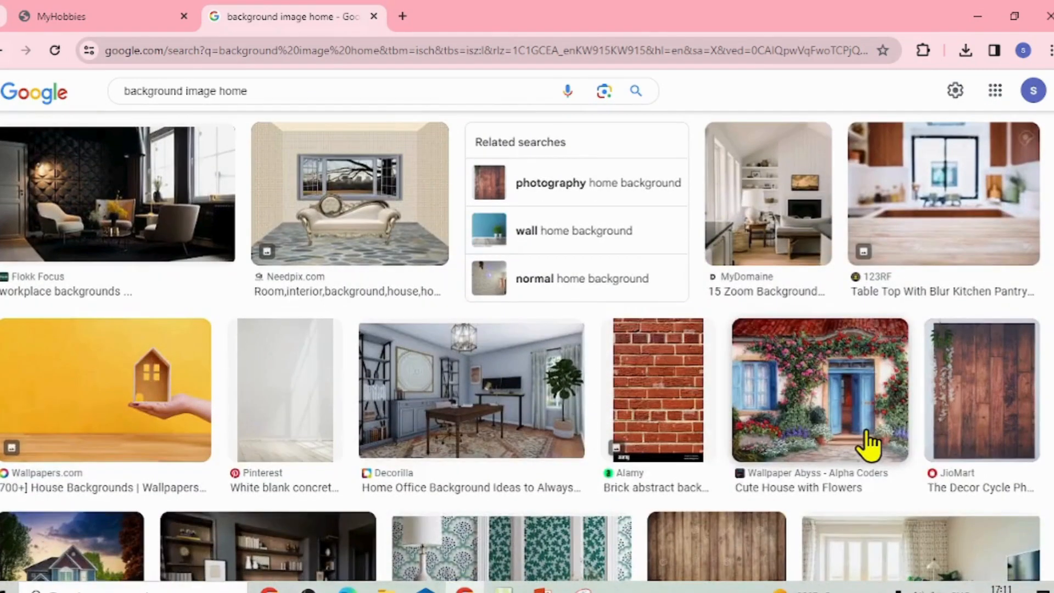
scroll(642, 434, up, 7)
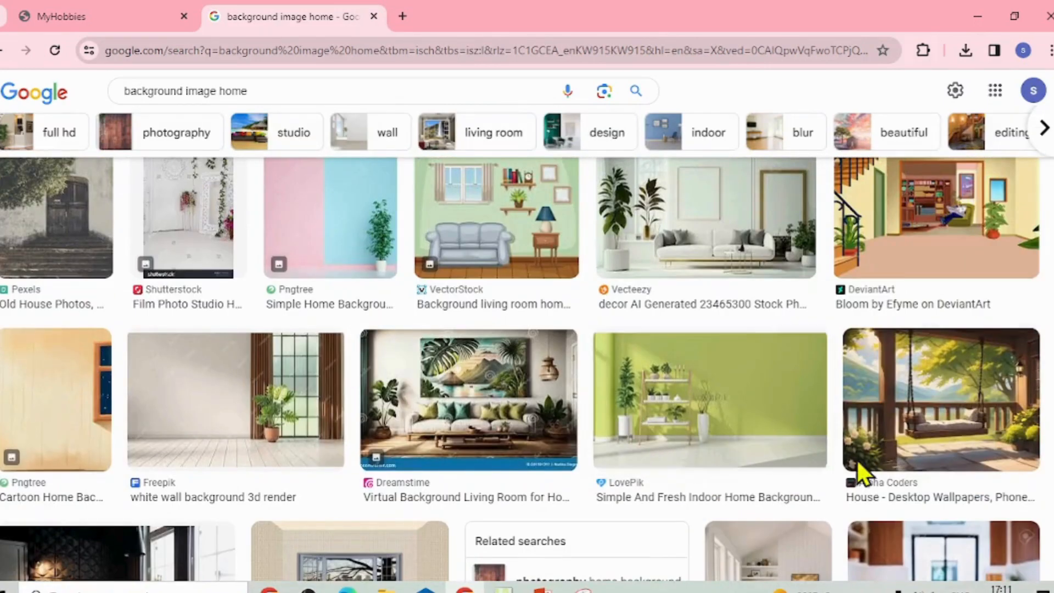
click(723, 203)
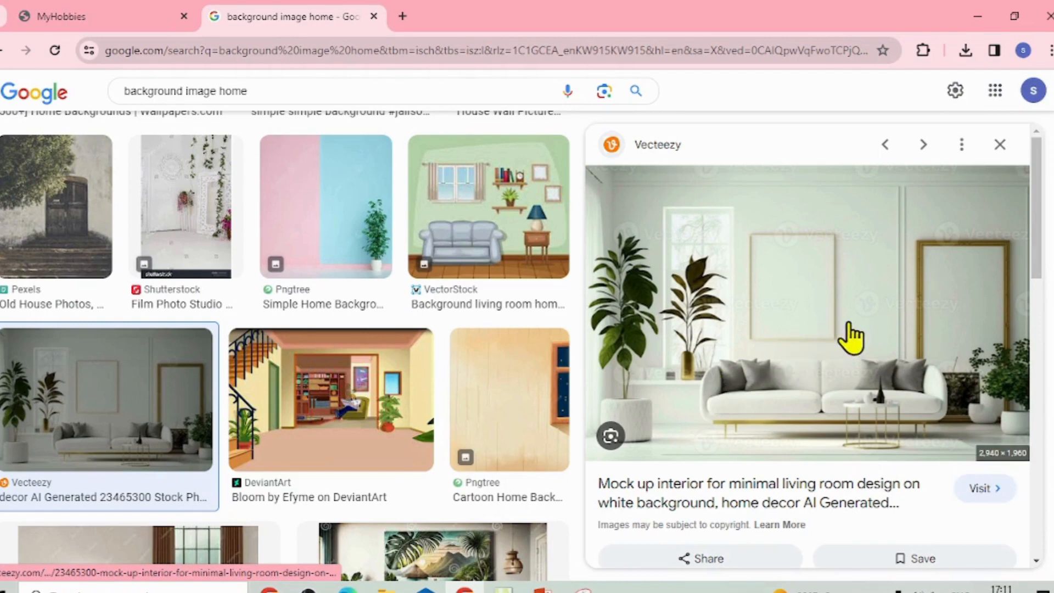
Step: Save the previewed living room image as a JPEG named "background" in the personal folder on the desktop
right_click(845, 315)
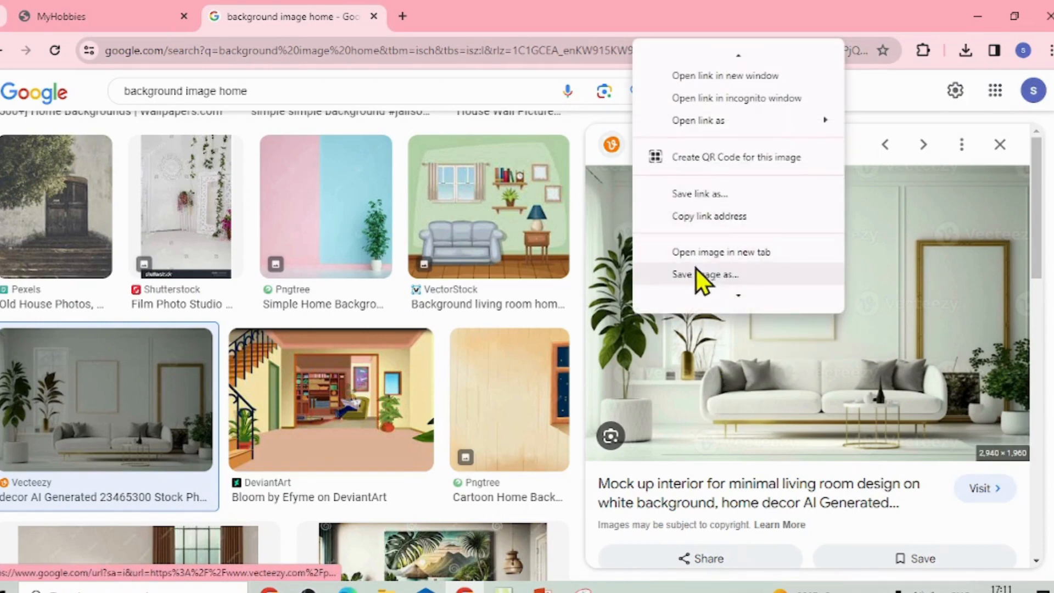
click(716, 256)
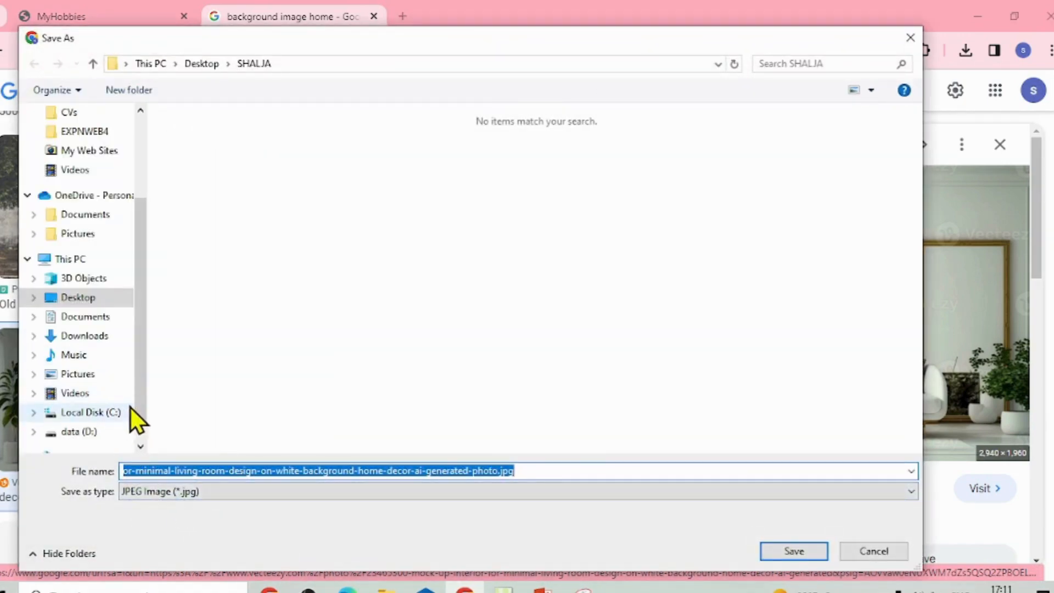
click(80, 300)
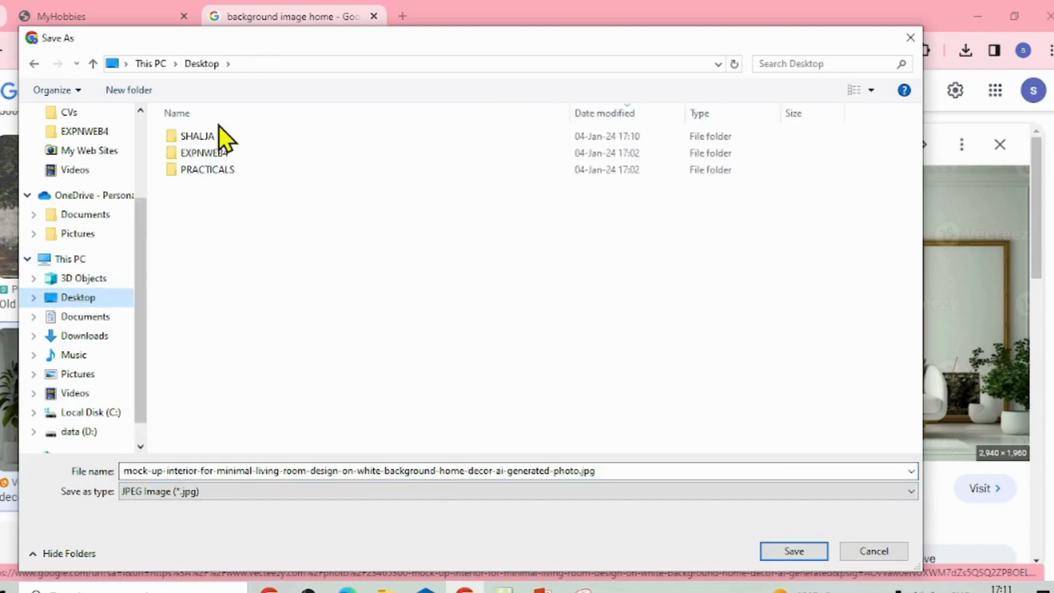
double_click(214, 136)
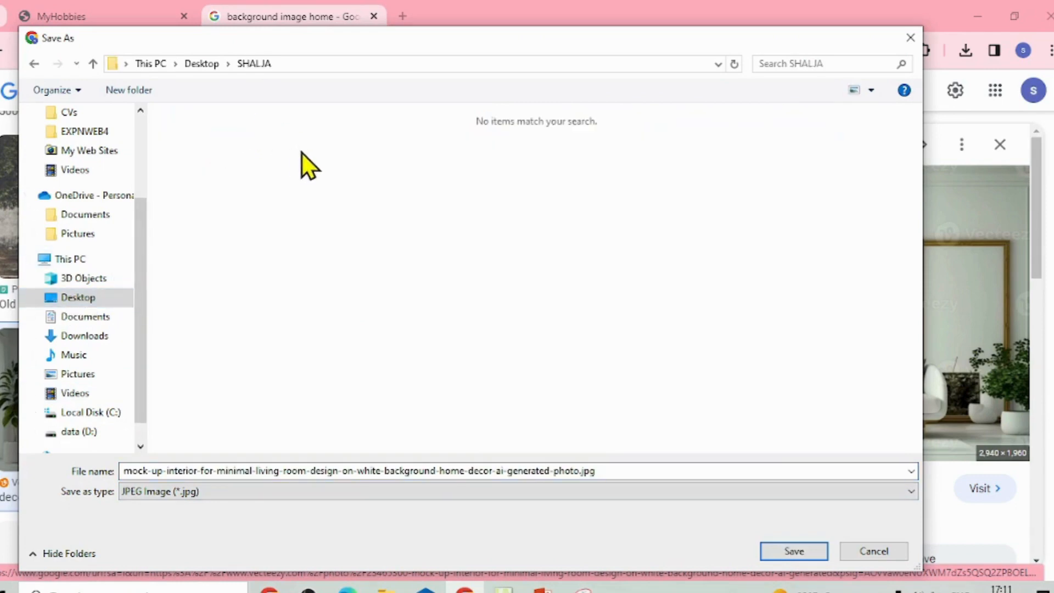
click(607, 470)
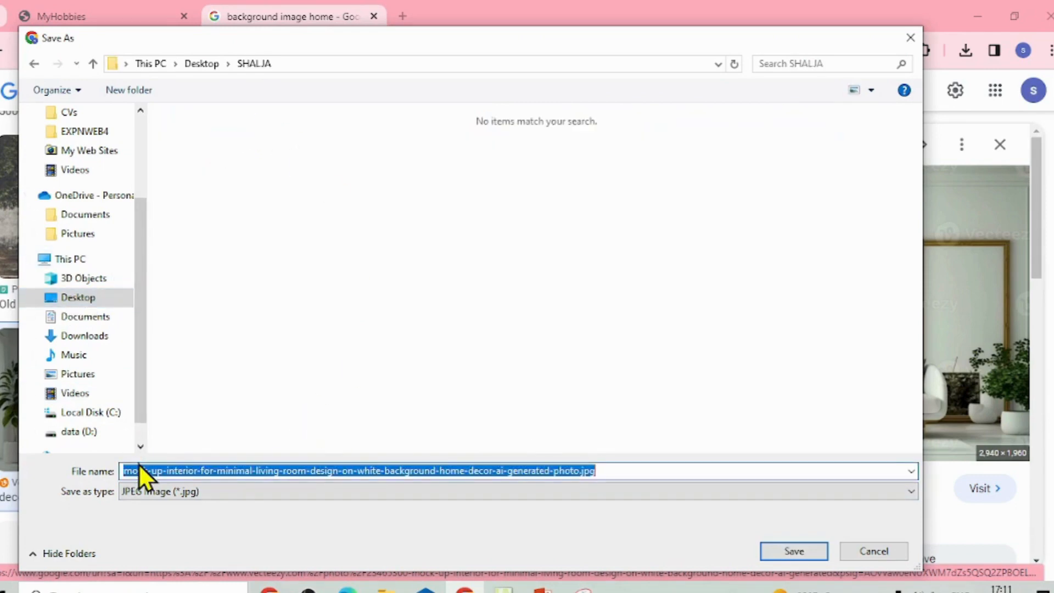
text(background)
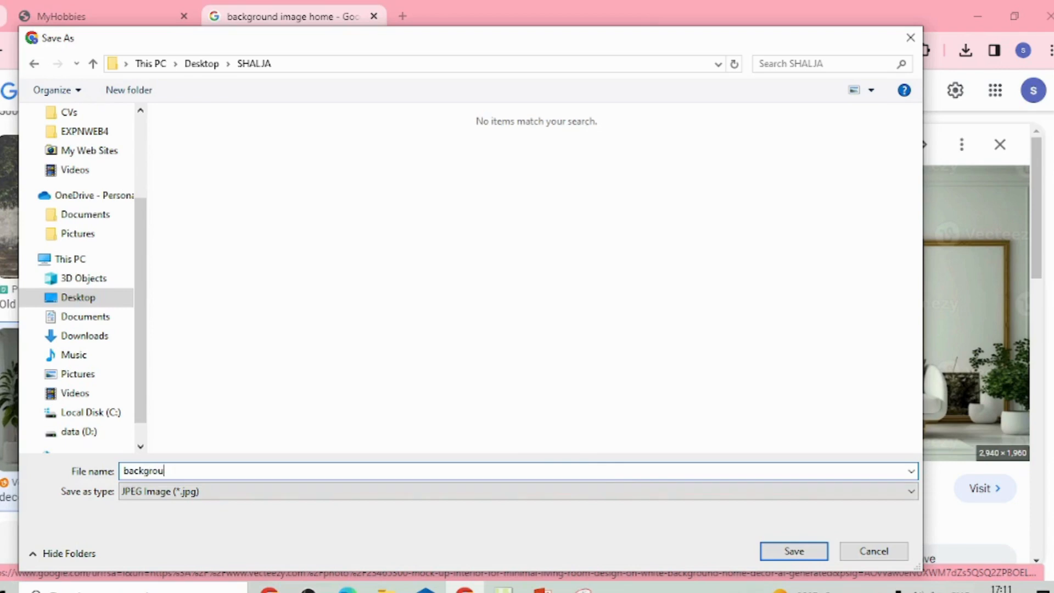
click(794, 555)
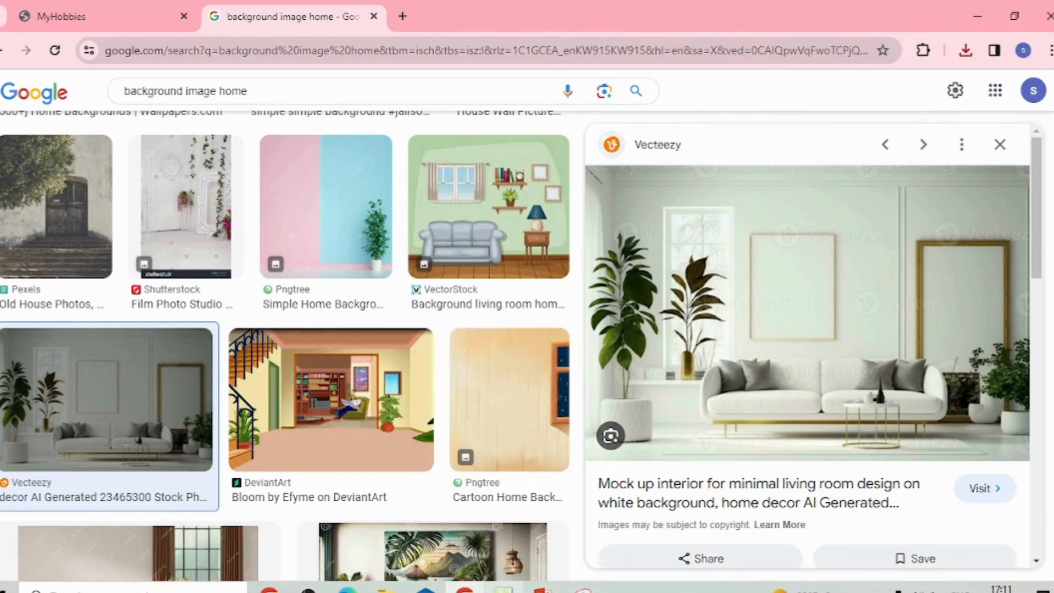
Step: Switch to Expression Web, create a blank HTML page and save it as Hobbiest.html in the personal folder on the desktop
click(503, 589)
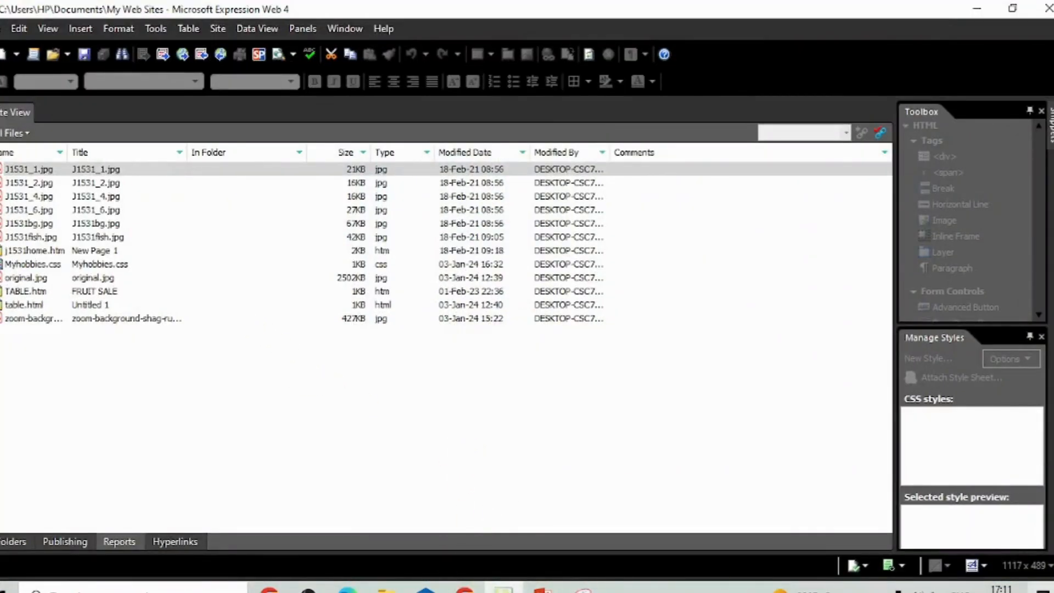
click(5, 55)
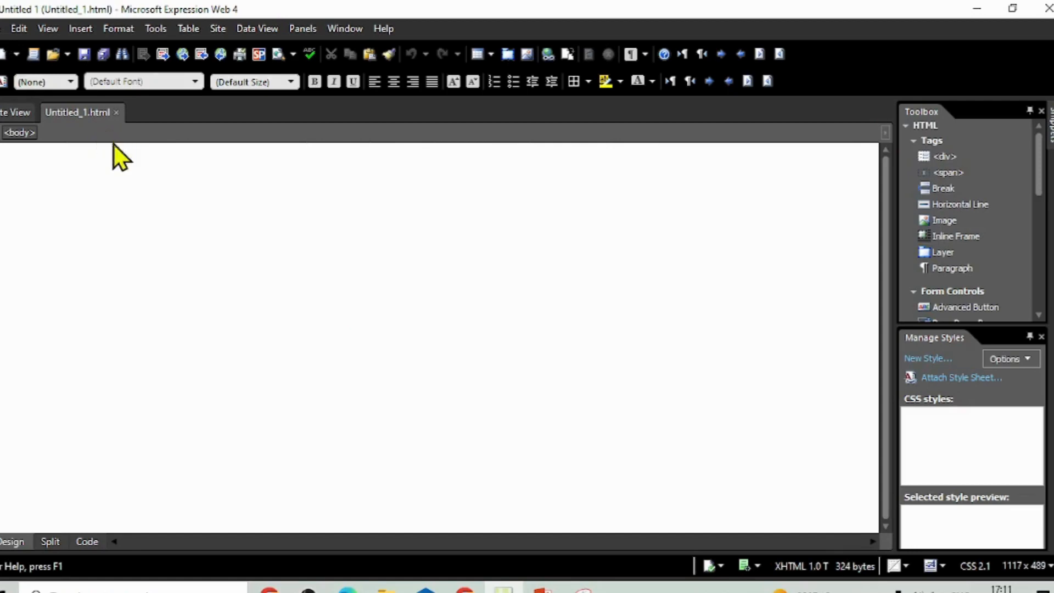
right_click(77, 114)
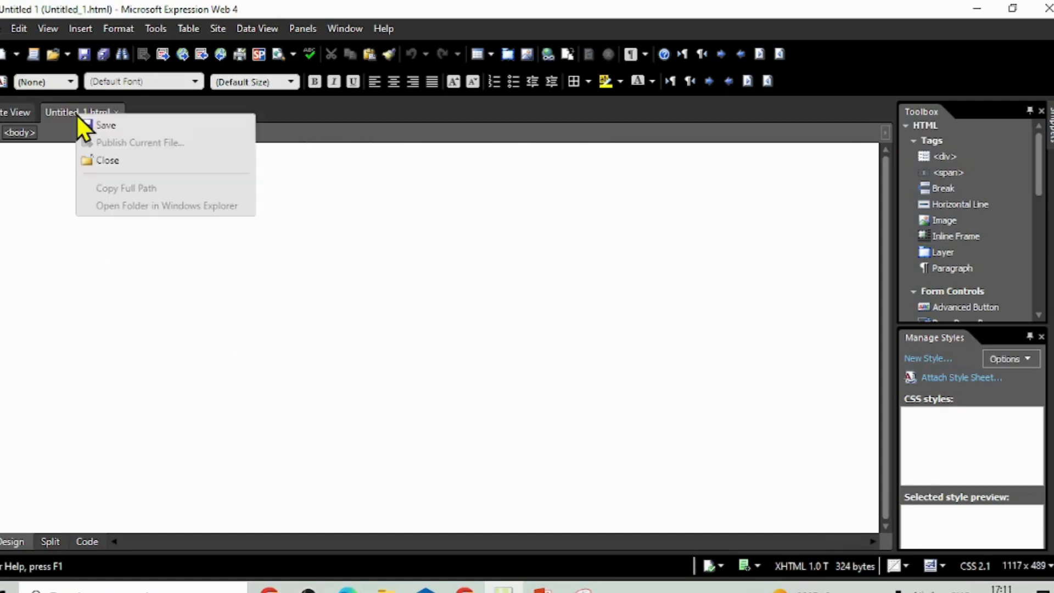
click(146, 125)
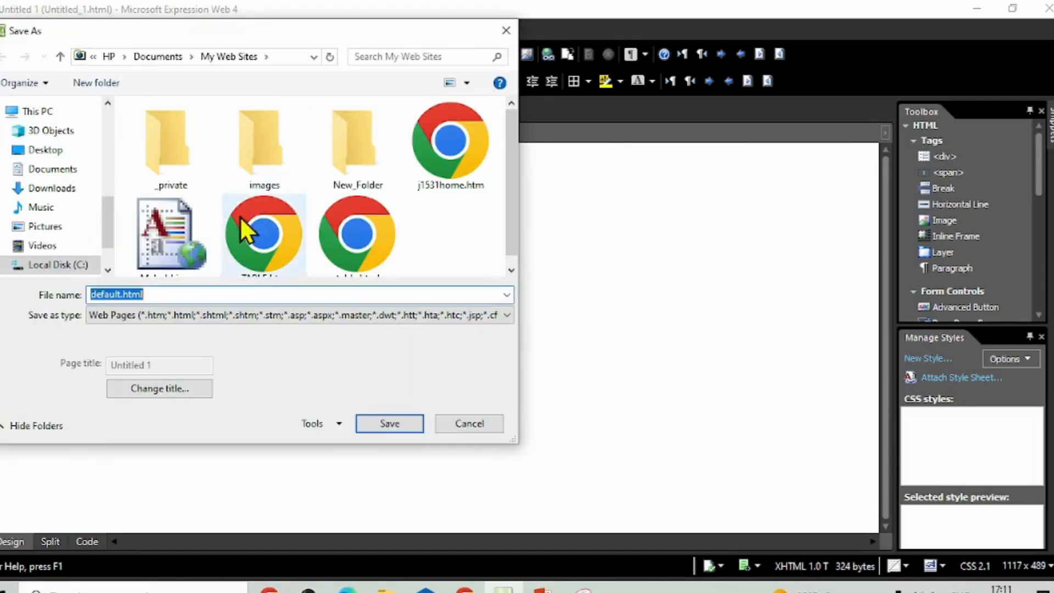
click(41, 151)
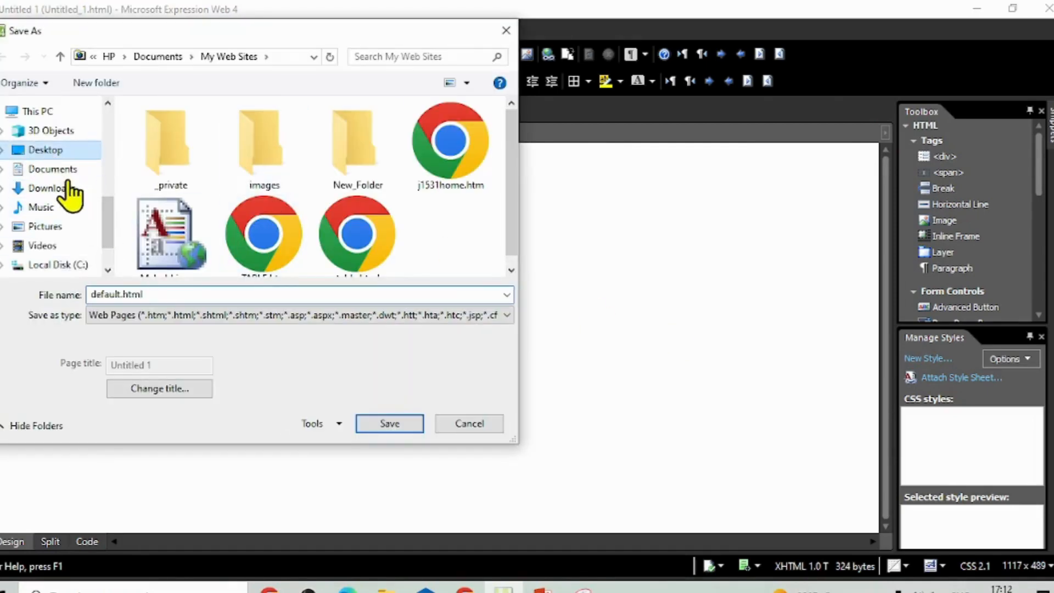
double_click(165, 132)
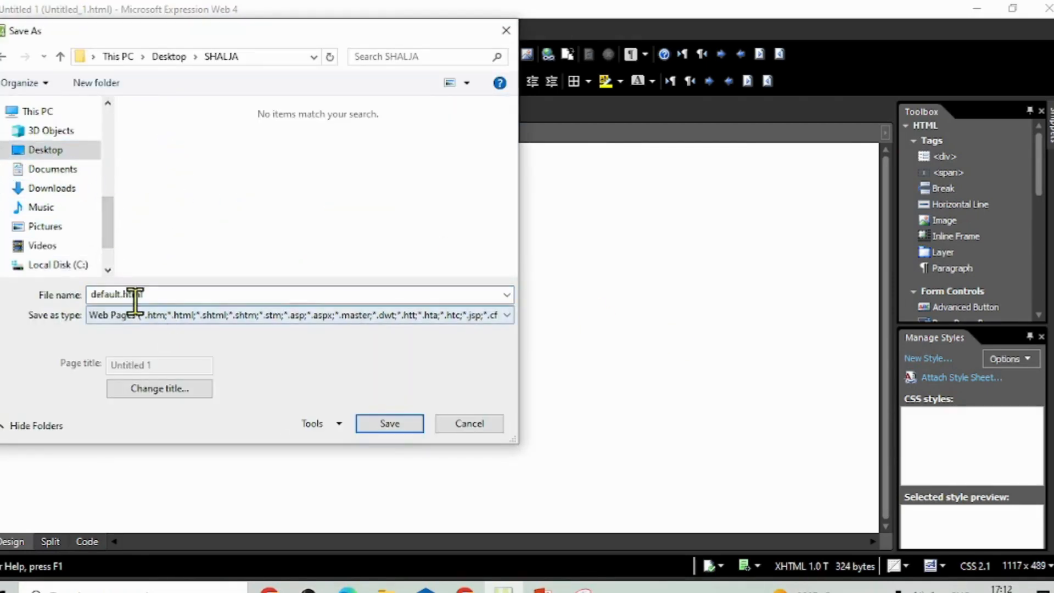
double_click(117, 294)
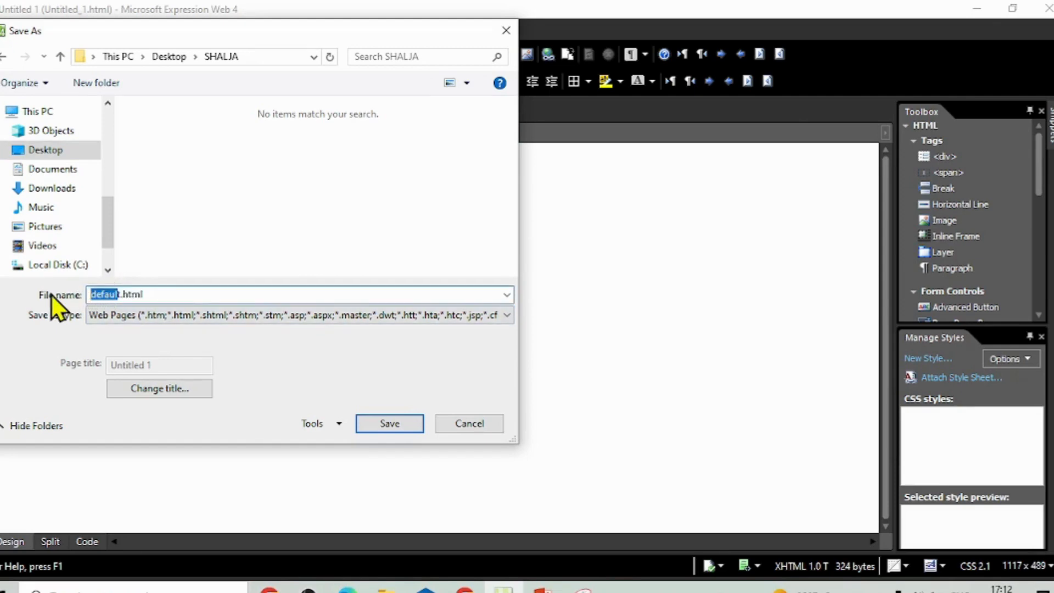
text(Hobbies)
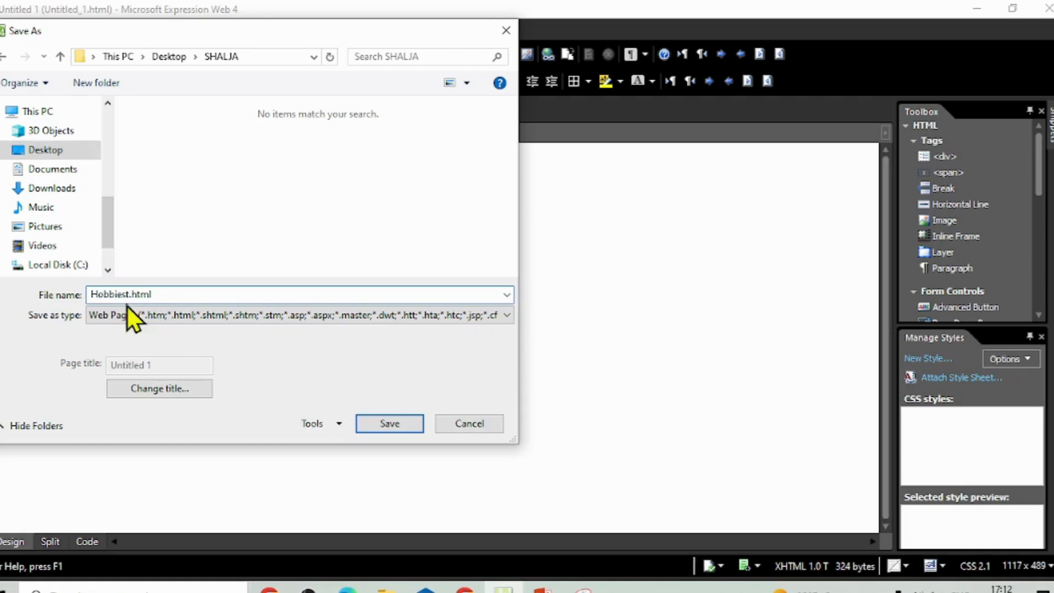
click(410, 423)
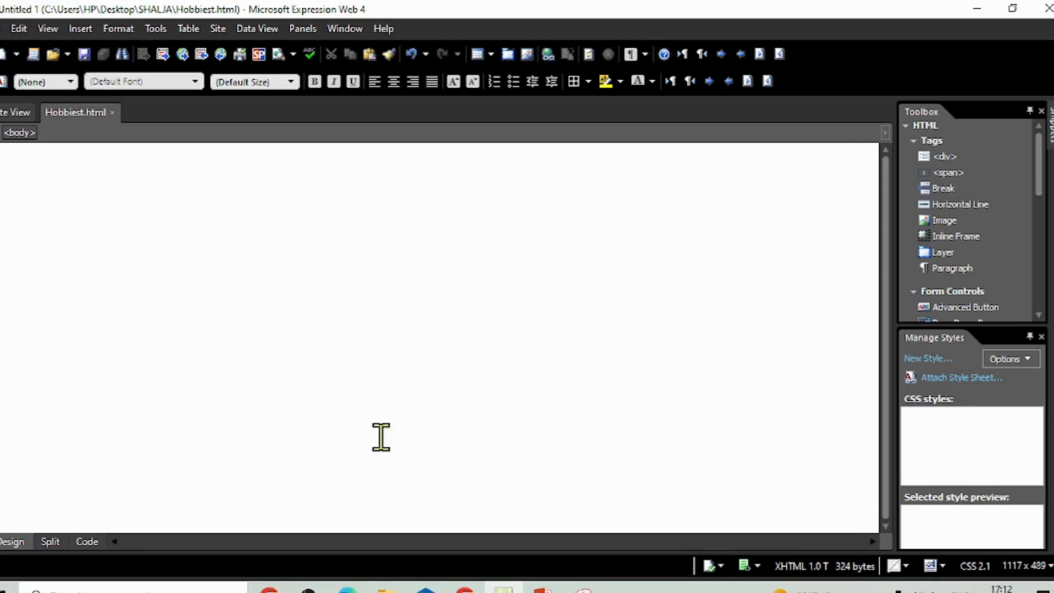
Step: Review the finished MyHobbies sample page in Chrome and return to Expression Web
click(465, 589)
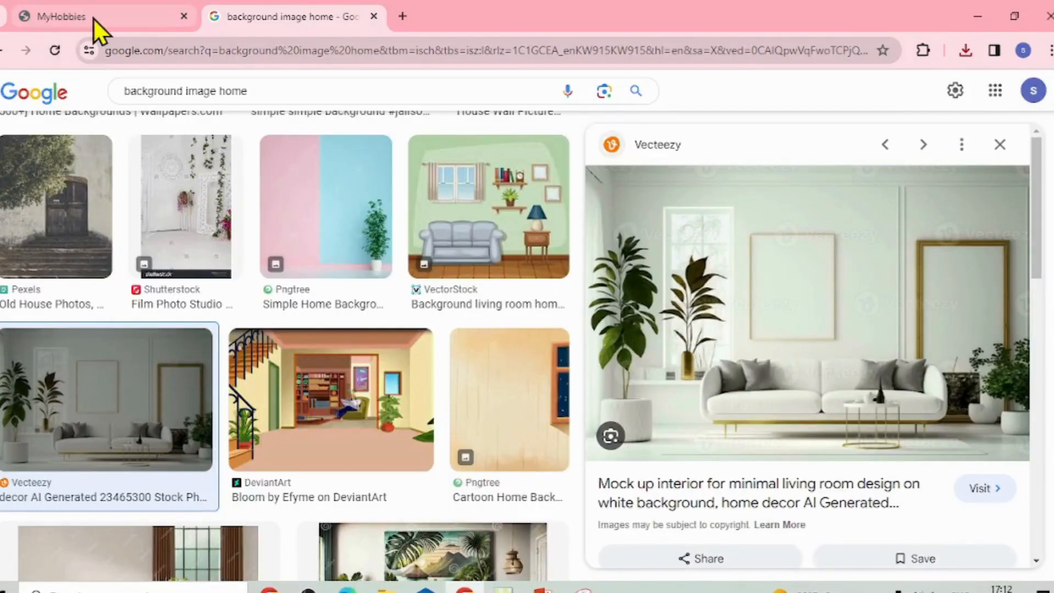
click(24, 15)
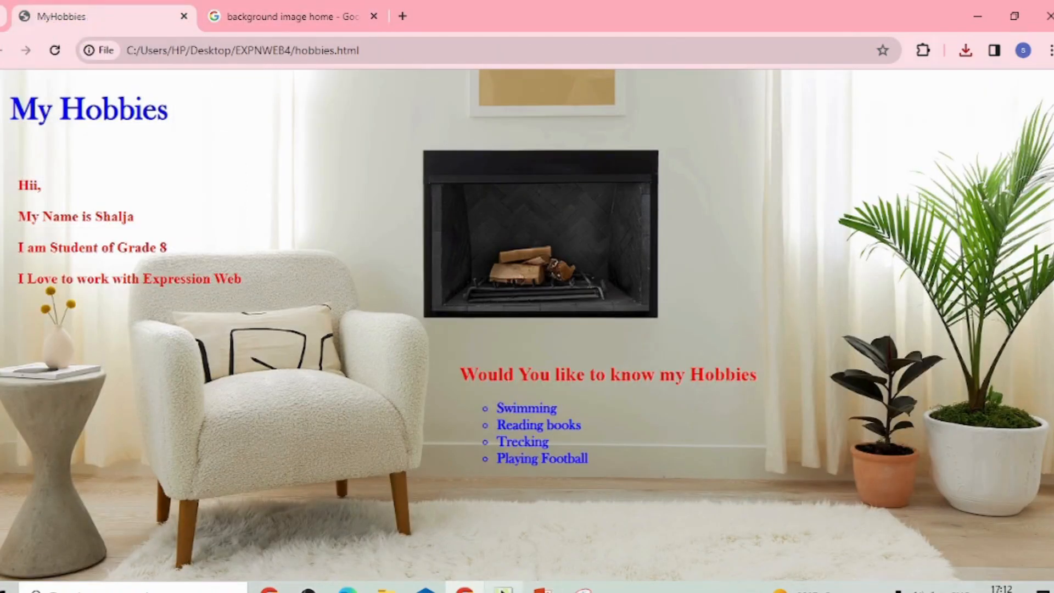
click(503, 588)
Step: Set the page title in the HTML code to "My Hobbies by" plus the author's first name, save the page and return to Design view
click(88, 542)
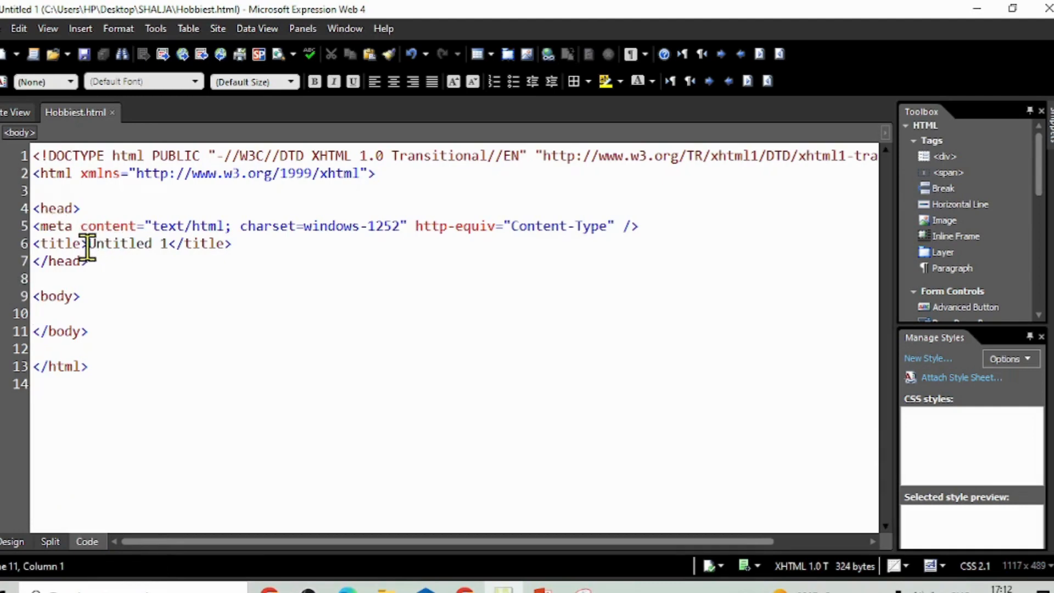
drag(88, 244, 170, 250)
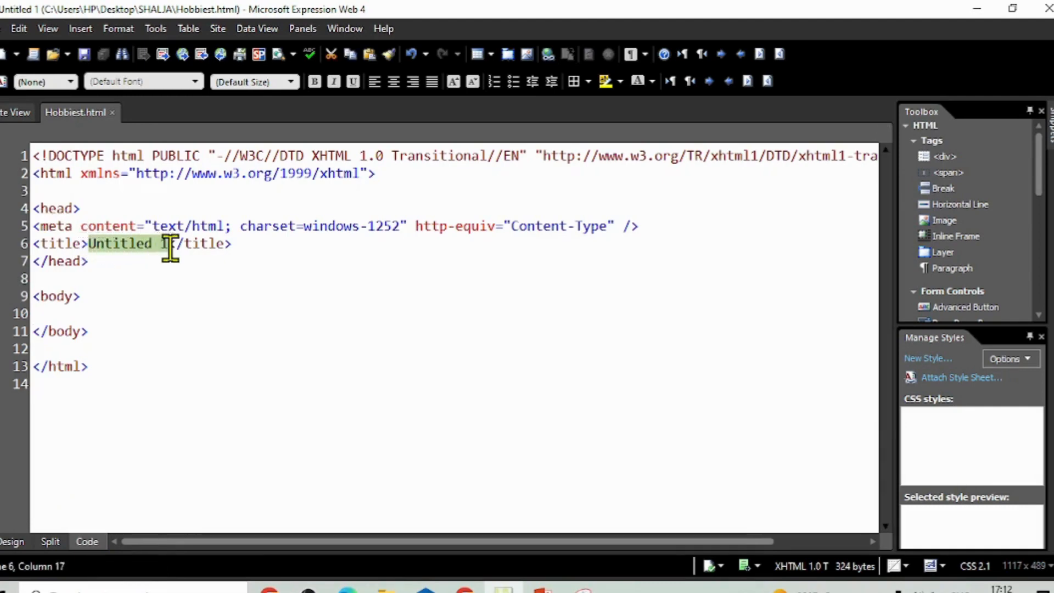
text(My )
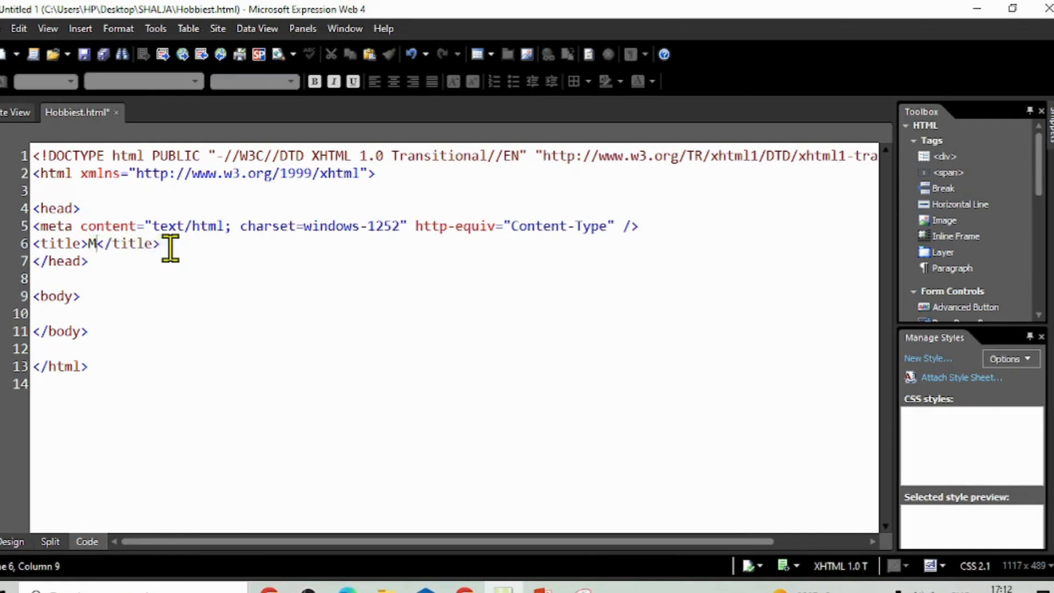
text(Hobbie)
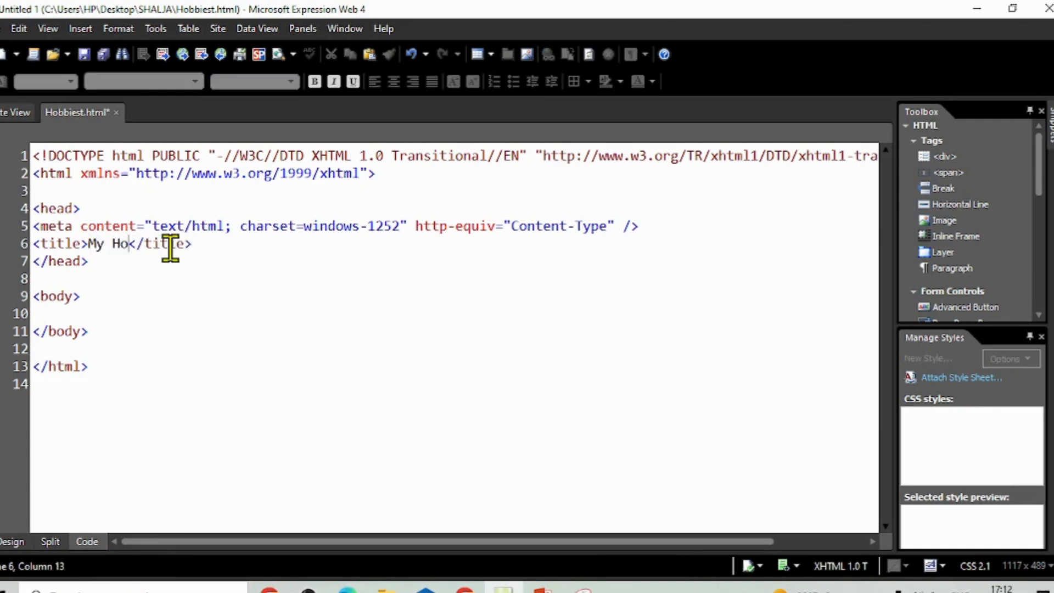
text(s)
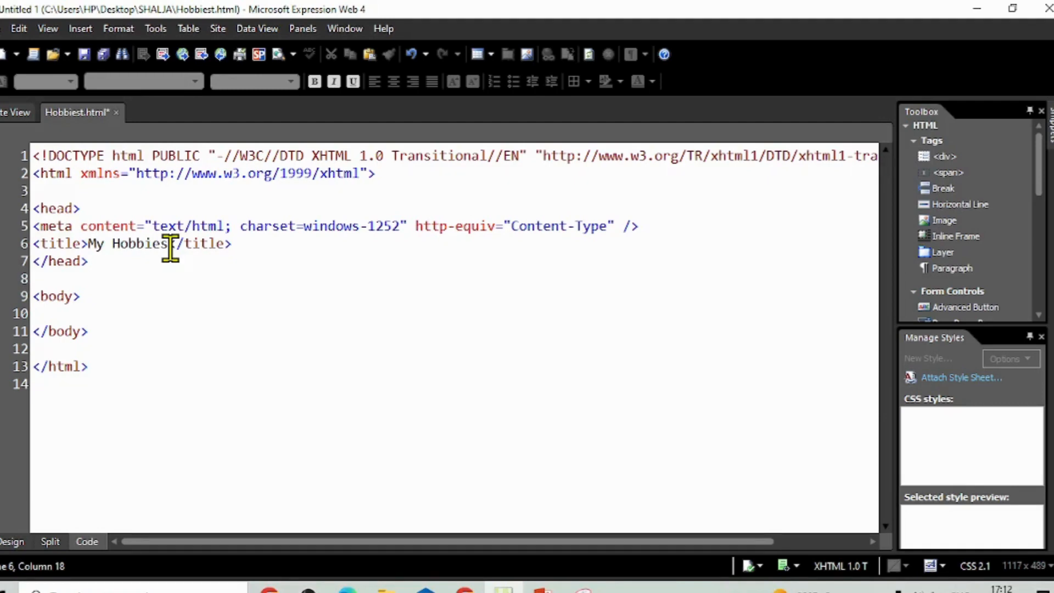
text( by Shalj)
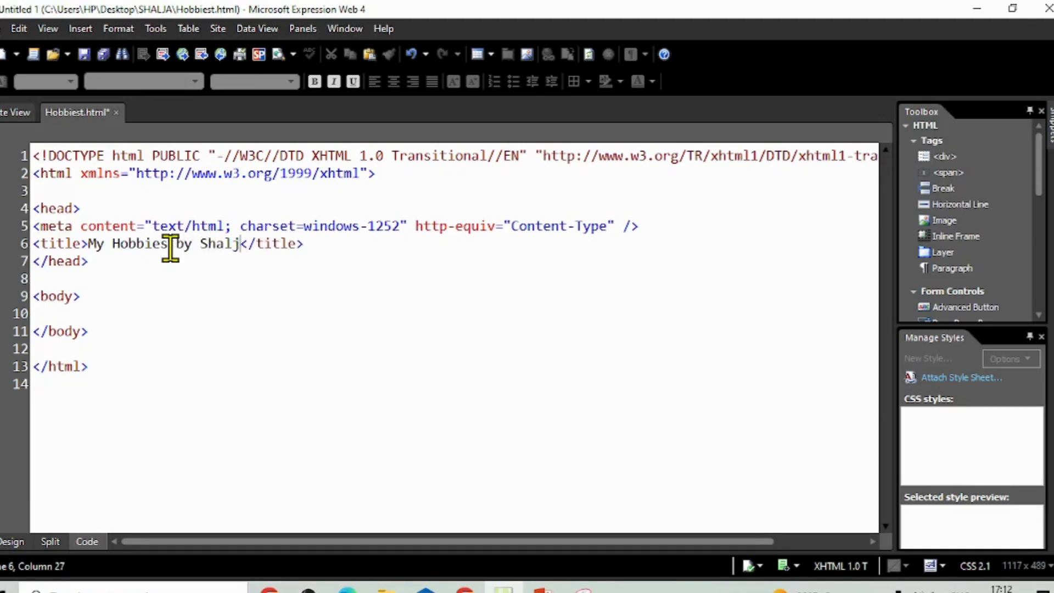
text(a)
click(322, 311)
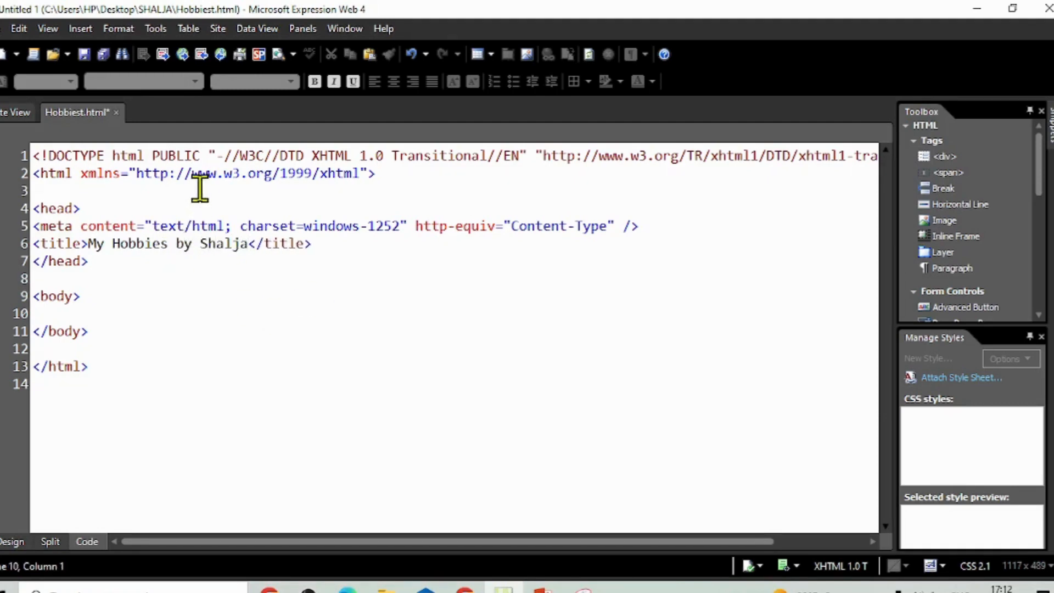
click(86, 54)
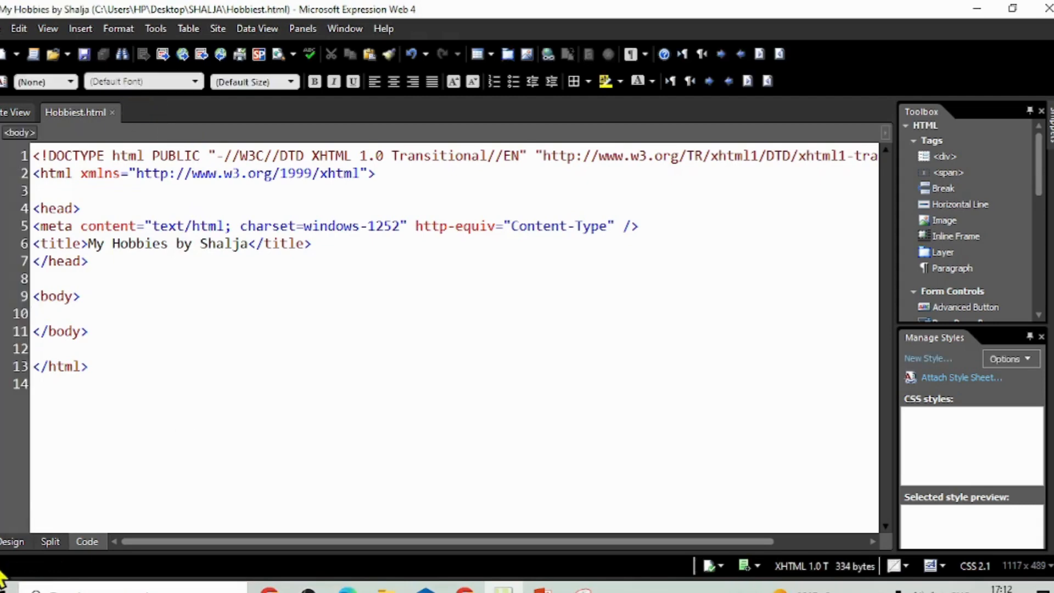
click(10, 542)
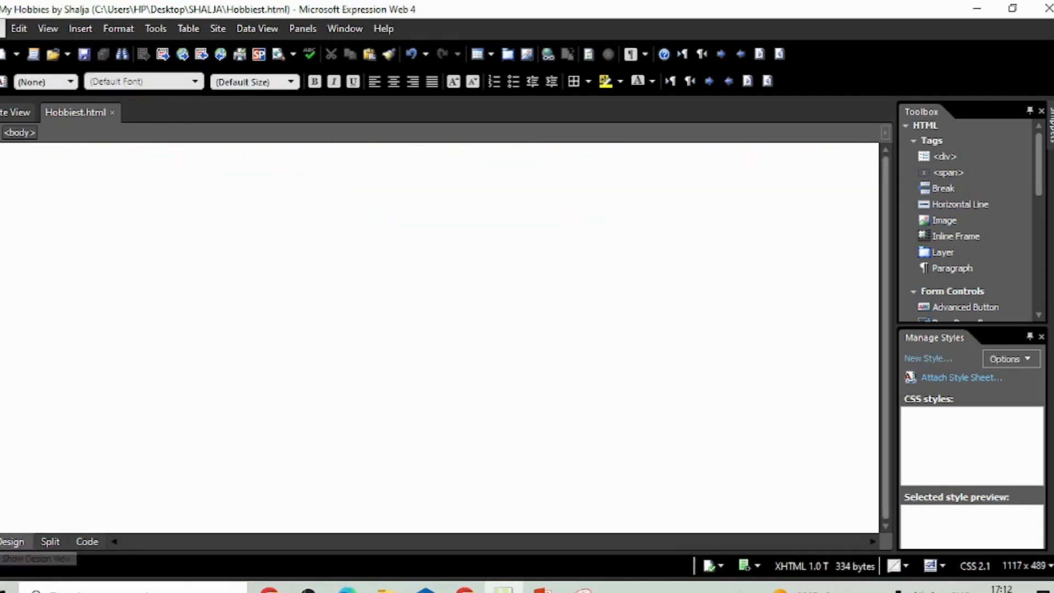
Step: Create a new CSS file and save it as Hobbies.css in the personal folder on the desktop
click(17, 54)
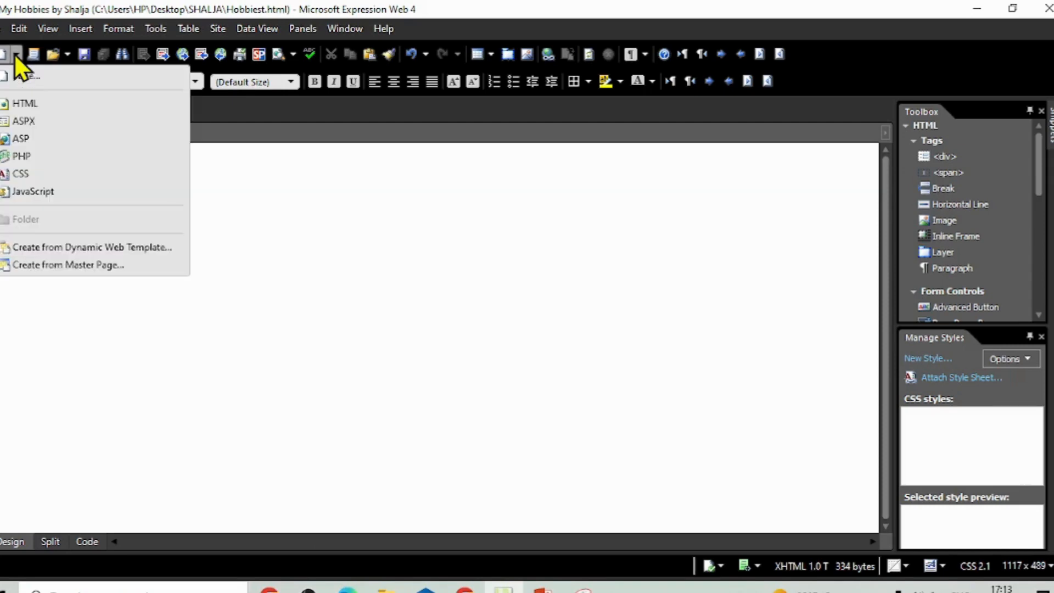
click(24, 174)
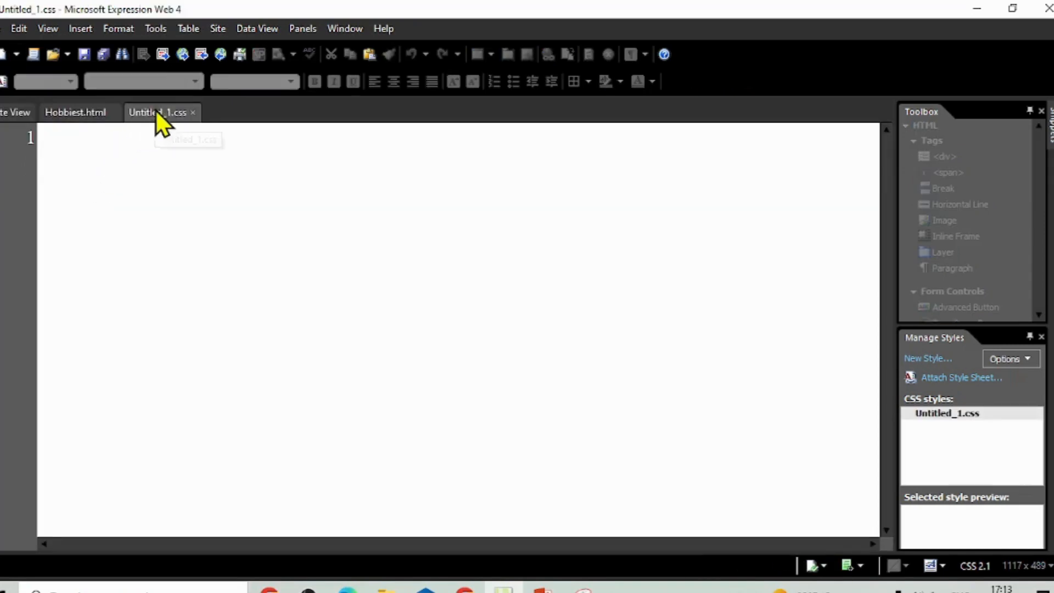
right_click(156, 112)
click(184, 121)
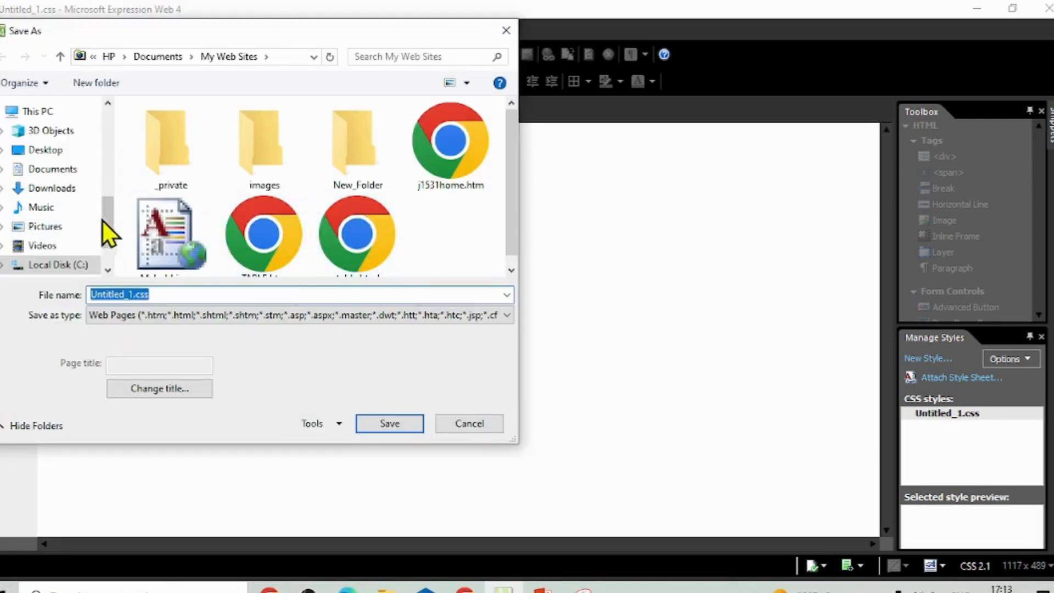
click(60, 150)
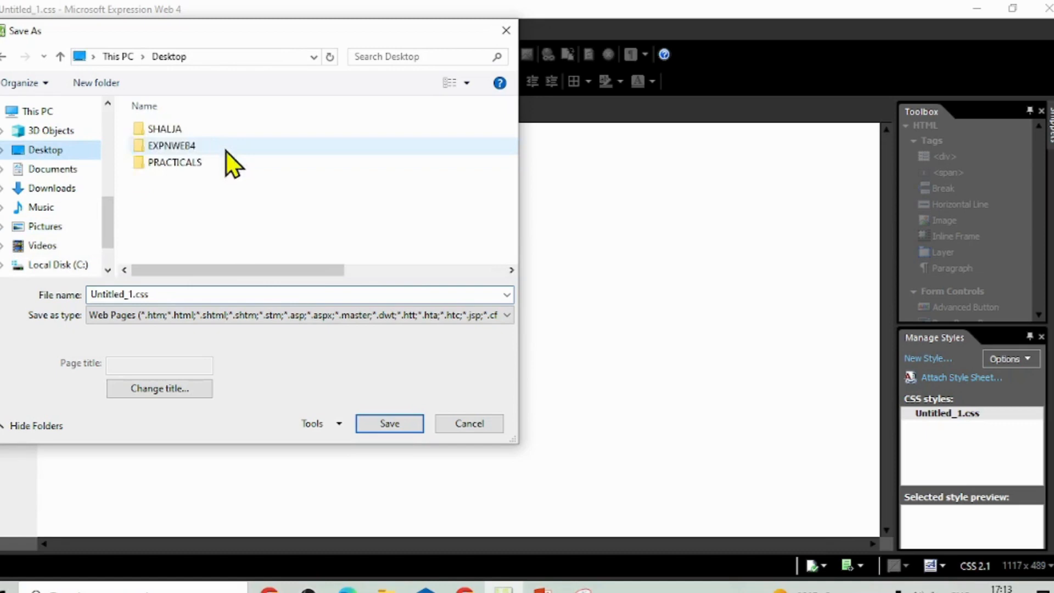
double_click(164, 123)
click(164, 129)
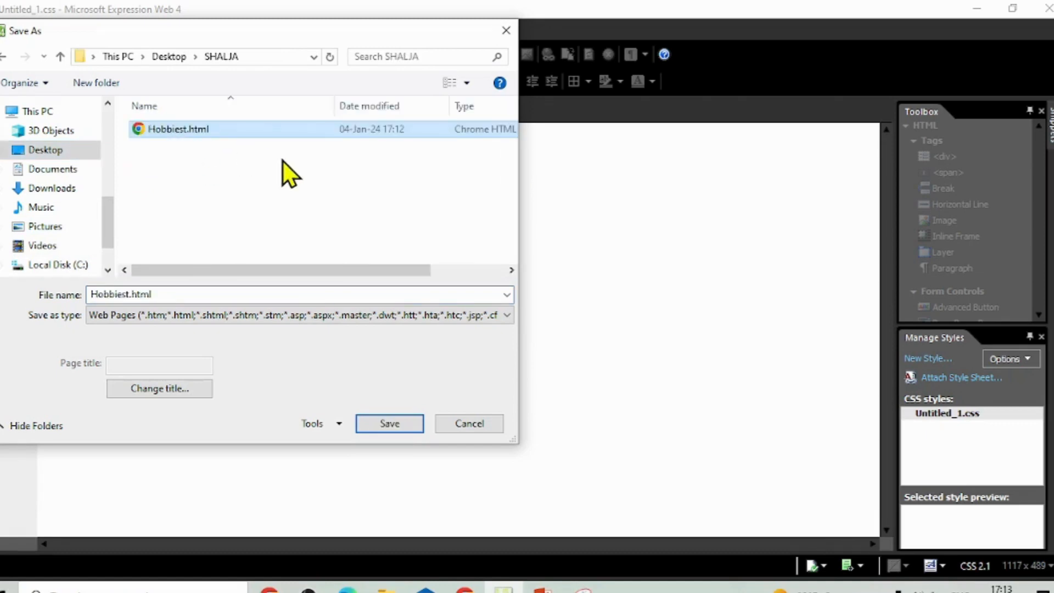
double_click(136, 294)
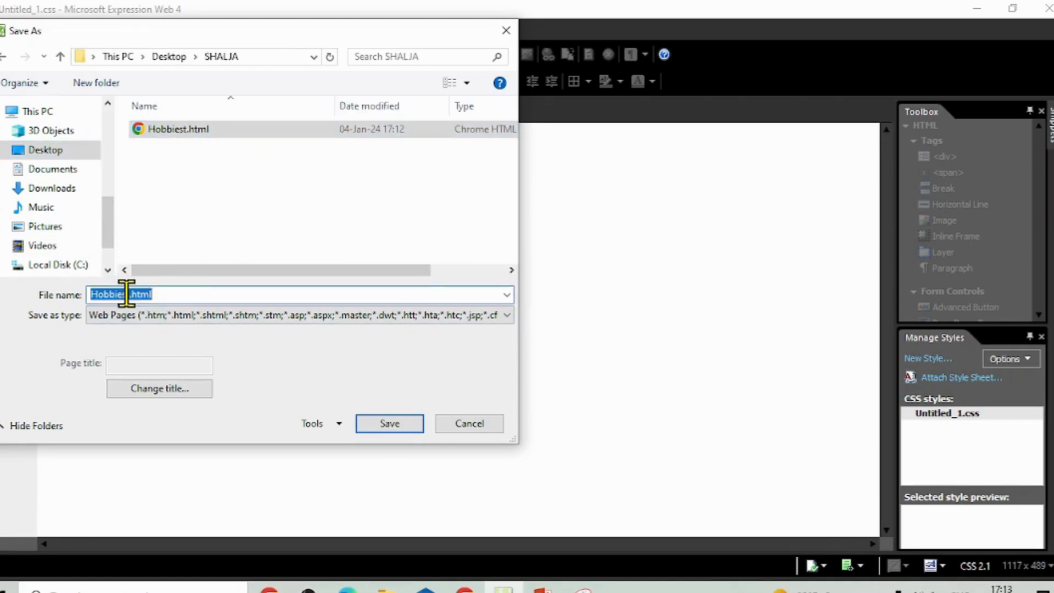
click(132, 293)
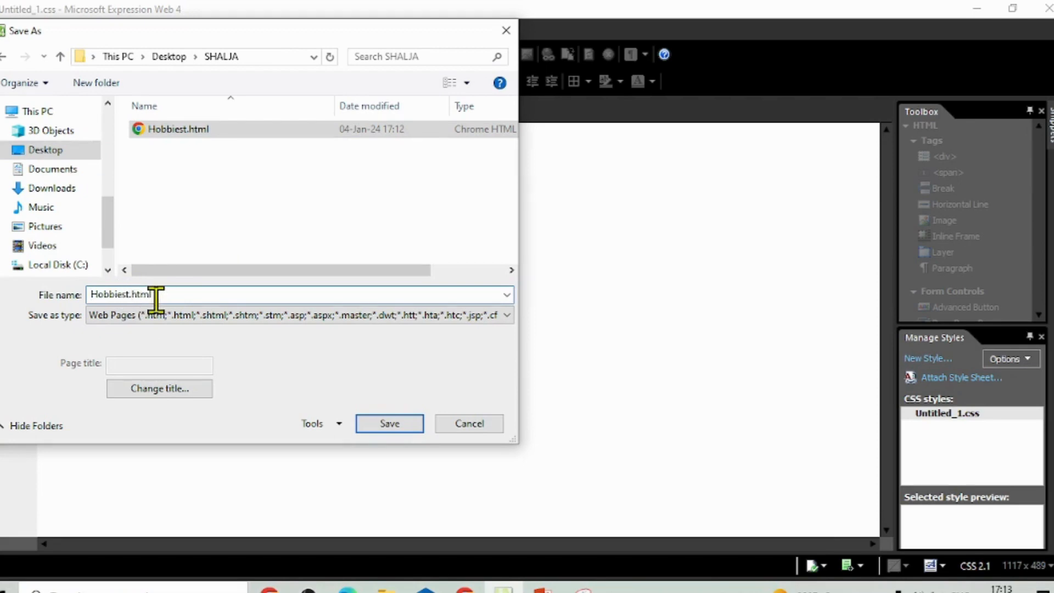
key(BackSpace)
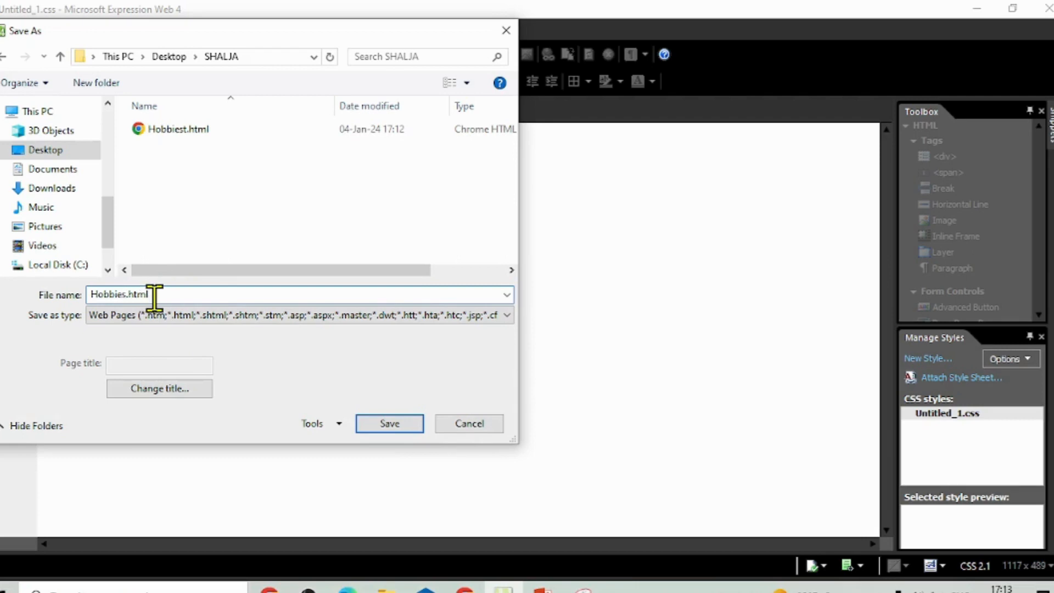
text(css)
click(403, 430)
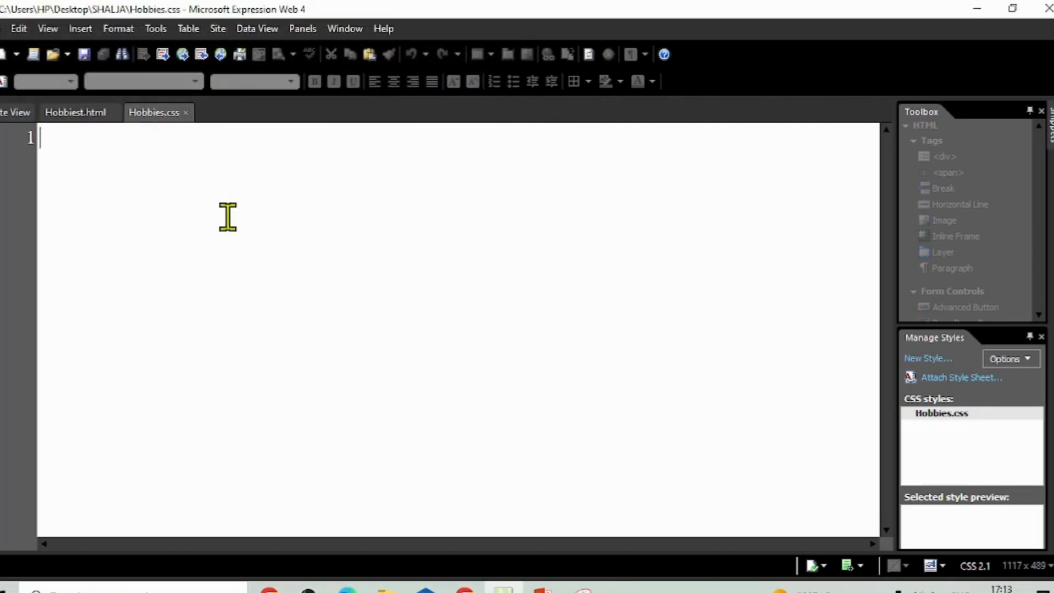
Step: Set background.jpg from the personal desktop folder as the background picture of Hobbiest.html in its page properties
click(61, 113)
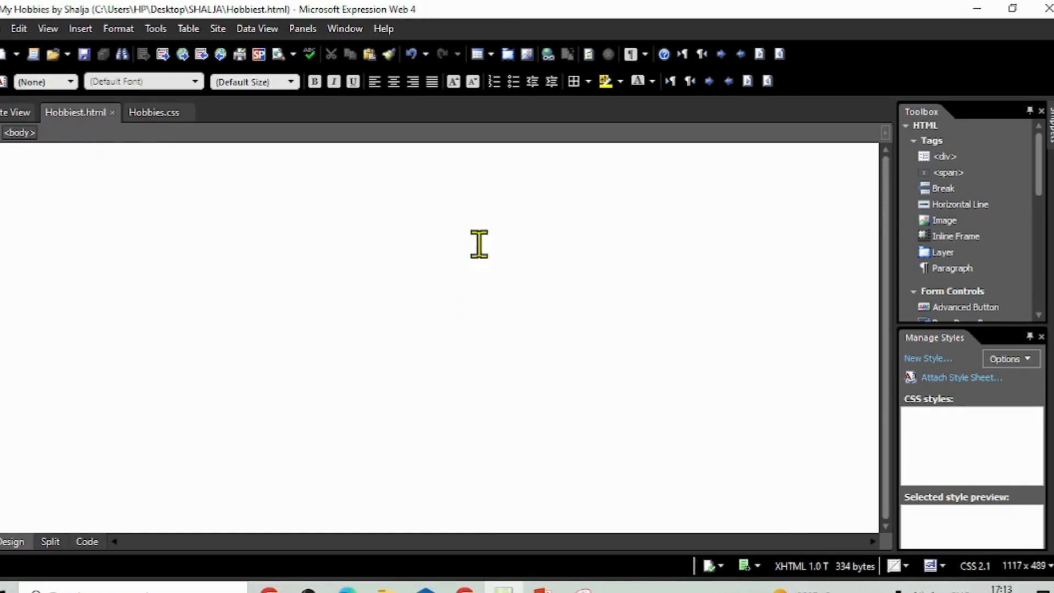
right_click(394, 269)
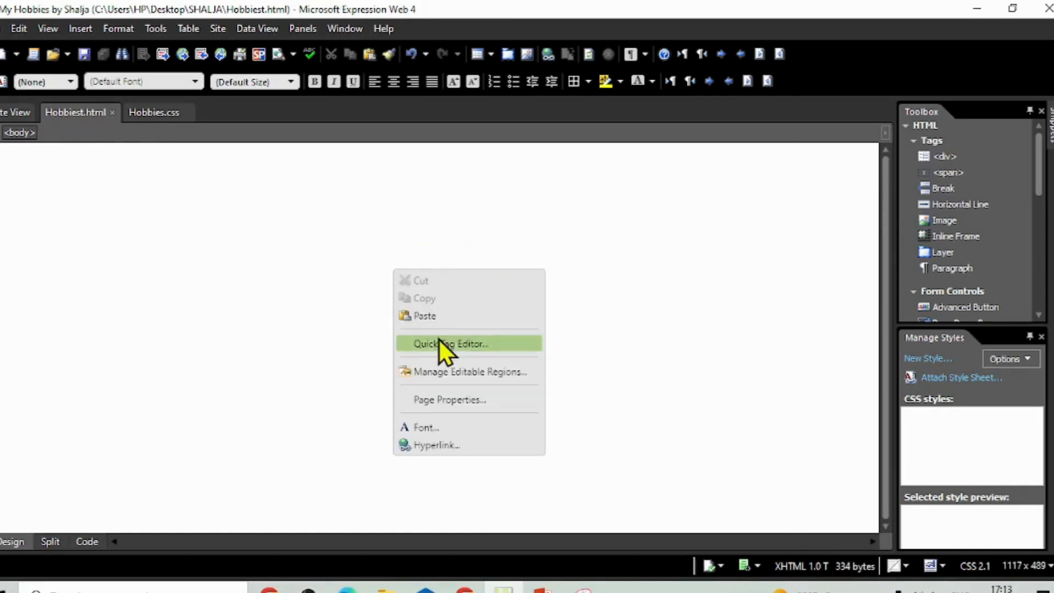
click(470, 405)
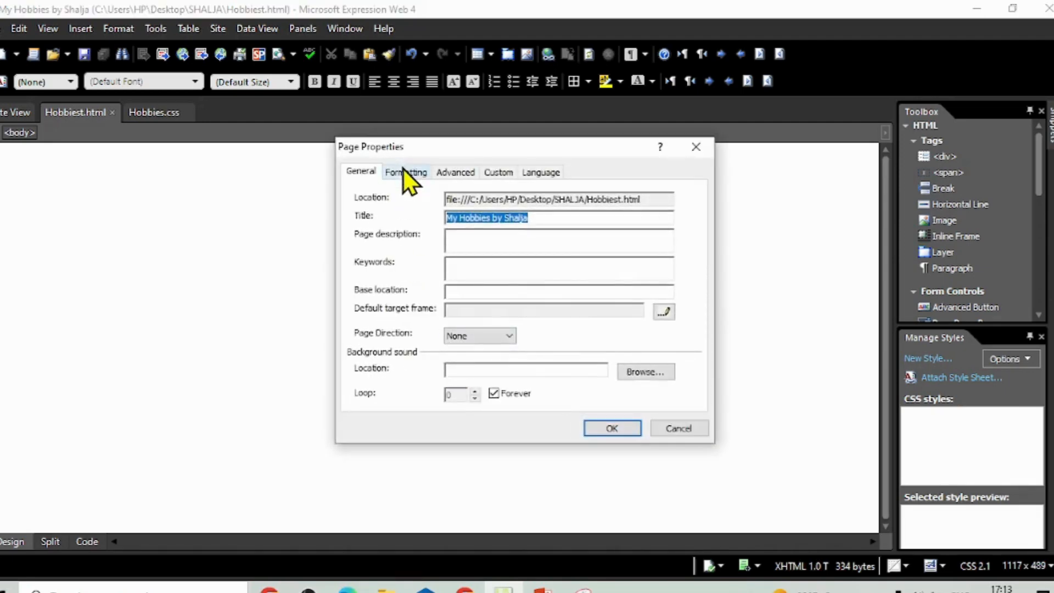
click(404, 170)
click(360, 207)
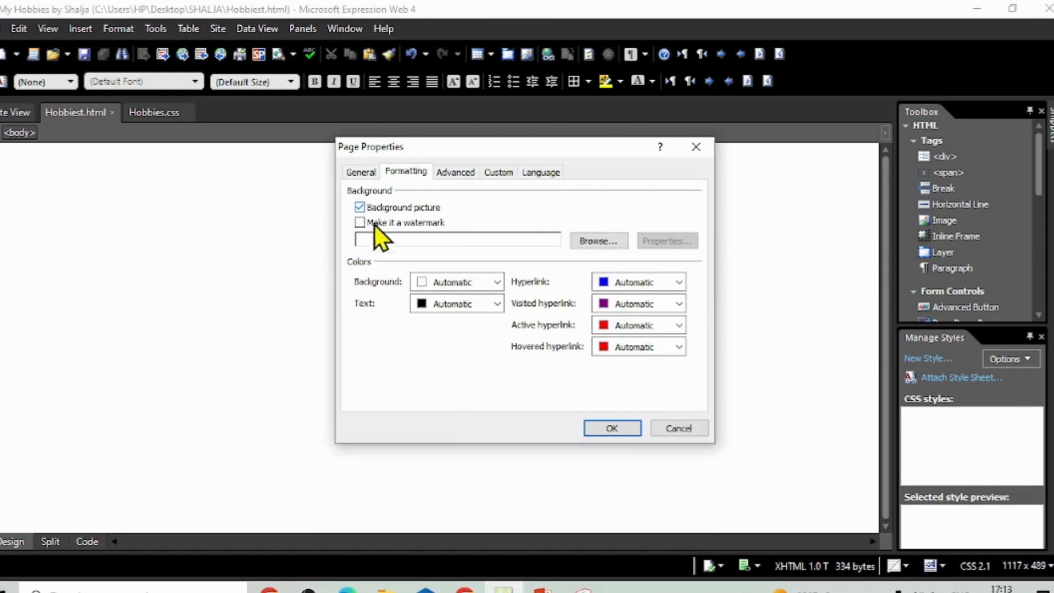
click(608, 240)
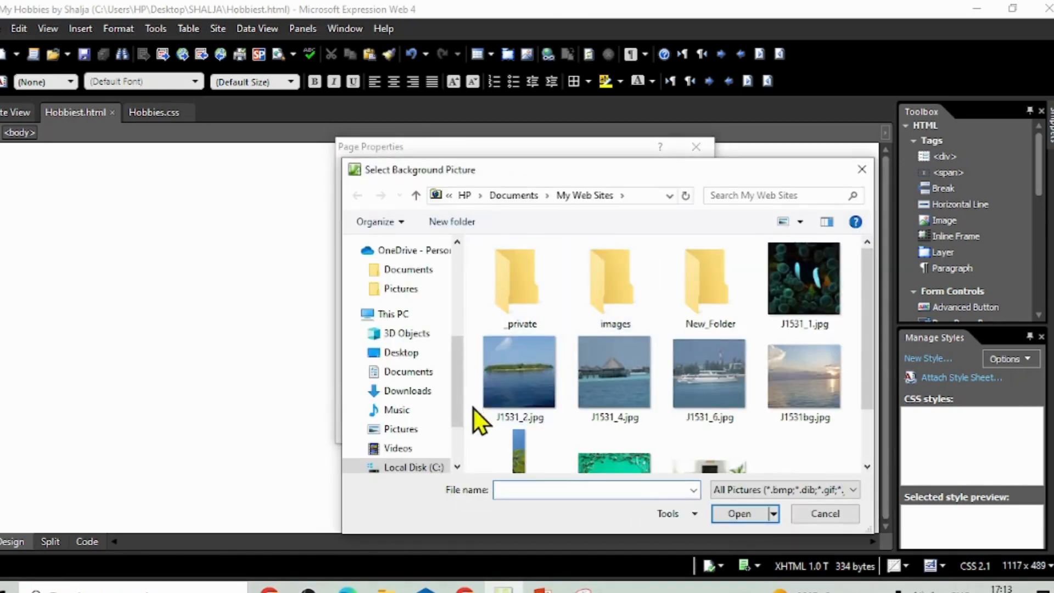
click(406, 354)
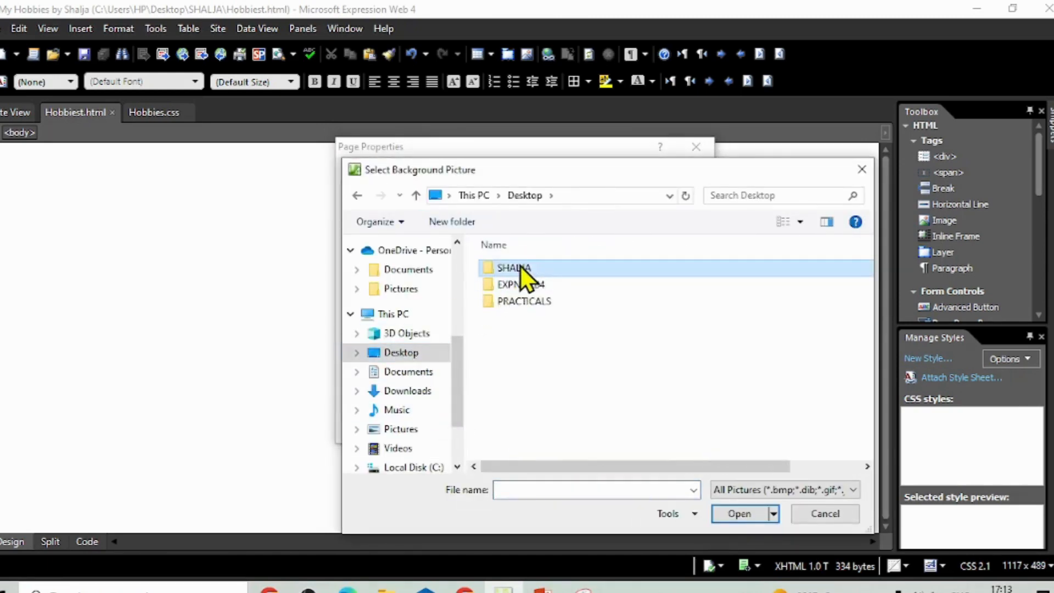
double_click(520, 265)
click(532, 304)
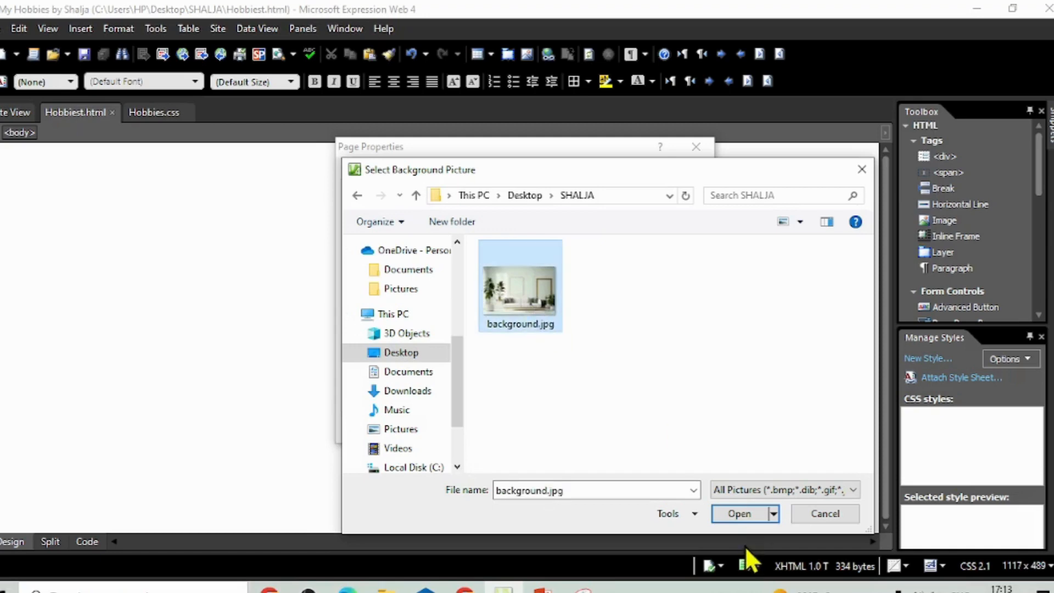
click(733, 516)
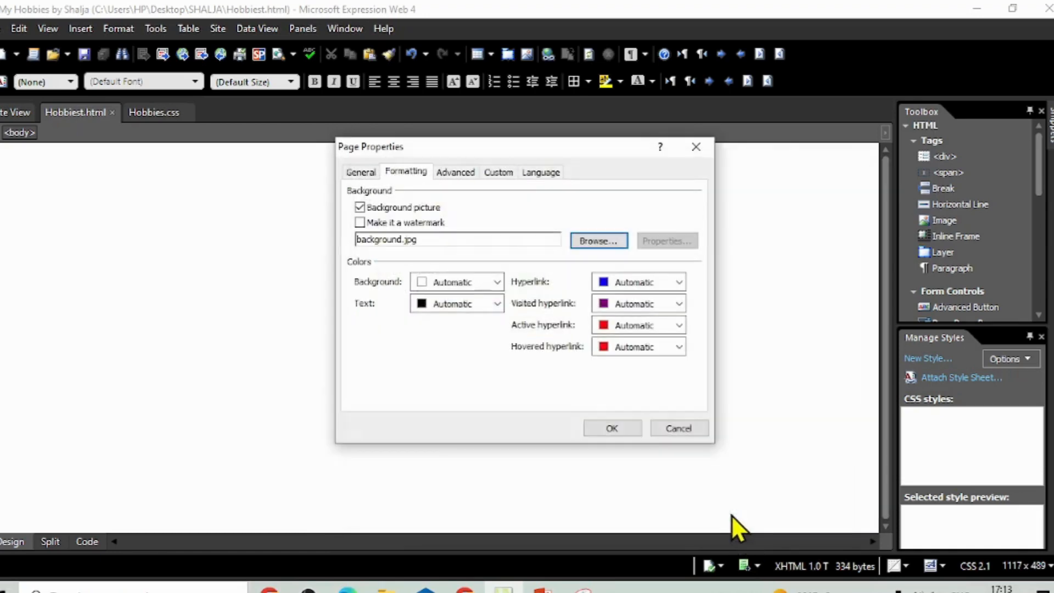
click(601, 427)
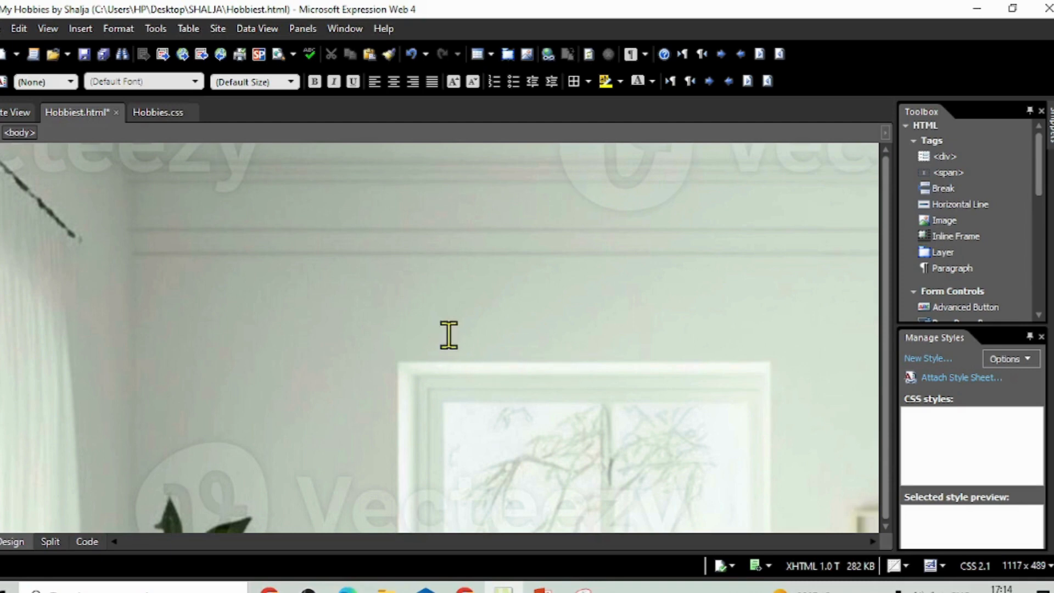
Step: Start a new style in Hobbies.css with the selector body, defined in the current page
click(160, 114)
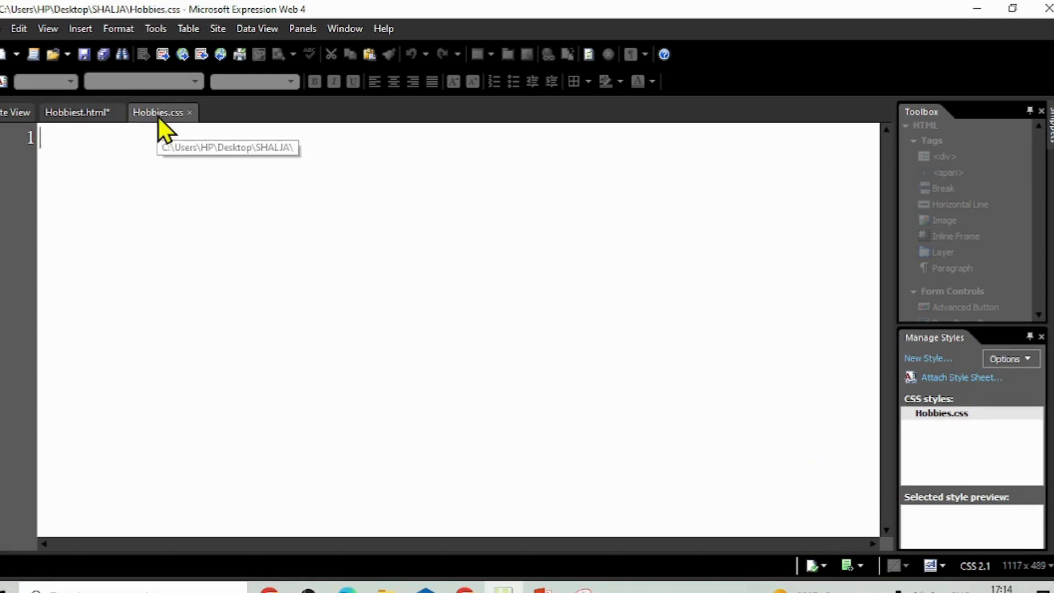
click(929, 360)
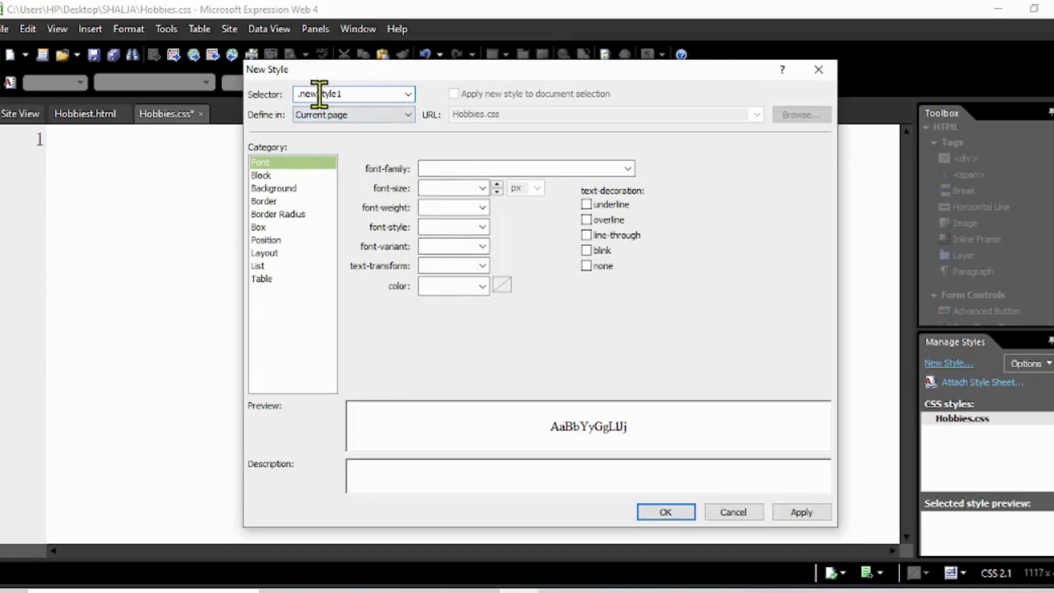
text(body)
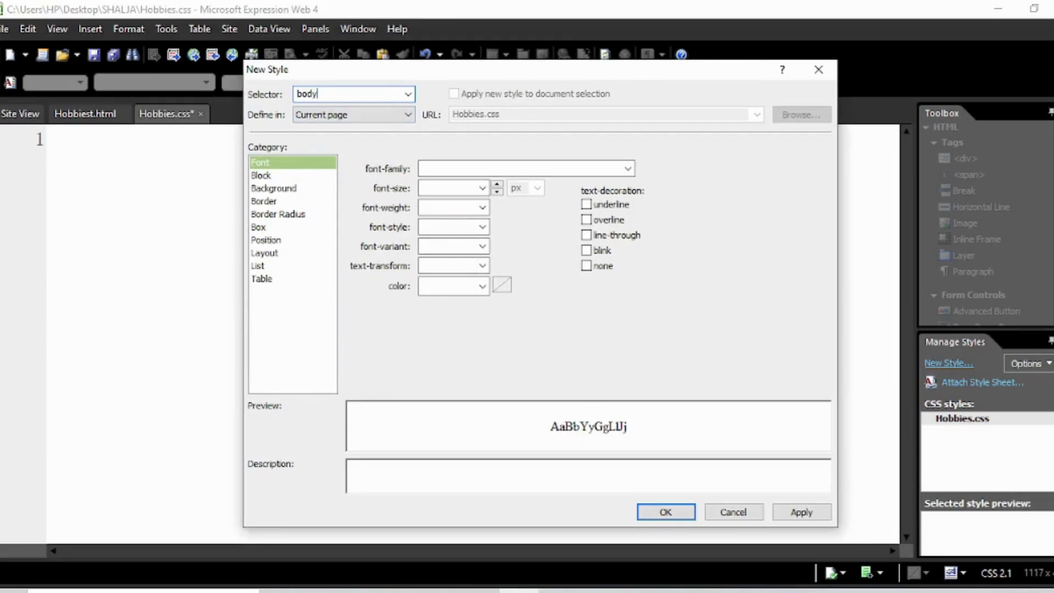
click(335, 116)
click(329, 115)
Step: Set the body style's background-repeat to no-repeat and its background-attachment to fixed
click(283, 188)
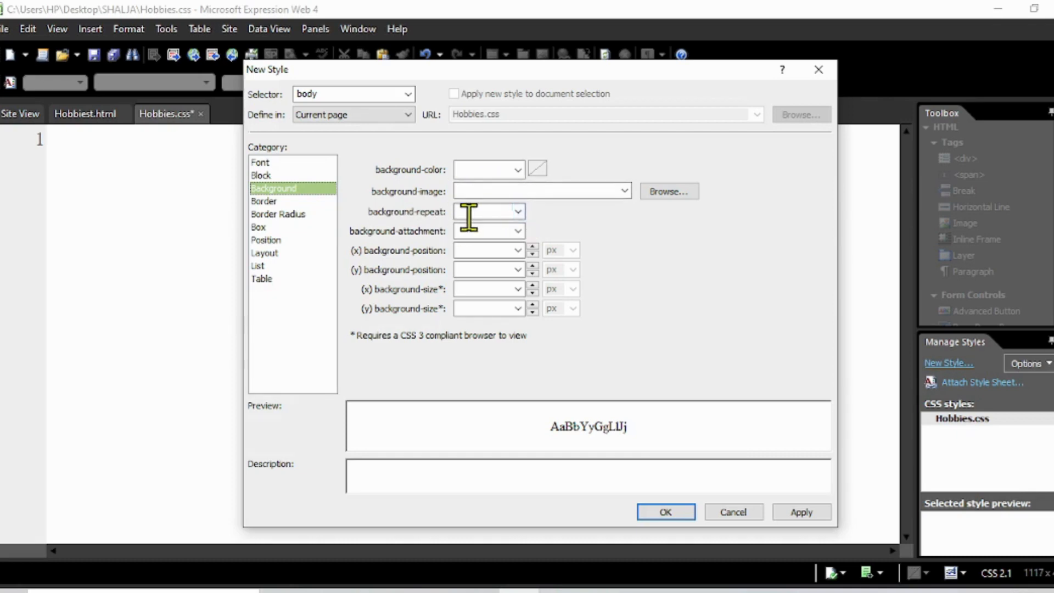
click(517, 213)
click(502, 227)
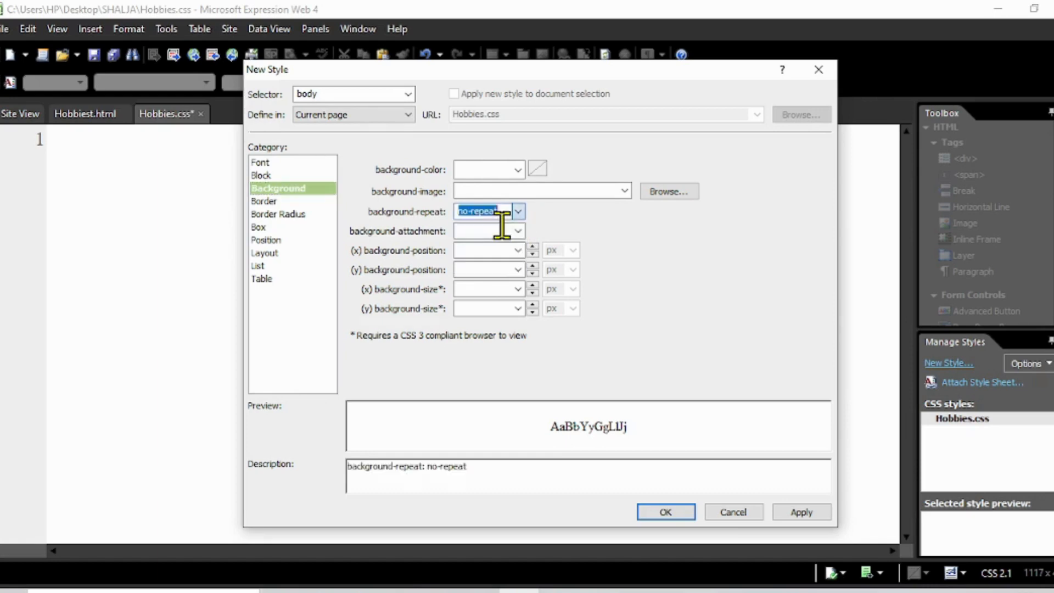
click(518, 231)
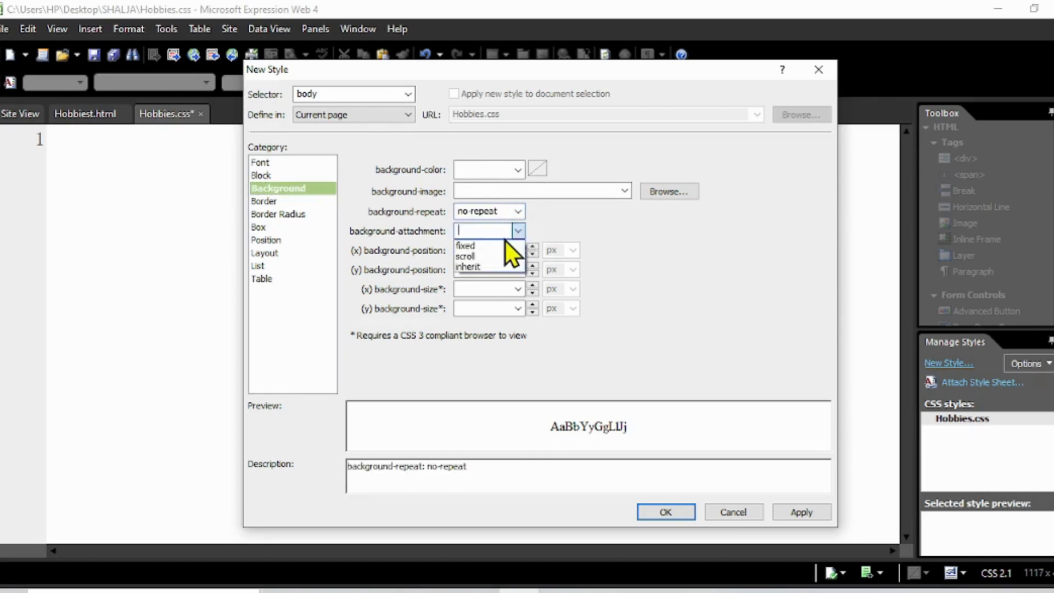
click(503, 243)
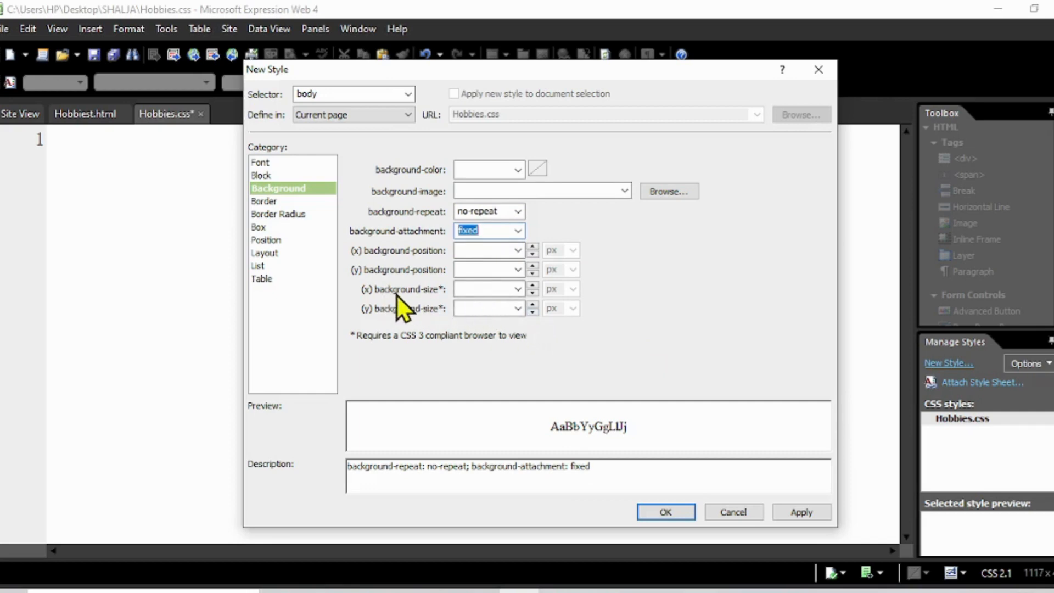
Step: Set the body style's background size to 1200 px by 800 px, apply the style and save Hobbies.css
click(482, 289)
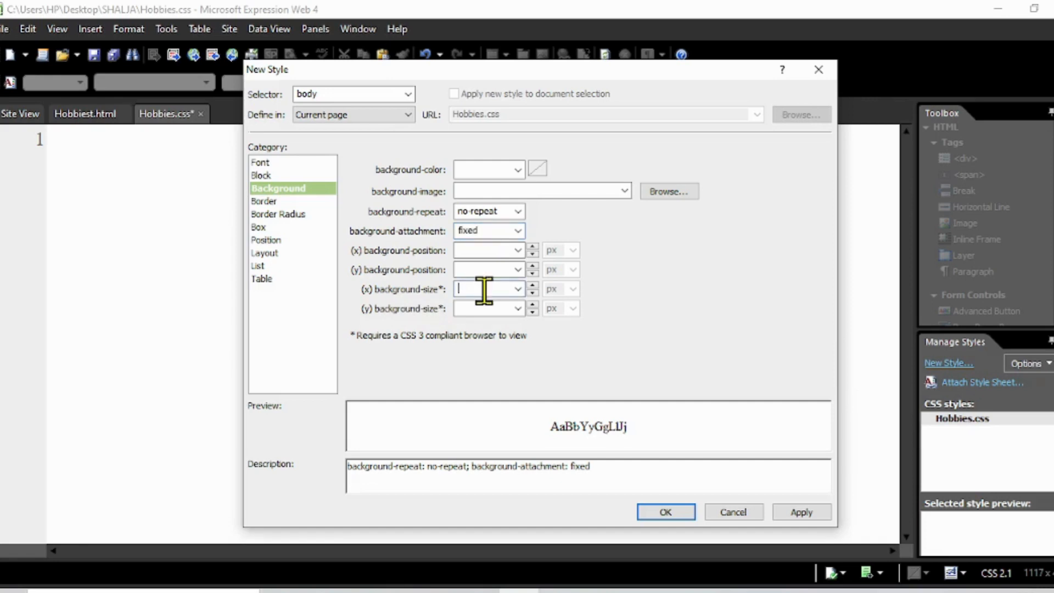
text(1)
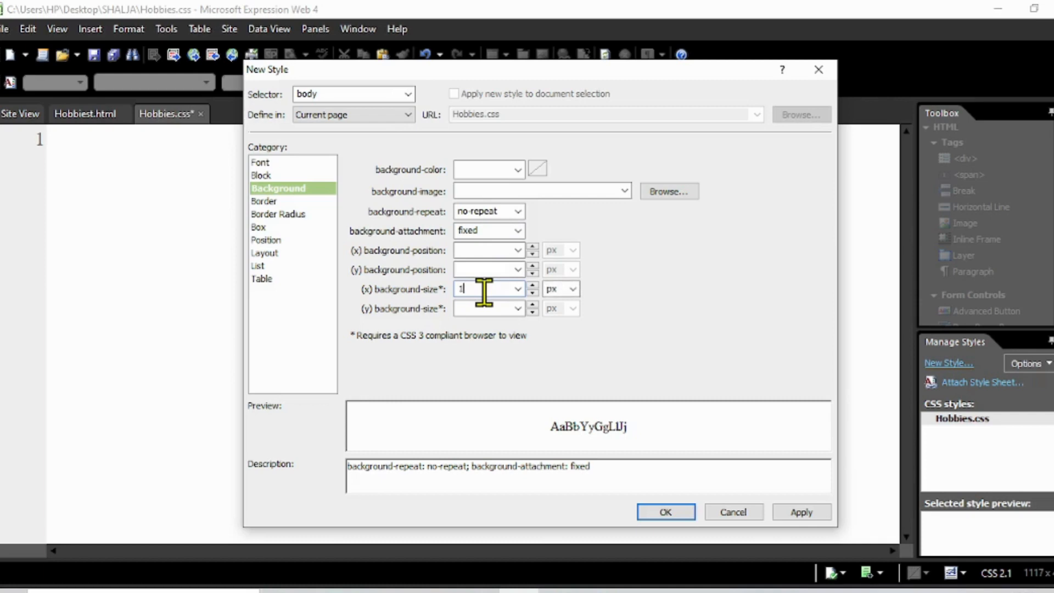
text(200)
click(485, 309)
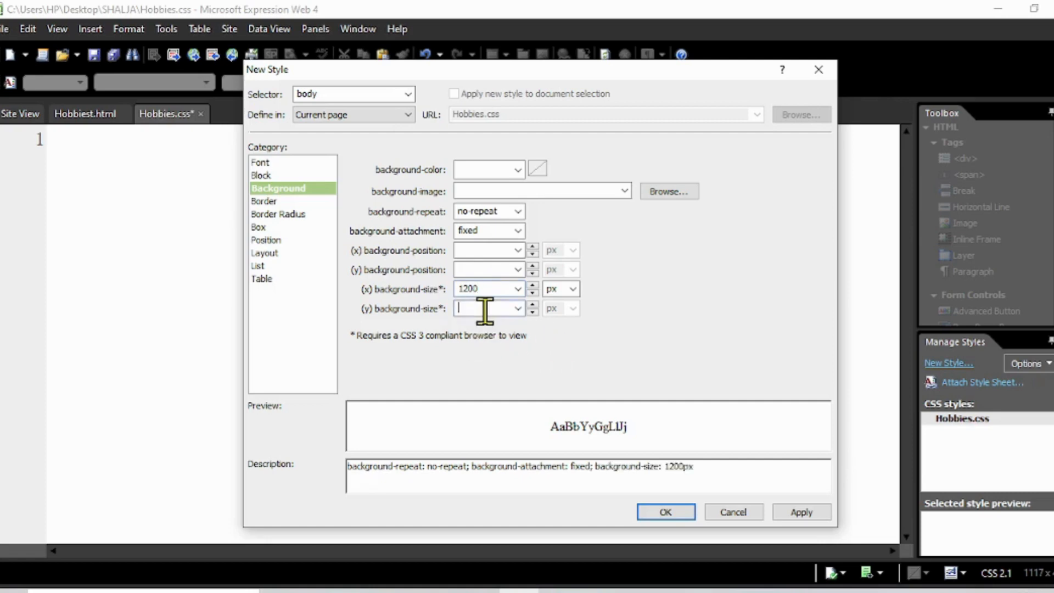
text(800)
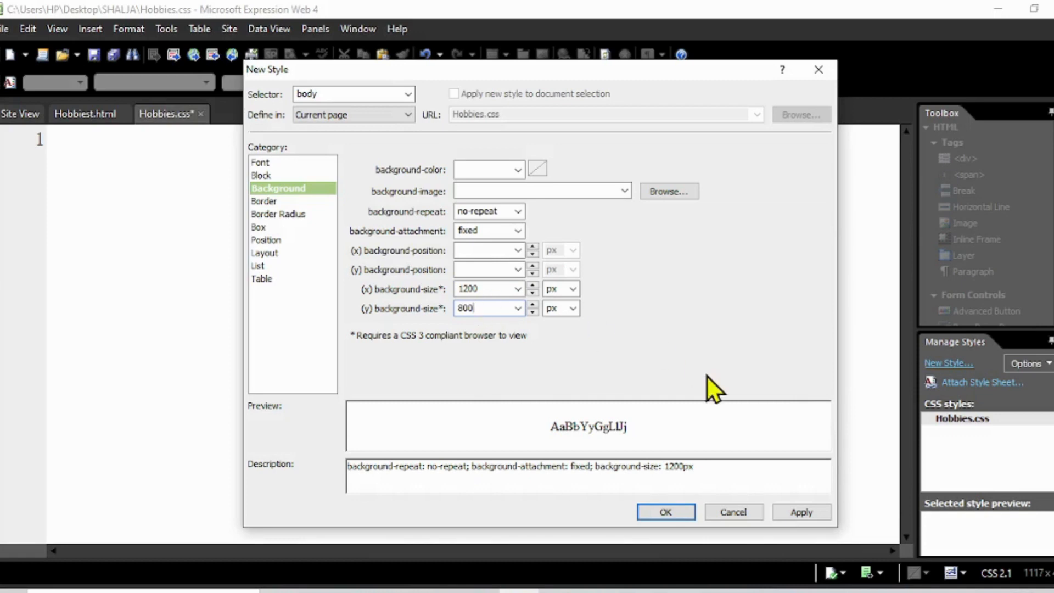
click(806, 512)
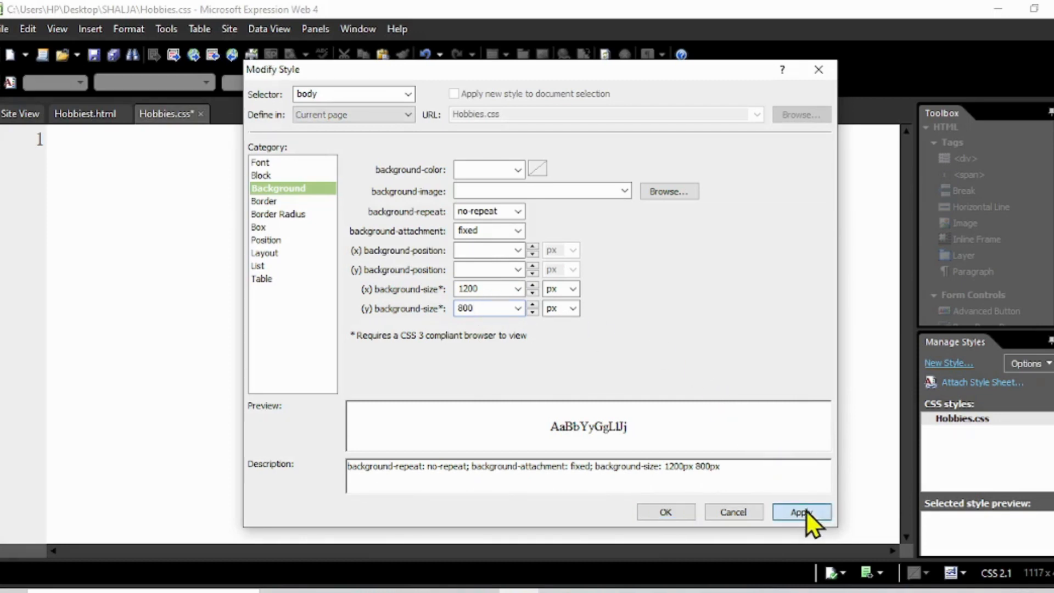
click(666, 514)
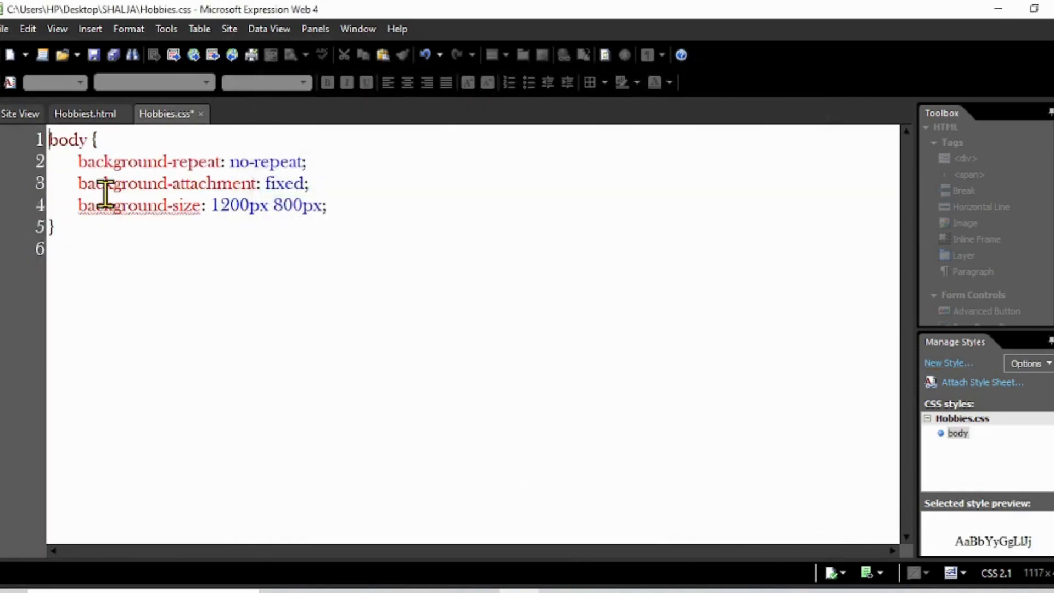
click(93, 55)
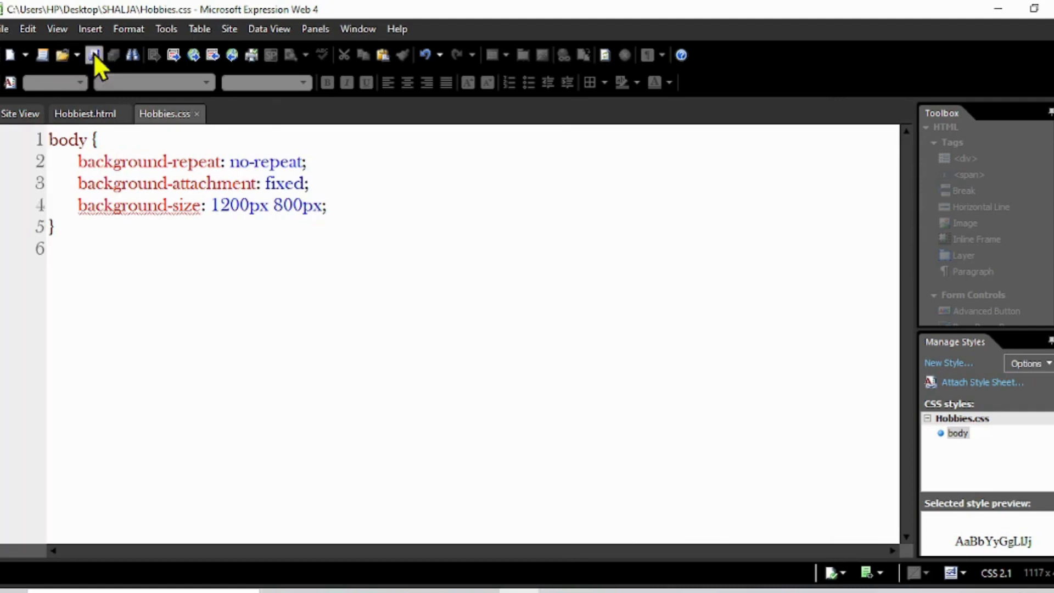
Step: Attach Hobbies.css from the personal desktop folder to the current page Hobbiest.html as a link and save the page
click(100, 113)
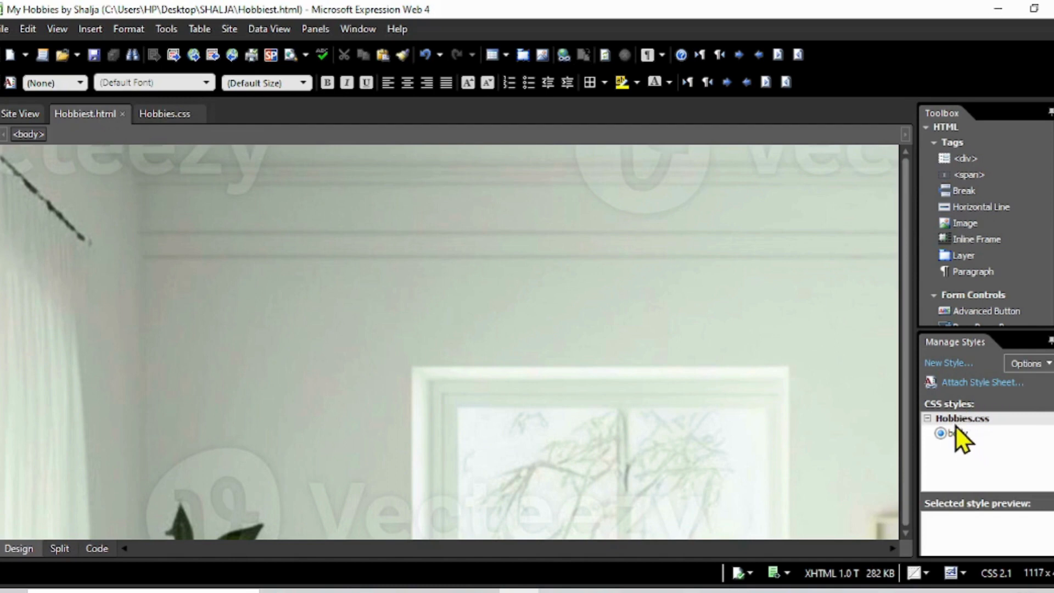
click(962, 382)
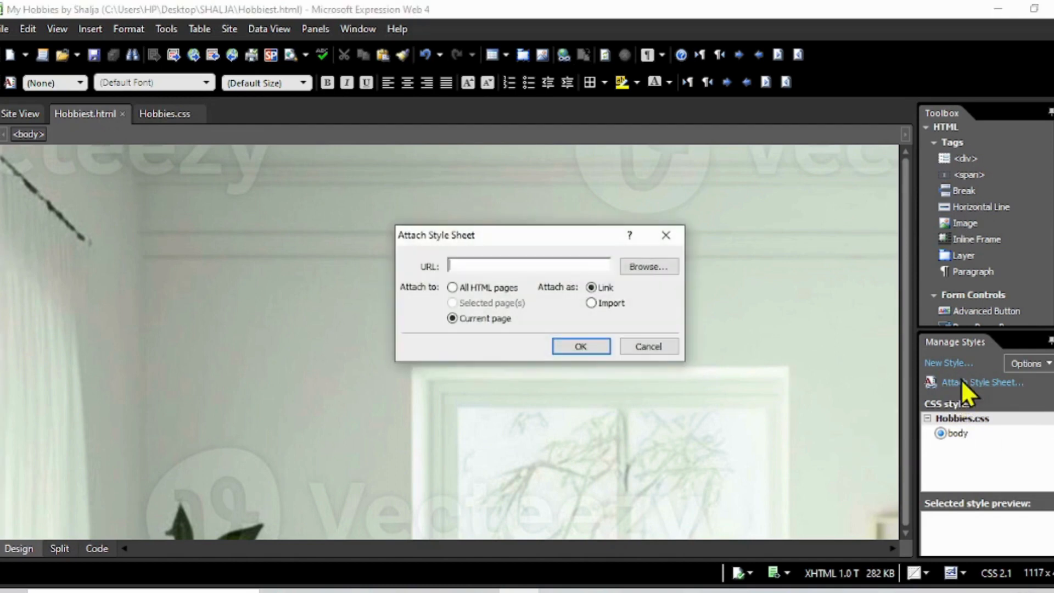
click(653, 267)
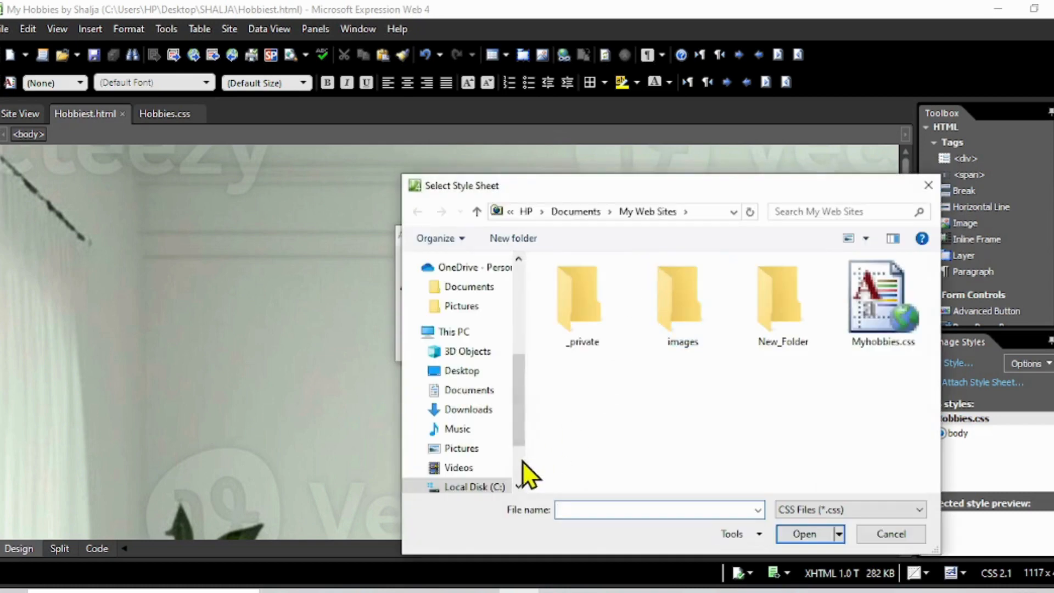
click(453, 373)
double_click(580, 288)
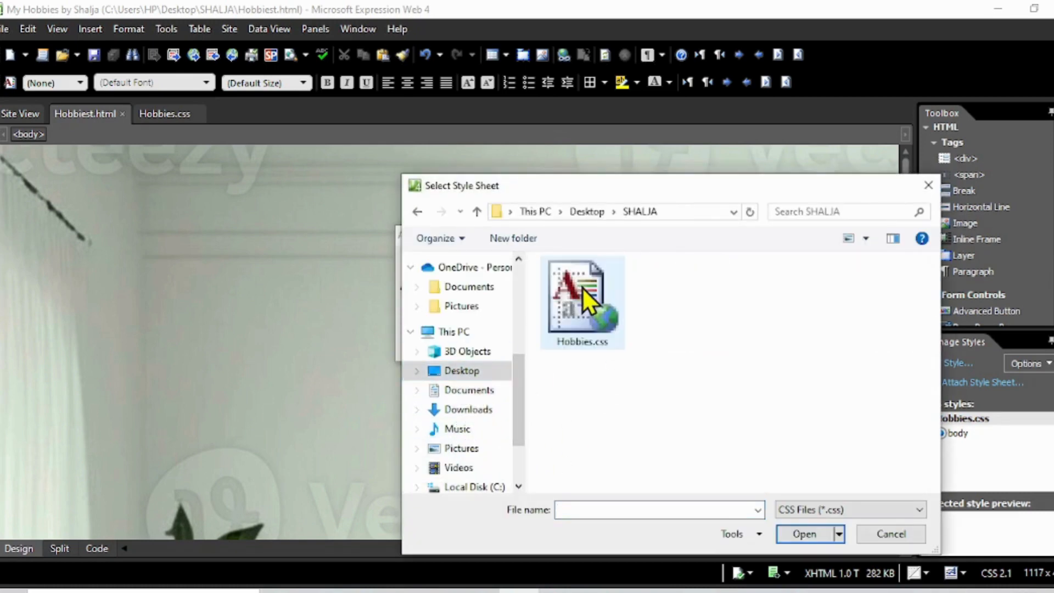
click(583, 290)
click(812, 535)
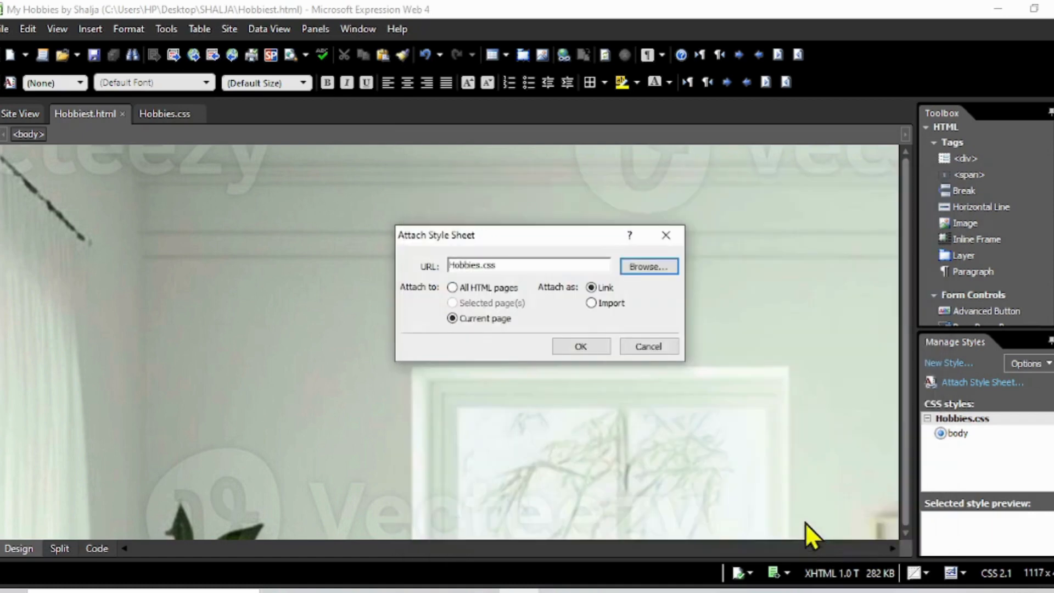
click(588, 348)
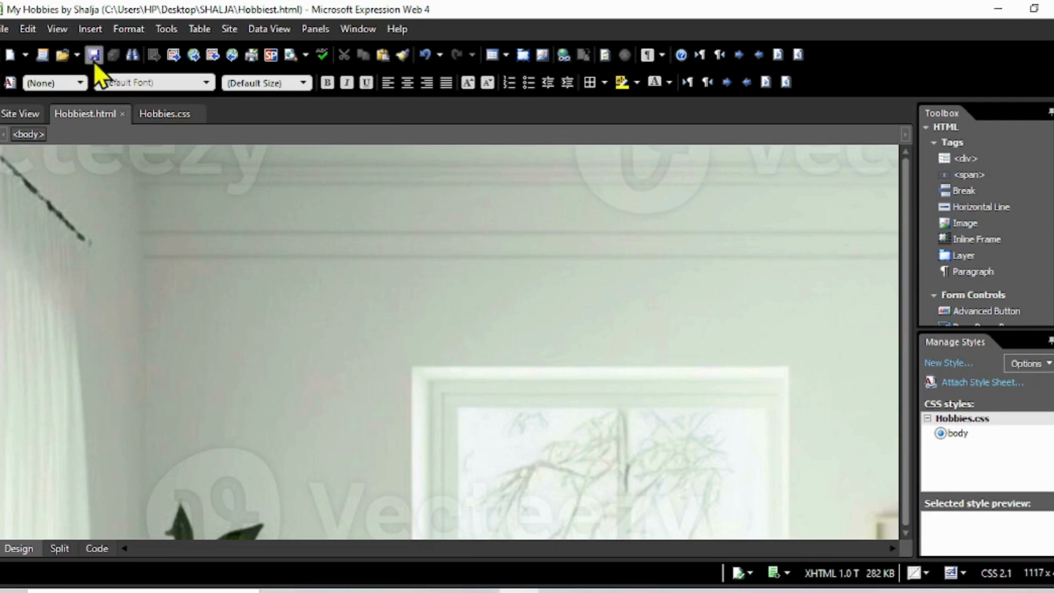
click(94, 59)
Step: Preview Hobbiest.html in Chrome, reload it to check the background and return to Expression Web
key(F12)
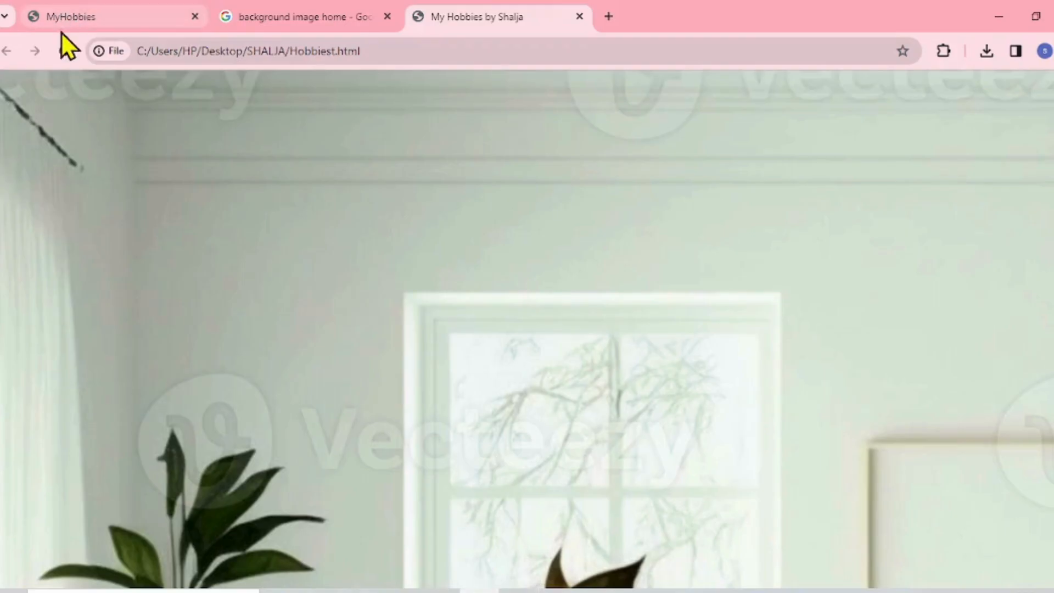
click(63, 50)
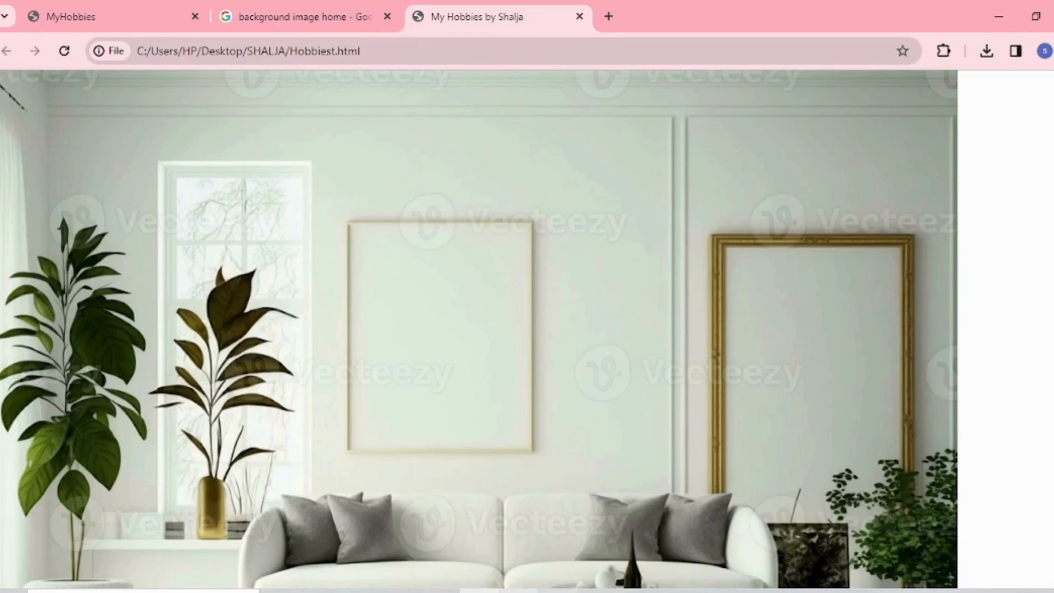
click(524, 592)
Step: Modify the body style in Hobbies.css to a background size of 1400 px by 700 px and apply it
click(958, 433)
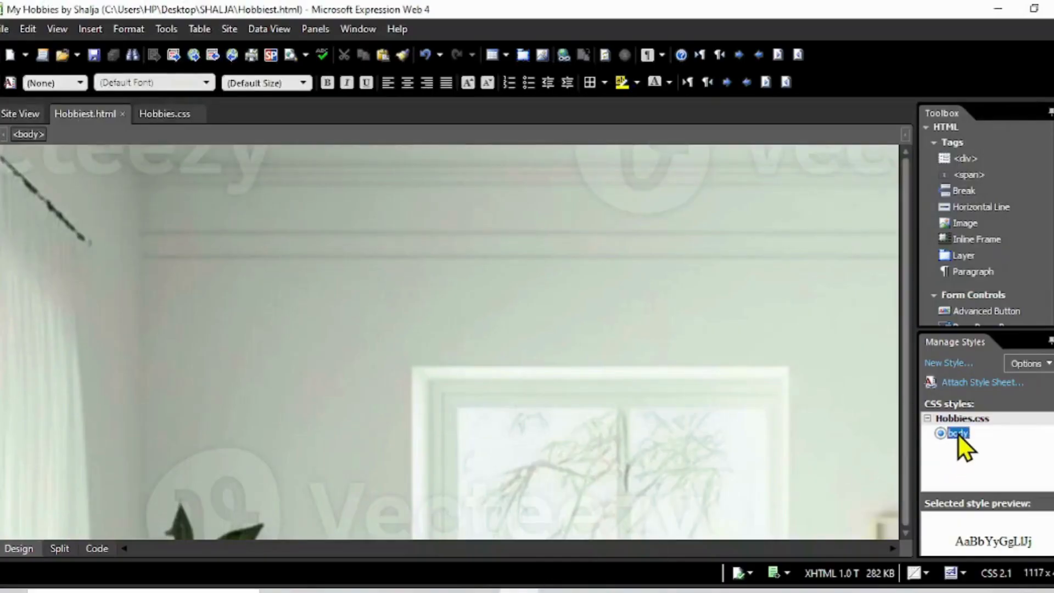
right_click(959, 435)
click(980, 334)
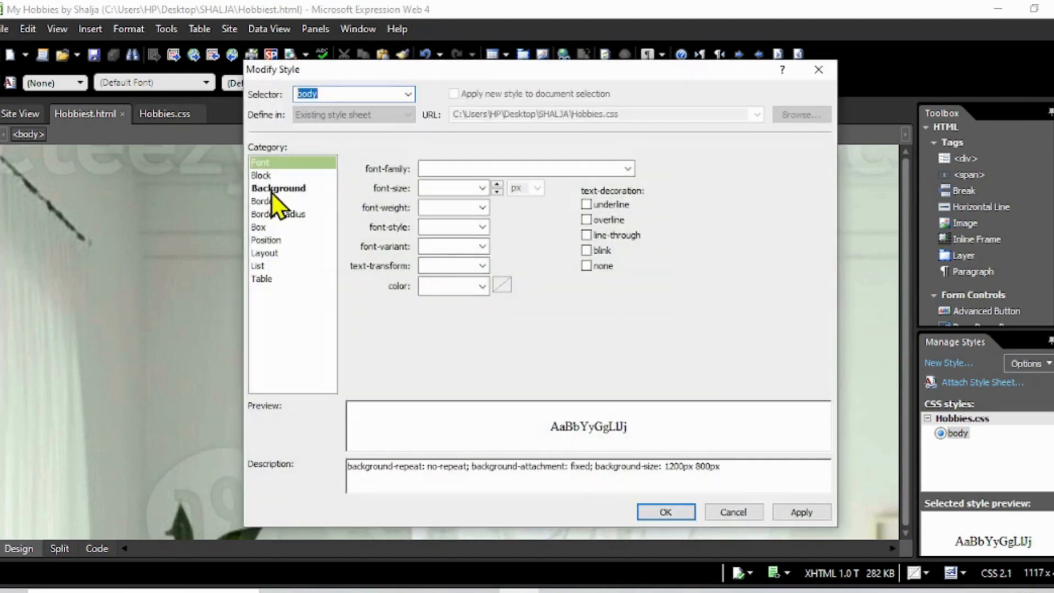
click(279, 188)
double_click(486, 288)
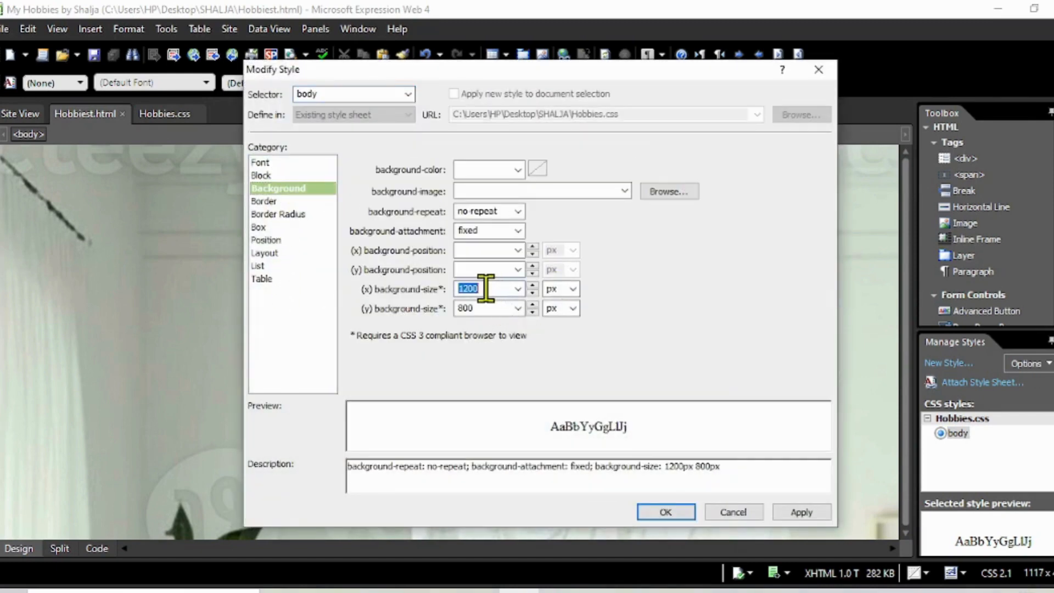
click(469, 288)
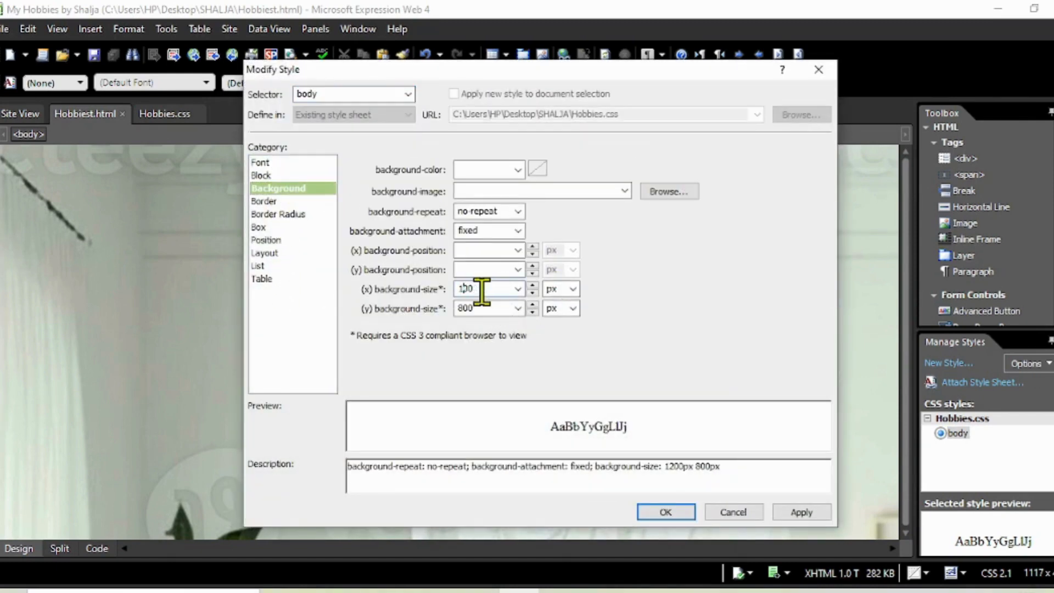
text(4)
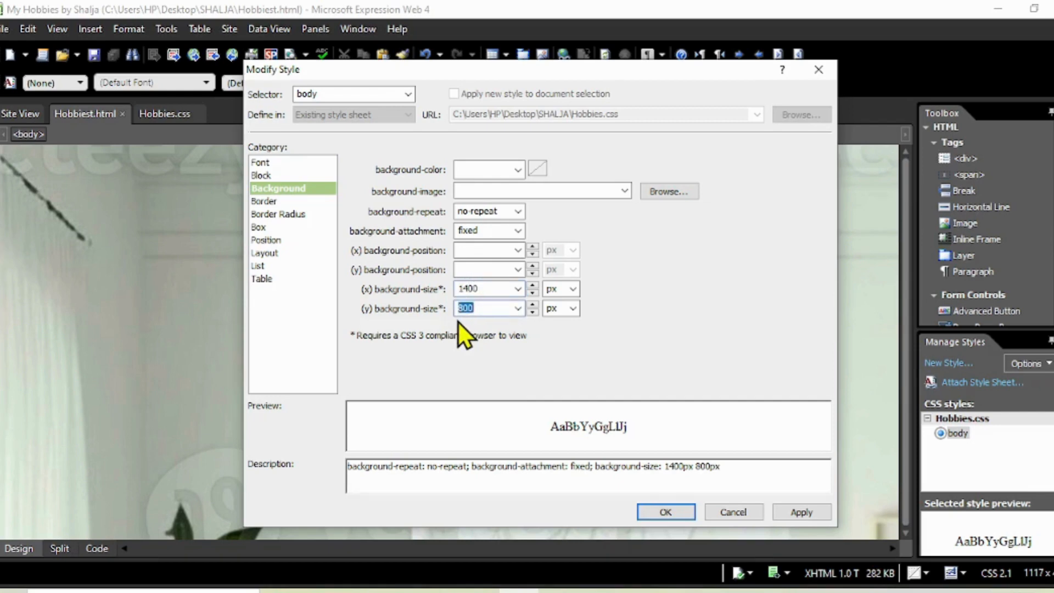
click(464, 308)
key(BackSpace)
text(7)
click(798, 514)
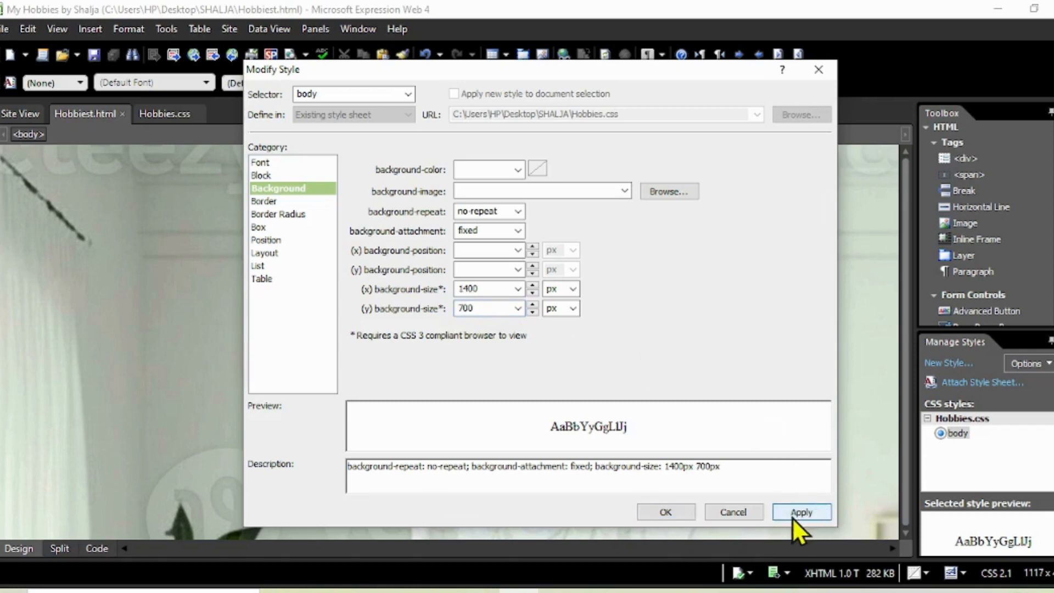
click(677, 516)
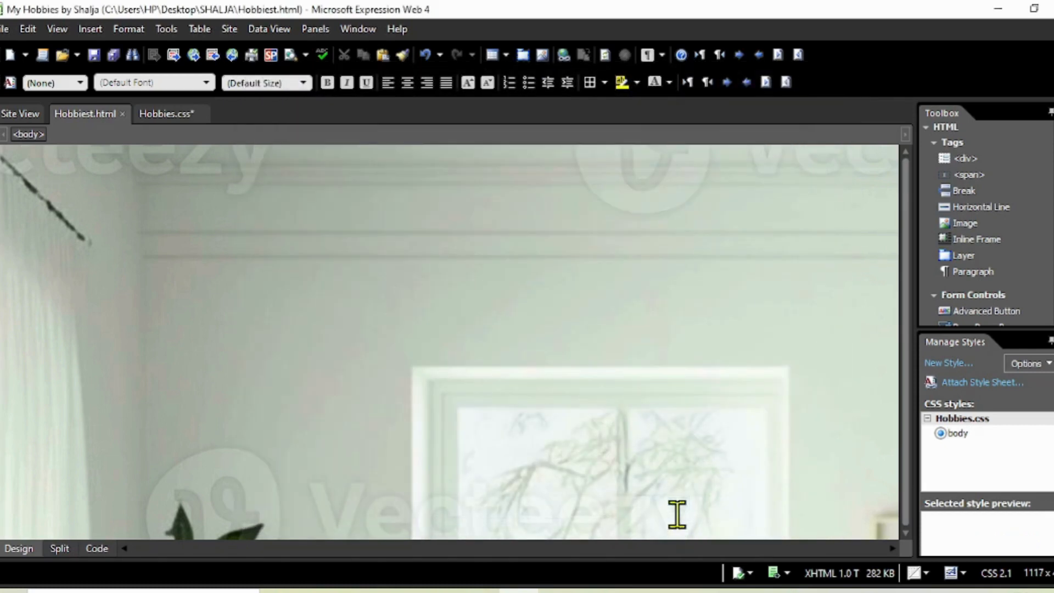
Step: Save the page with its embedded Hobbies.css, reload the Chrome preview to check the background and return to Expression Web
click(93, 55)
click(637, 419)
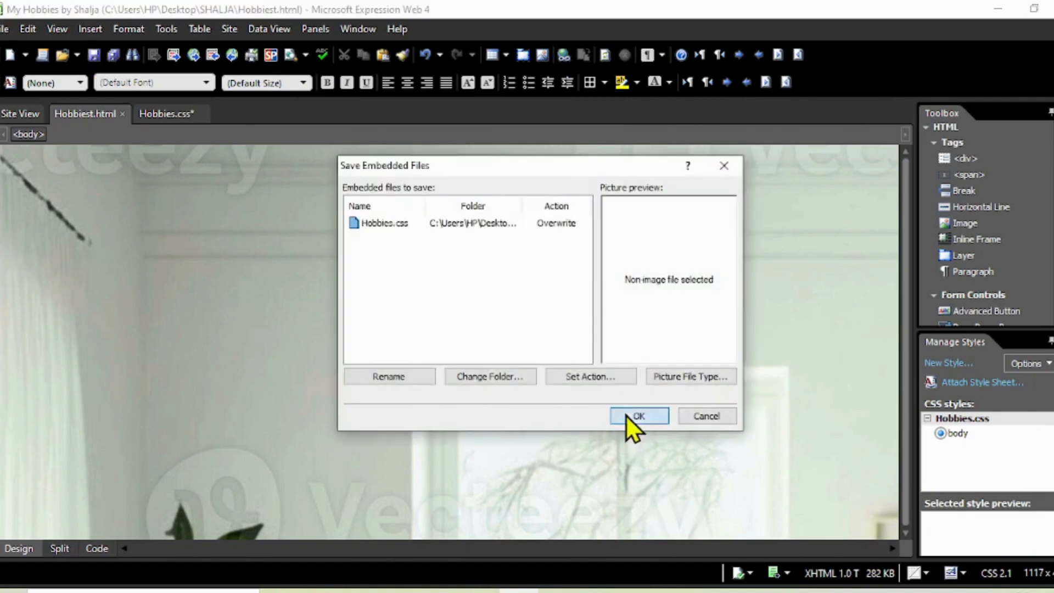
click(479, 591)
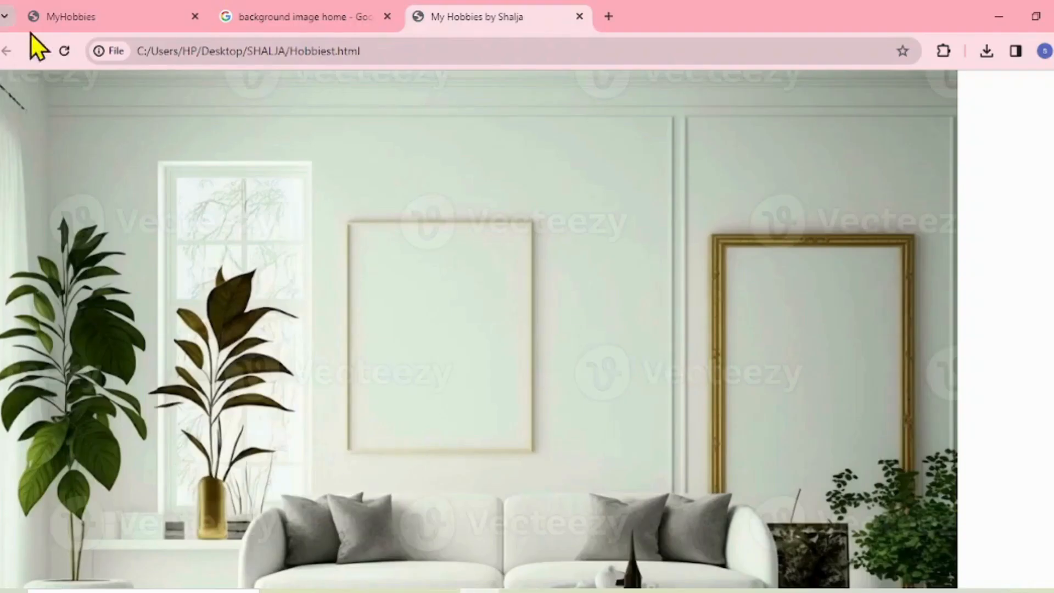
click(64, 50)
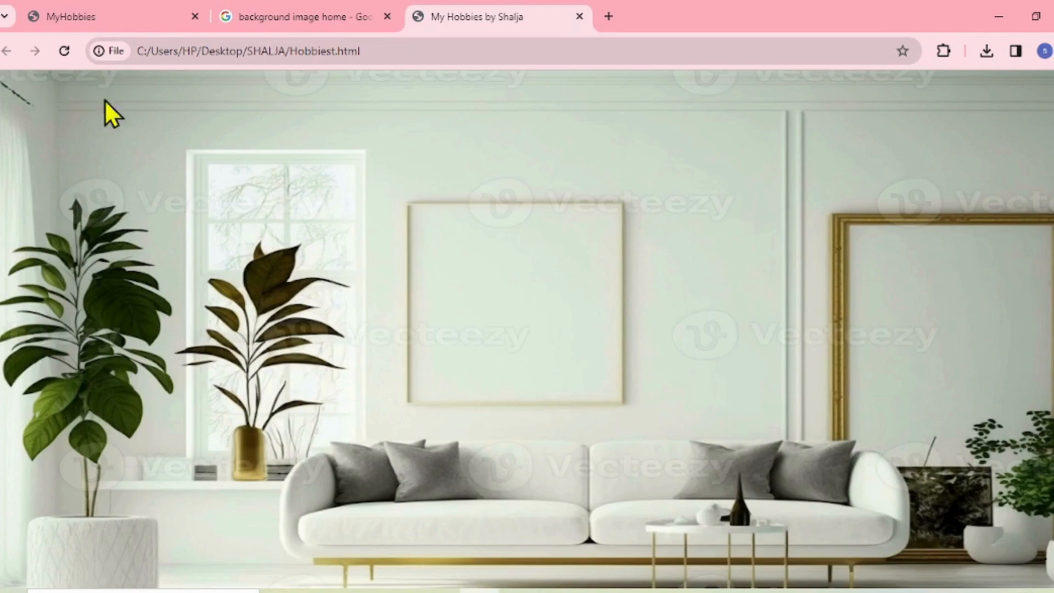
click(519, 591)
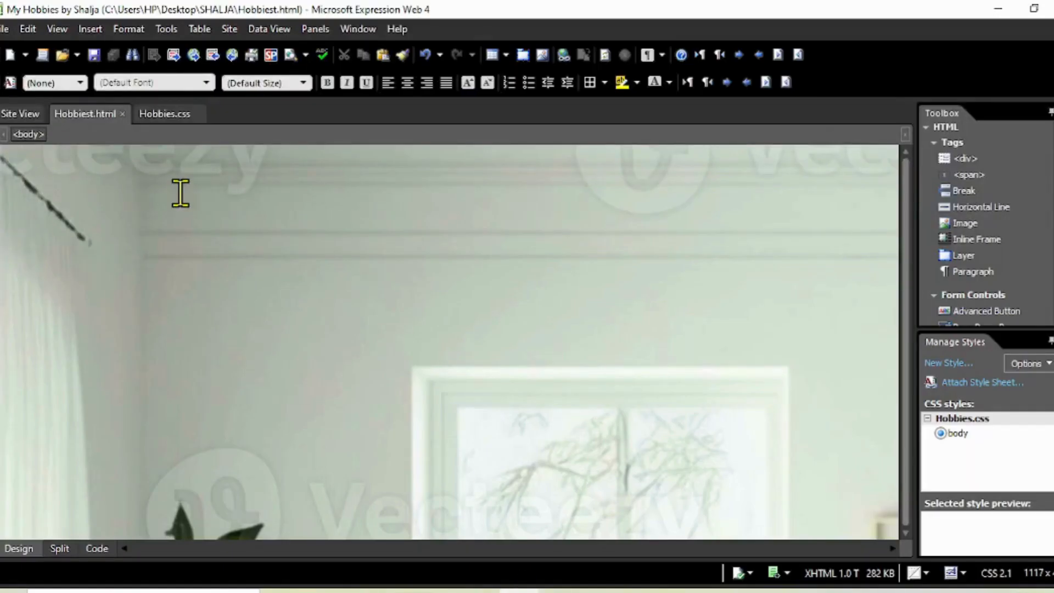
Step: Enter "My Hobbies" at the start of the page and, after blank lines, the greeting "Hii Everyone!!"
click(6, 154)
text(My )
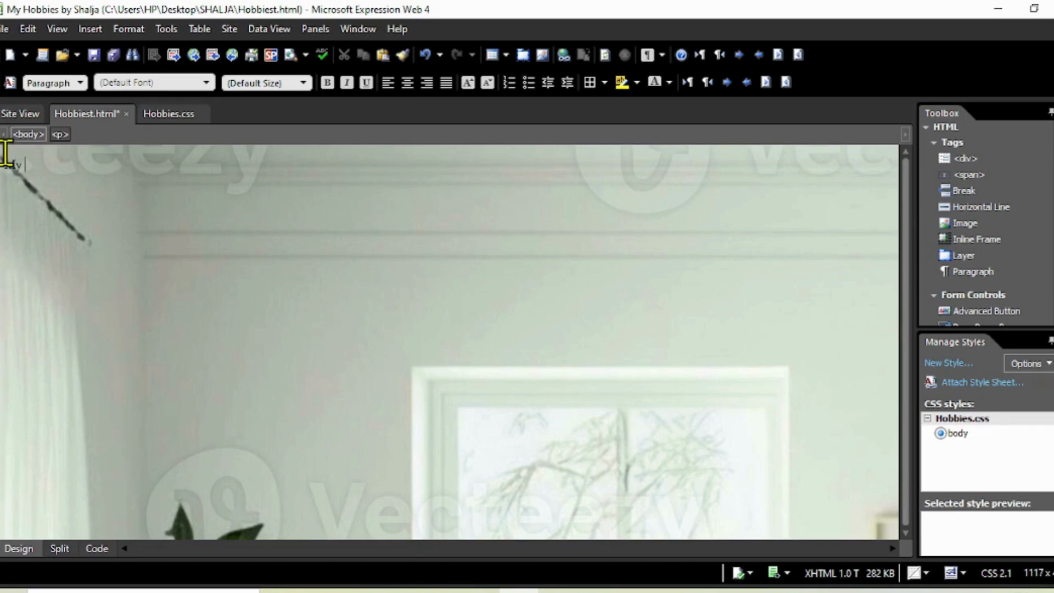
text(Hobbie)
key(Return)
key(Return)
text(Hii Everyone)
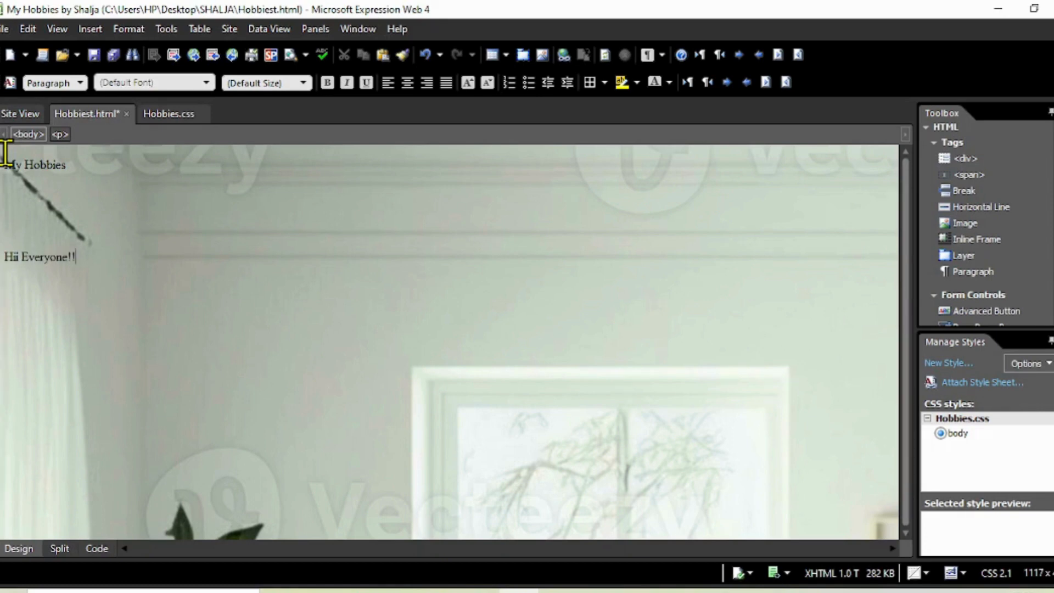
text(!!)
key(Return)
Step: Add a line below the greeting that introduces the page author by first name
text(I am Sh)
text(lja)
key(BackSpace)
key(BackSpace)
key(BackSpace)
text(alja)
Step: Add the lines "I am a Student of Grade 8" and "I love to work with Expression WEb4" below the introduction
text( am )
text(a Stid)
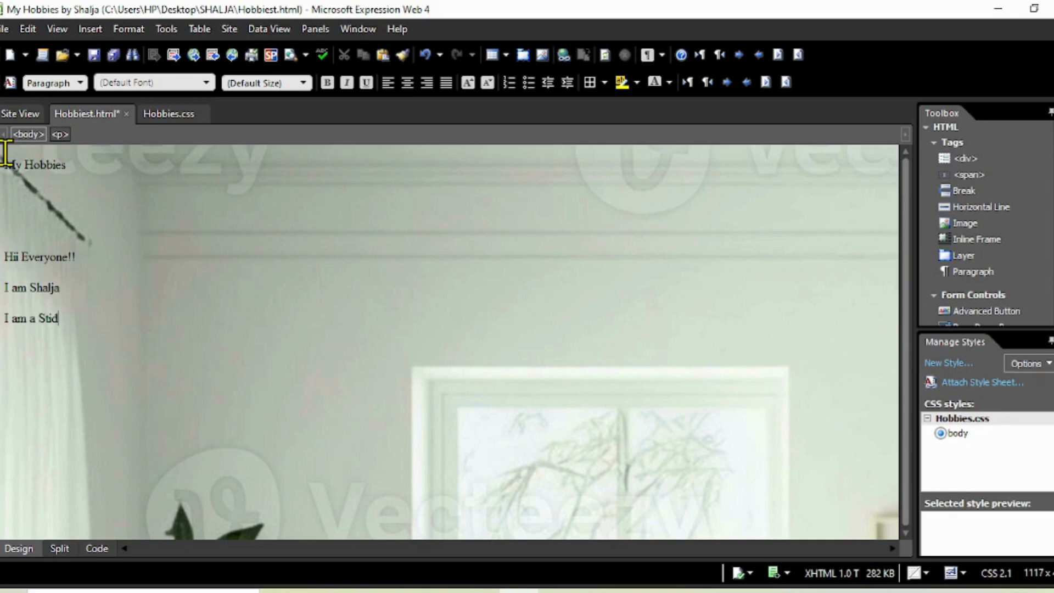
key(BackSpace)
key(BackSpace)
text(udent of Grade 8)
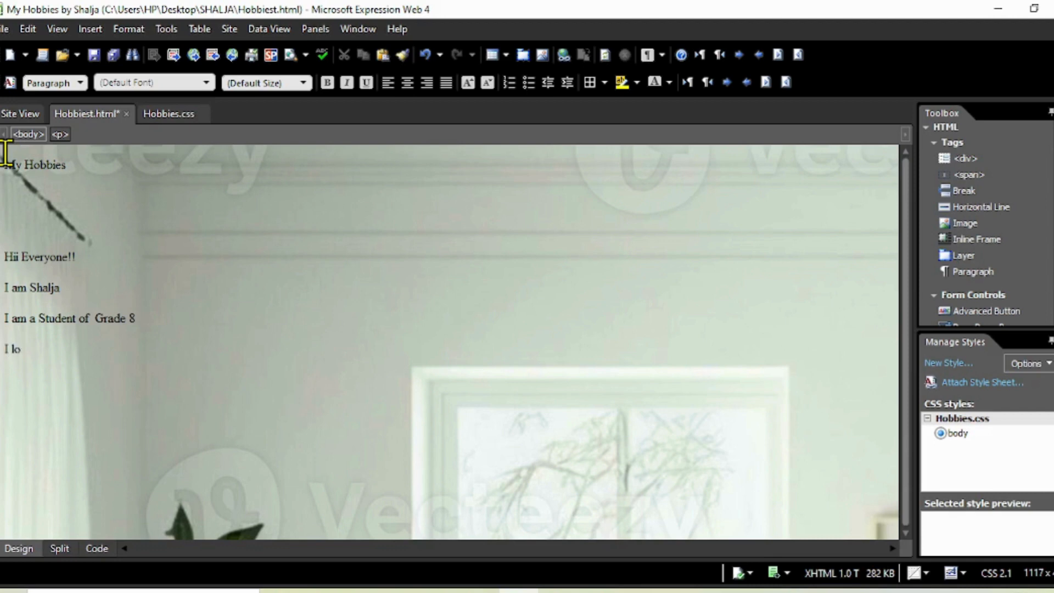
text(work with E)
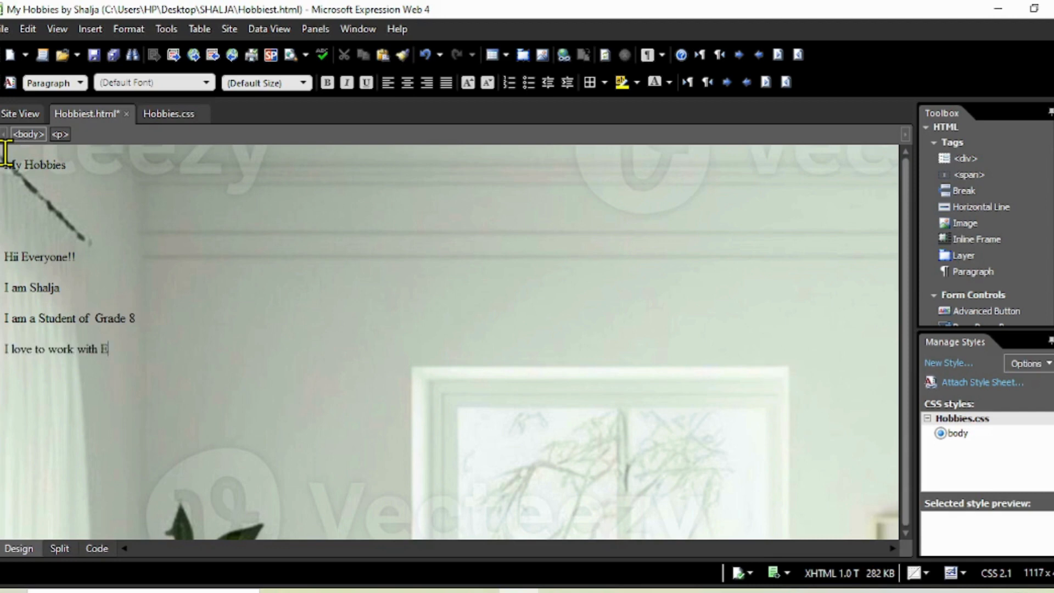
text(xpression WEb4)
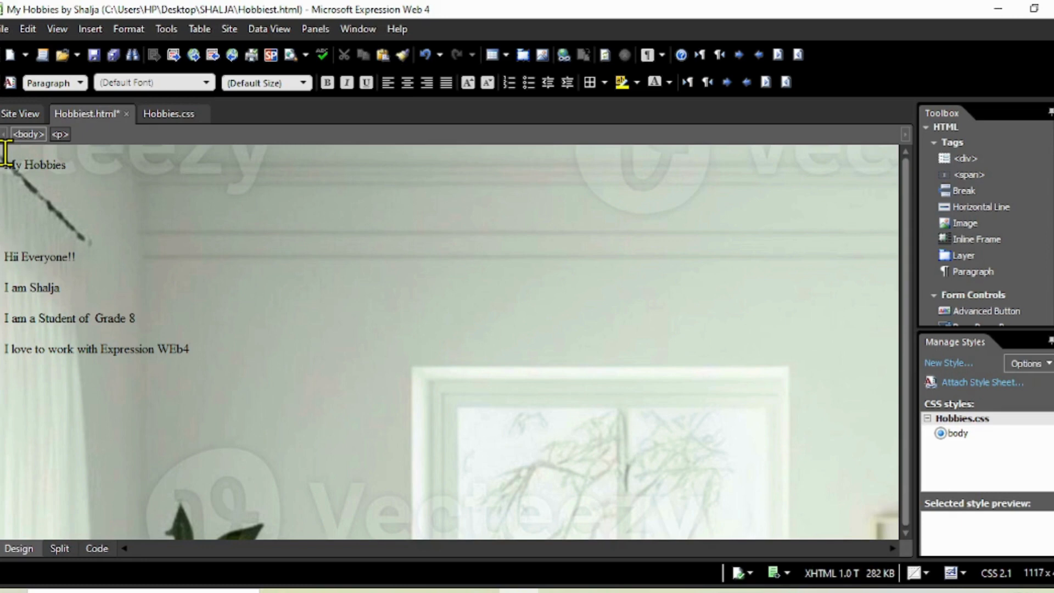
Step: Add an indented line below the introduction reading "Would you like to know my Hobbiessss?????"
key(Tab)
key(Tab)
key(Tab)
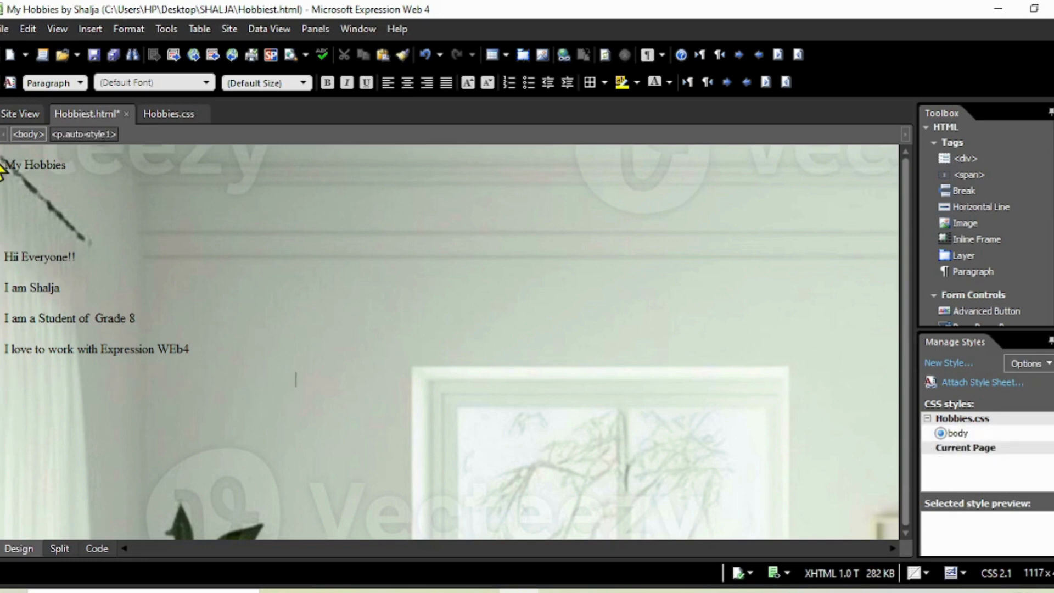
text(Would )
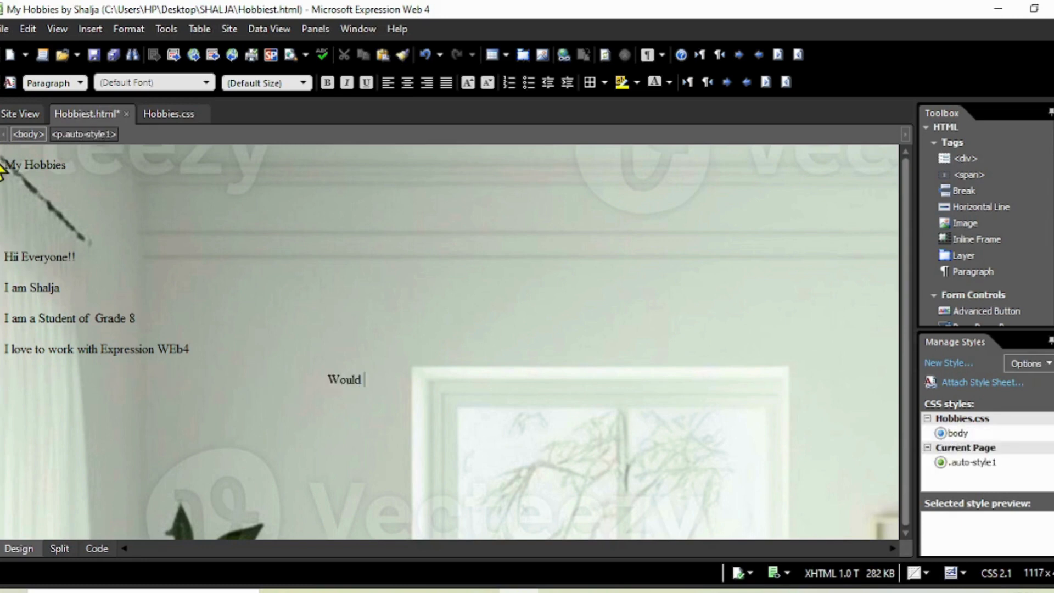
text(you like to know my )
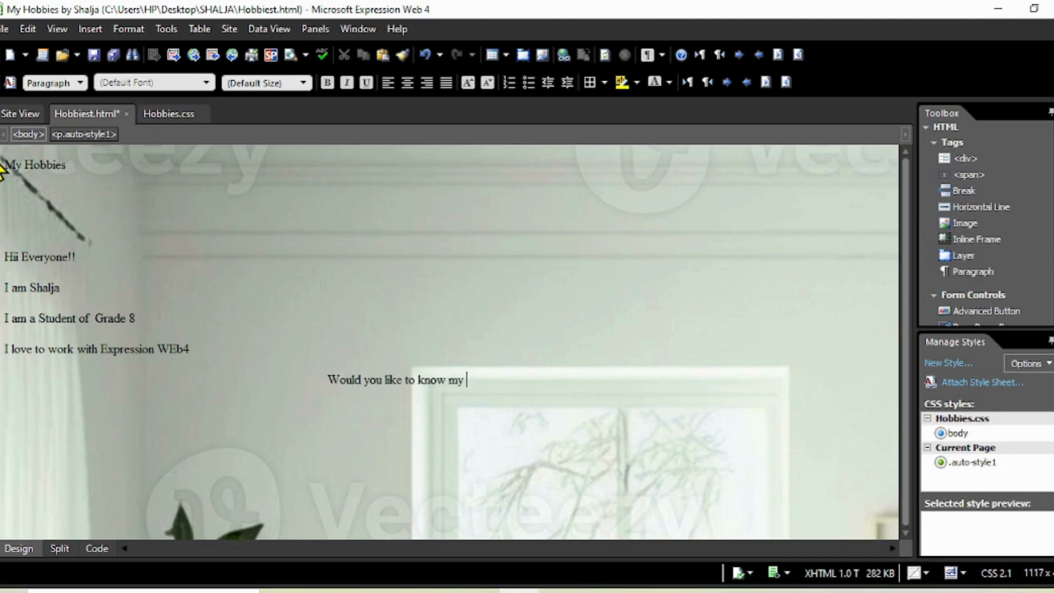
text(Hobbiessss????? )
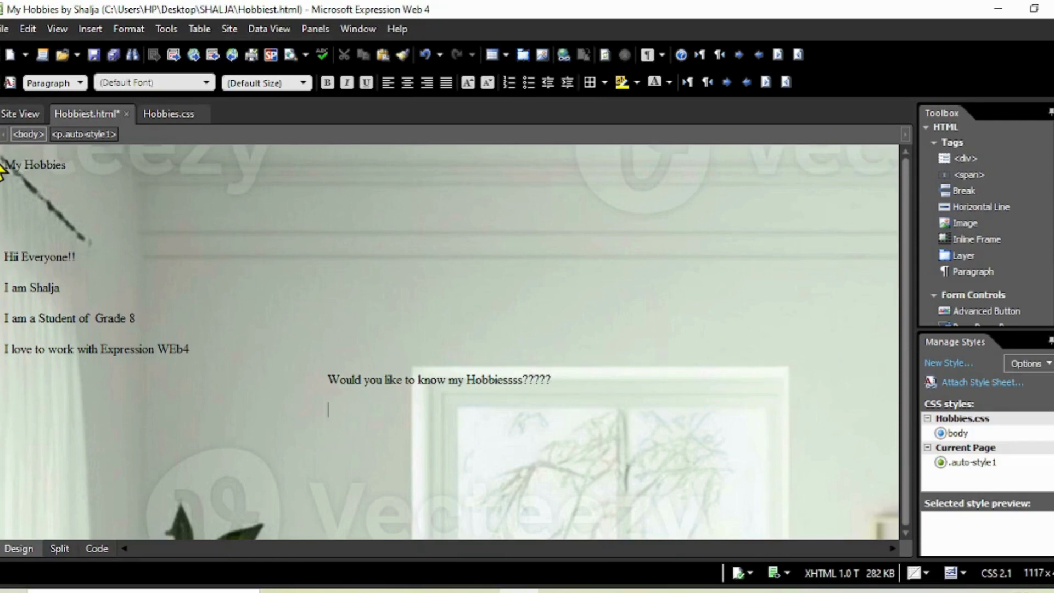
Step: List the hobbies "Watchinng Football game", "Trecking" and "Cooking" on separate lines below the question
text(Watchinngg)
key(BackSpace)
key(BackSpace)
text(Footva)
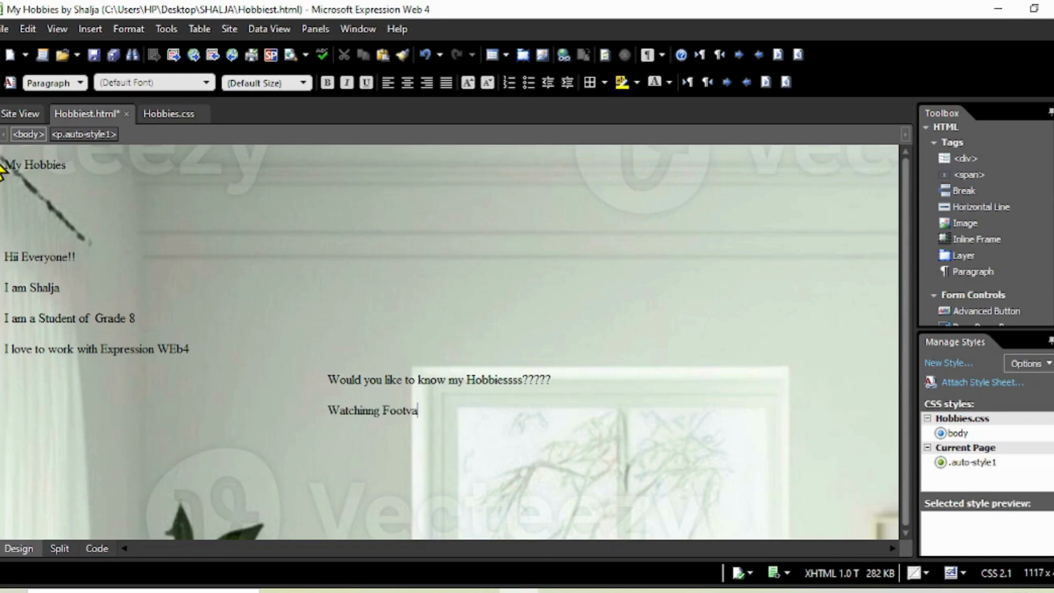
key(BackSpace)
key(BackSpace)
text(ball ganeme)
key(Return)
text(Trecking)
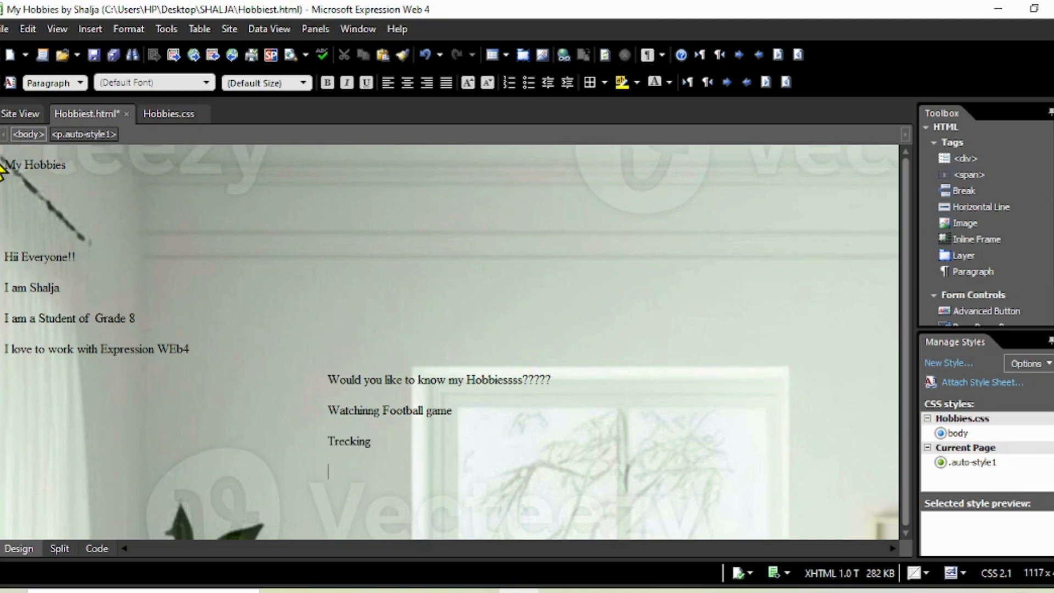
text(king)
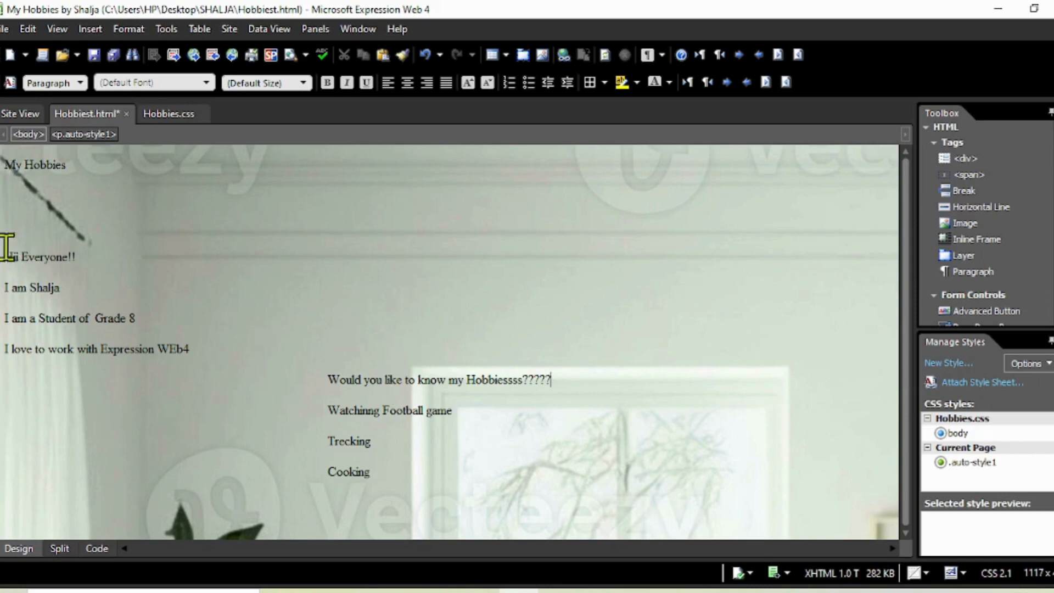
Step: For the text from "Hii Everyone!!" through the hobbies question, choose size large (18 pt), bold style and red colour
drag(7, 256, 558, 379)
right_click(533, 383)
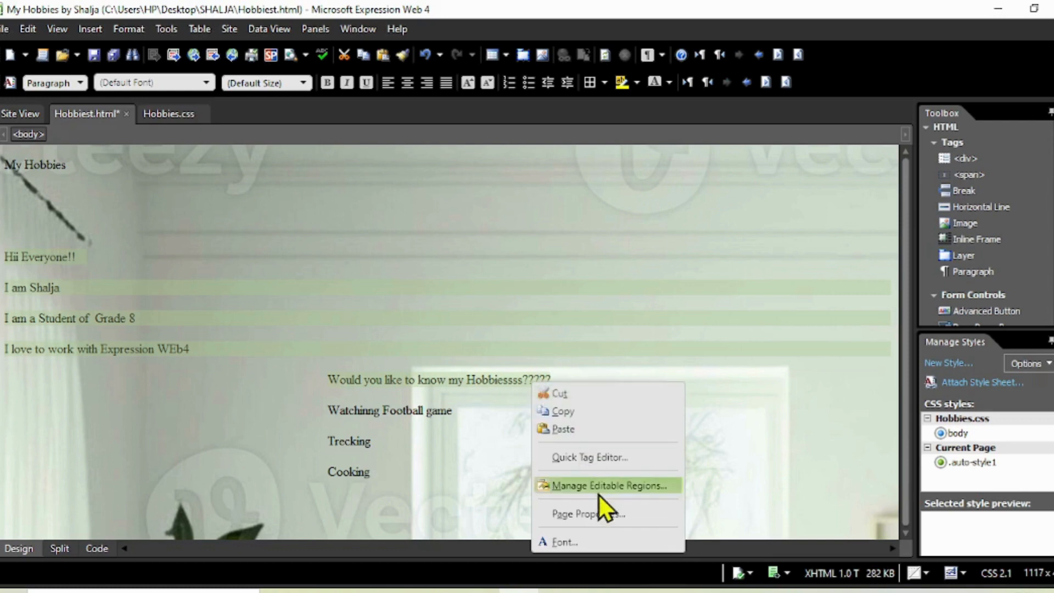
click(566, 538)
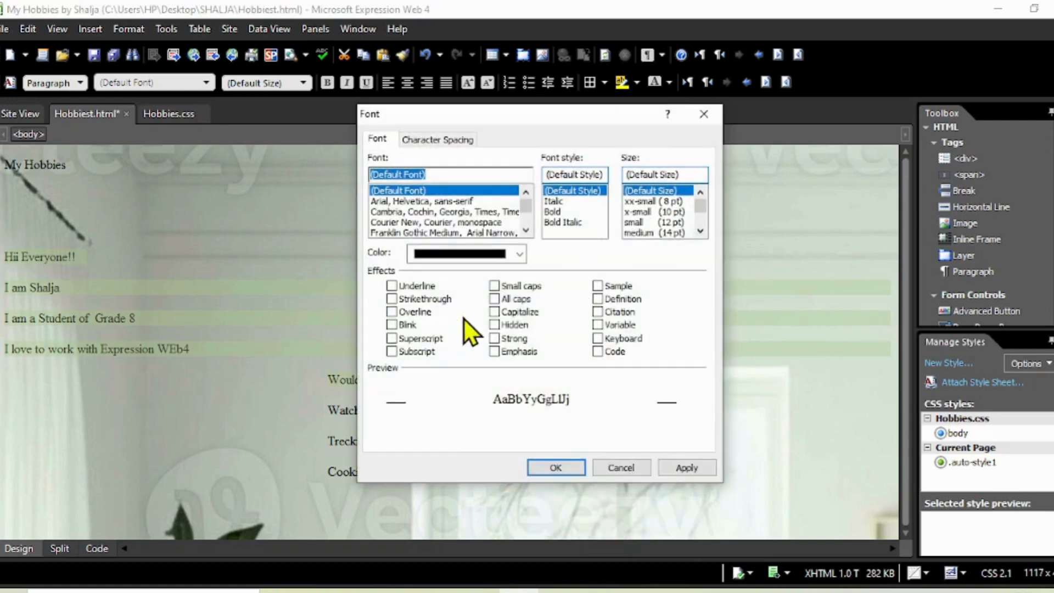
click(658, 222)
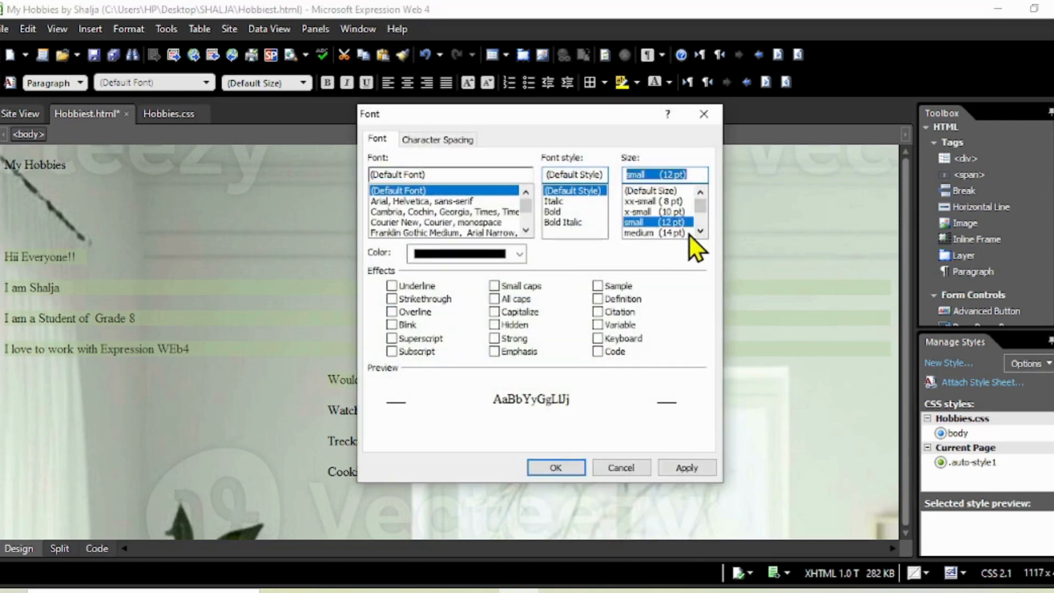
click(700, 232)
click(700, 232)
click(663, 225)
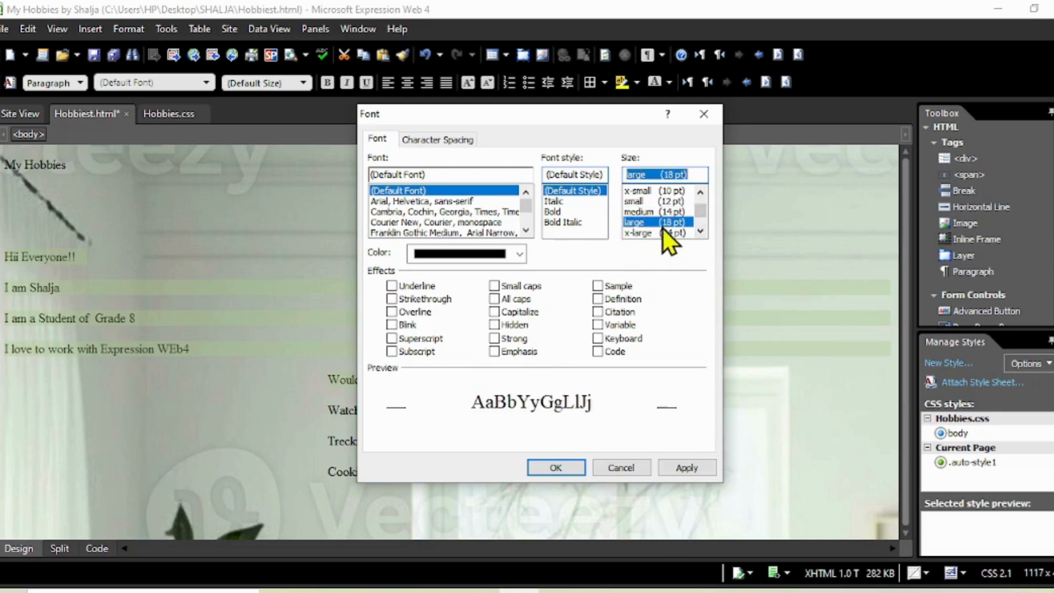
click(562, 211)
click(521, 251)
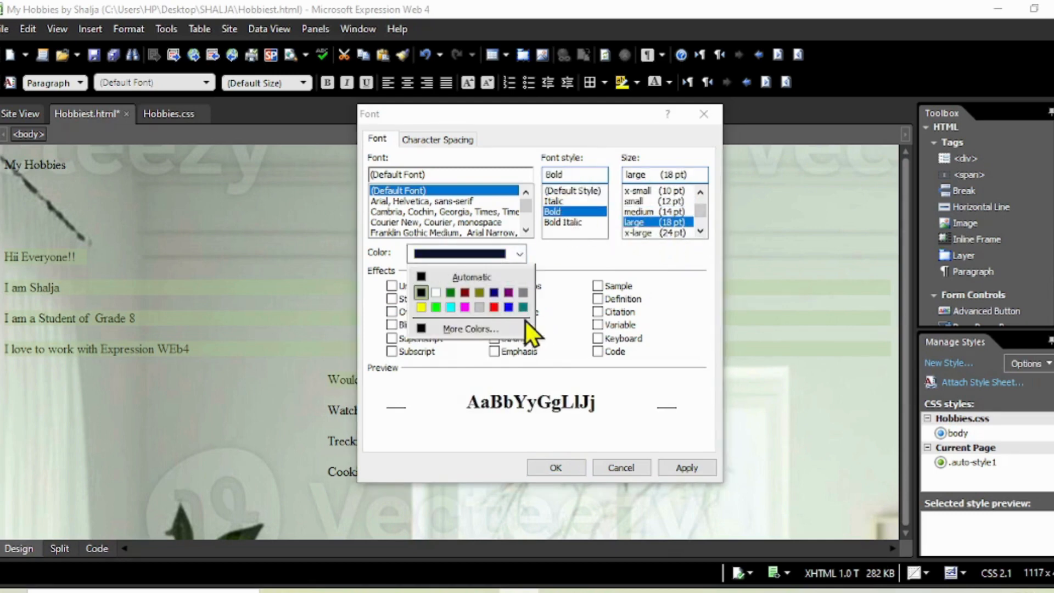
click(493, 305)
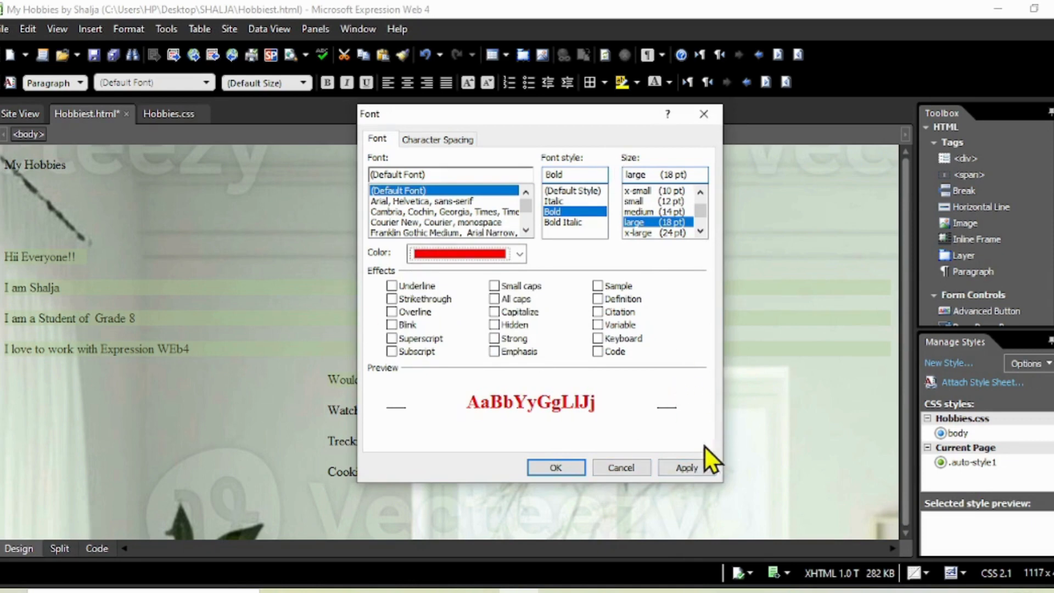
Step: Try the Verdana, Arabic Typesetting and Arial Rounded MT Bold fonts on the selected introduction text
scroll(446, 203, down, 3)
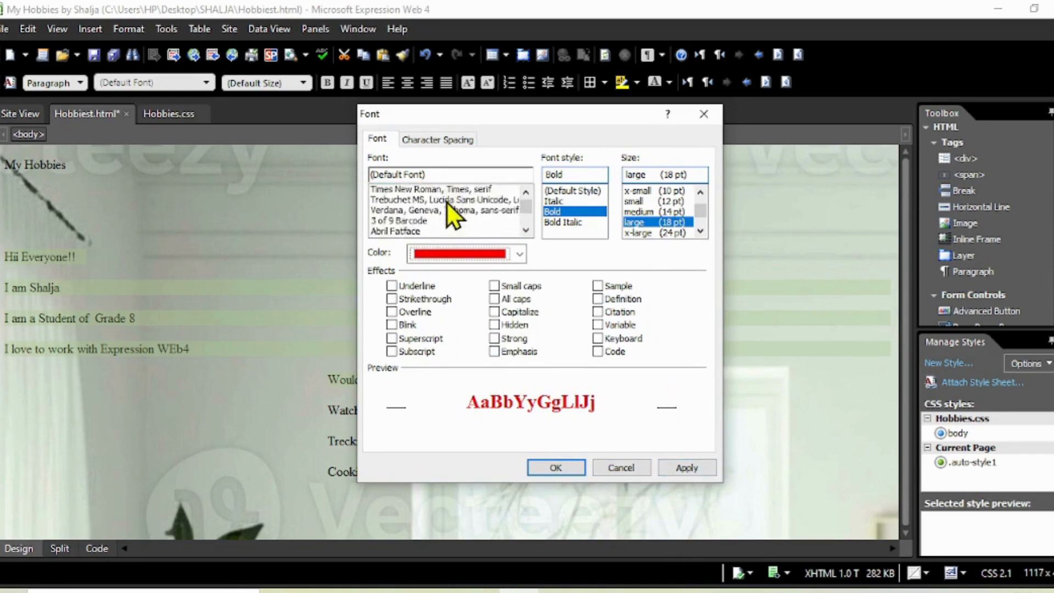
scroll(447, 203, down, 1)
click(476, 193)
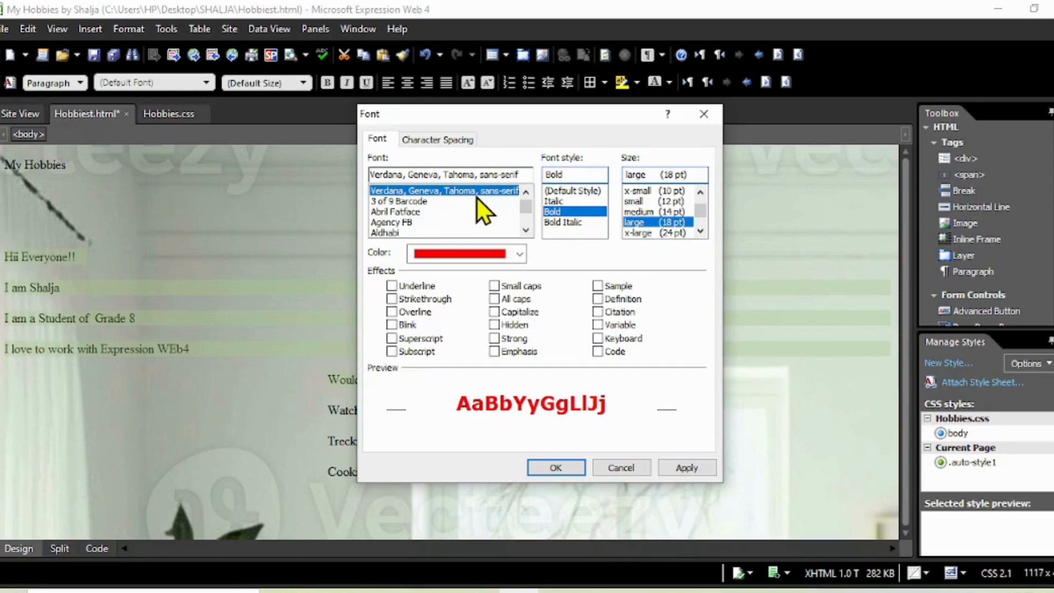
click(522, 230)
click(523, 229)
click(522, 229)
click(522, 229)
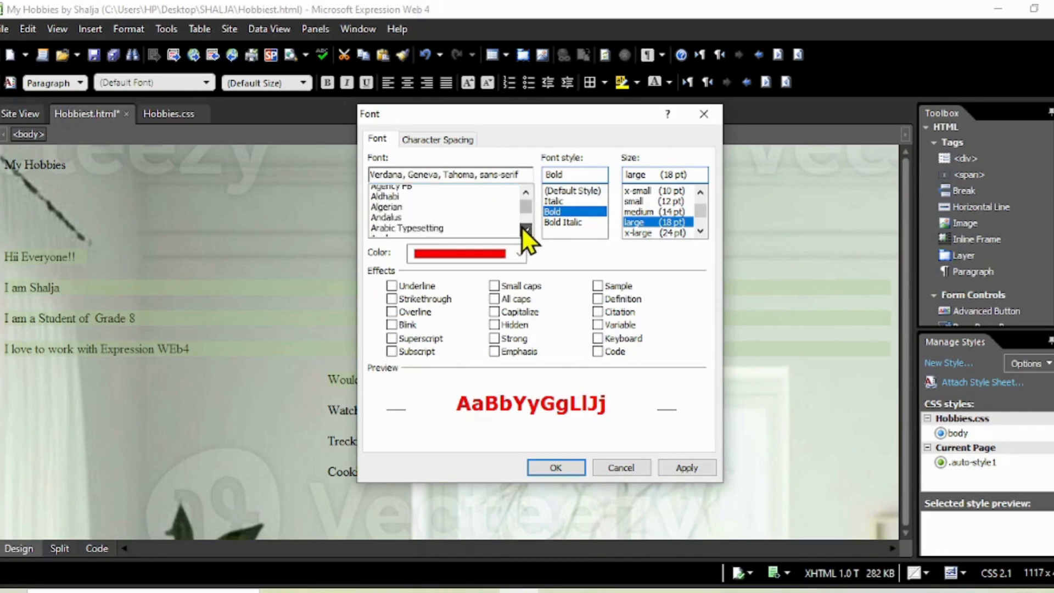
click(523, 230)
click(523, 230)
click(523, 229)
click(426, 195)
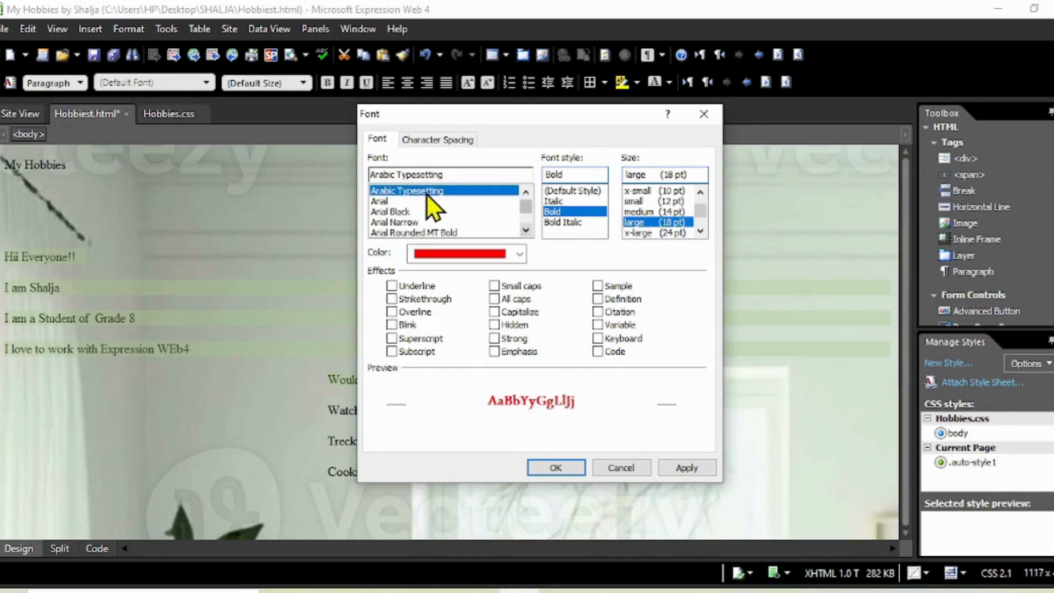
click(463, 233)
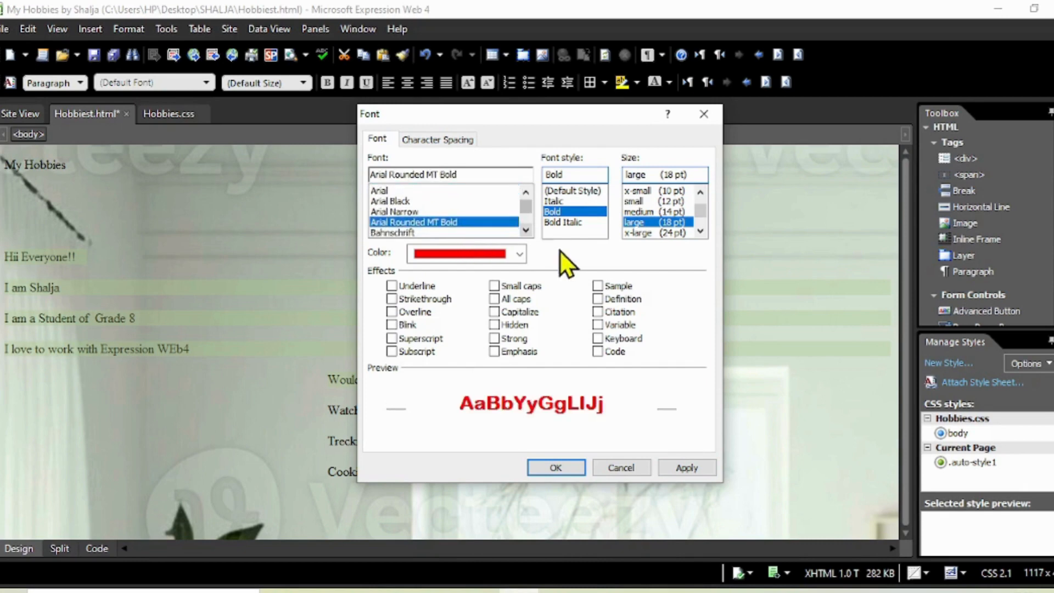
Step: Apply the Bahnschrift Light font with the bold, large, red formatting to the selected introduction and hobbies question
click(526, 230)
scroll(466, 220, down, 1)
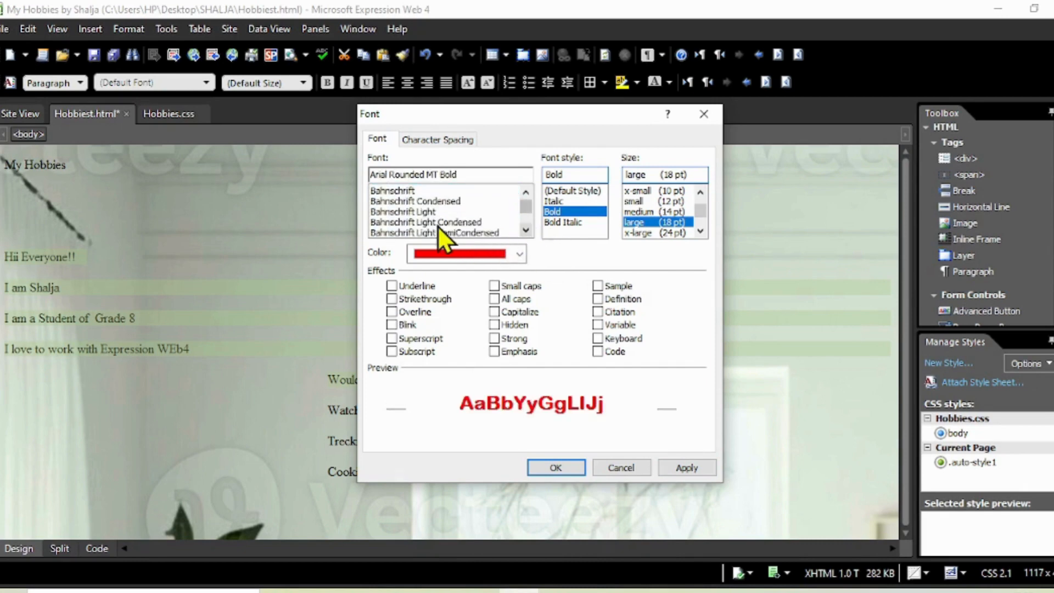
click(429, 212)
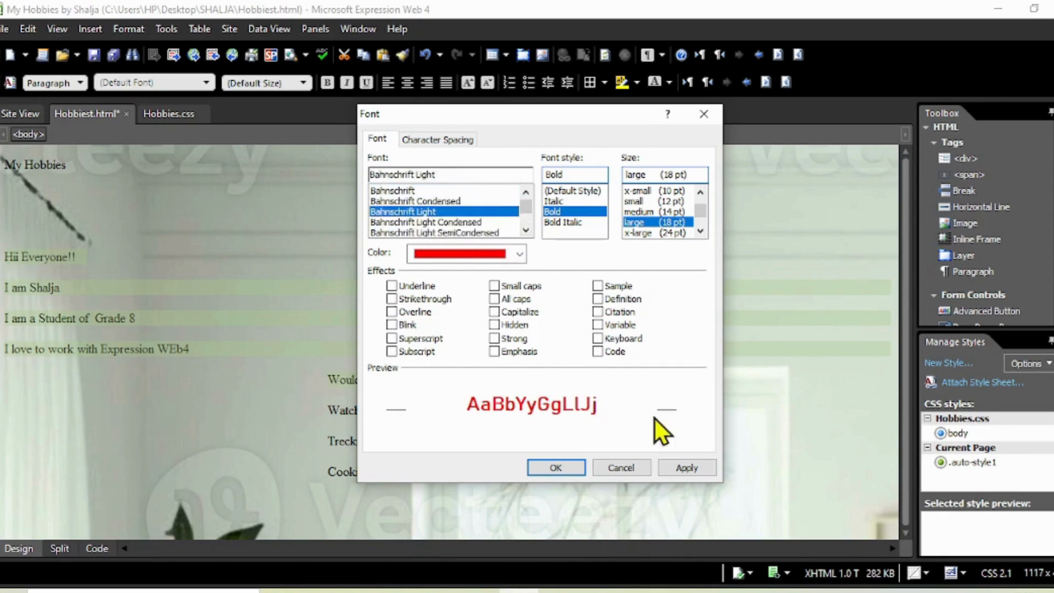
click(680, 469)
click(560, 467)
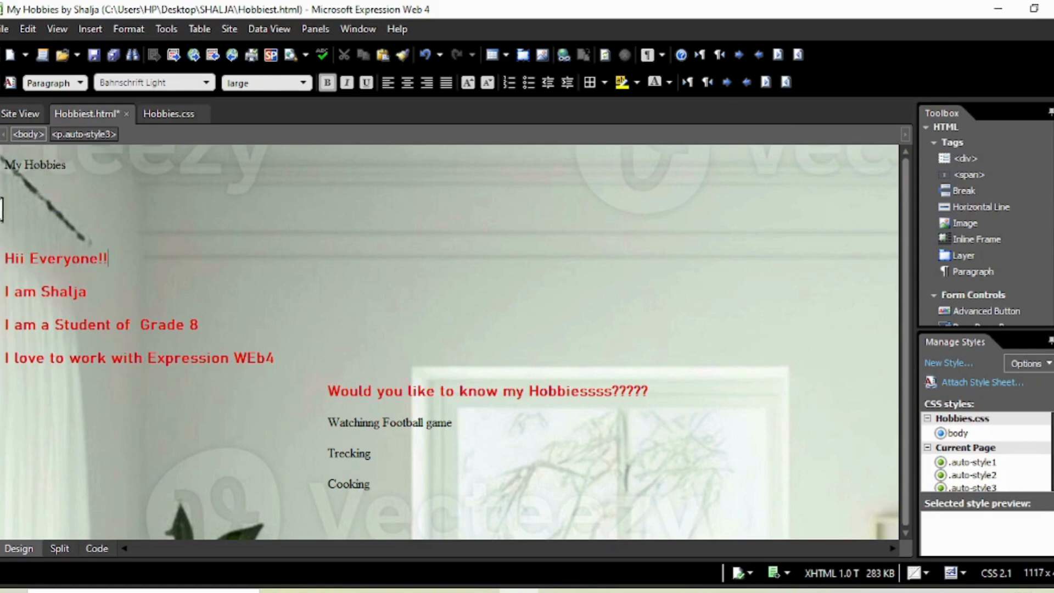
Step: Format the "My Hobbies" title as Heading 1
click(5, 169)
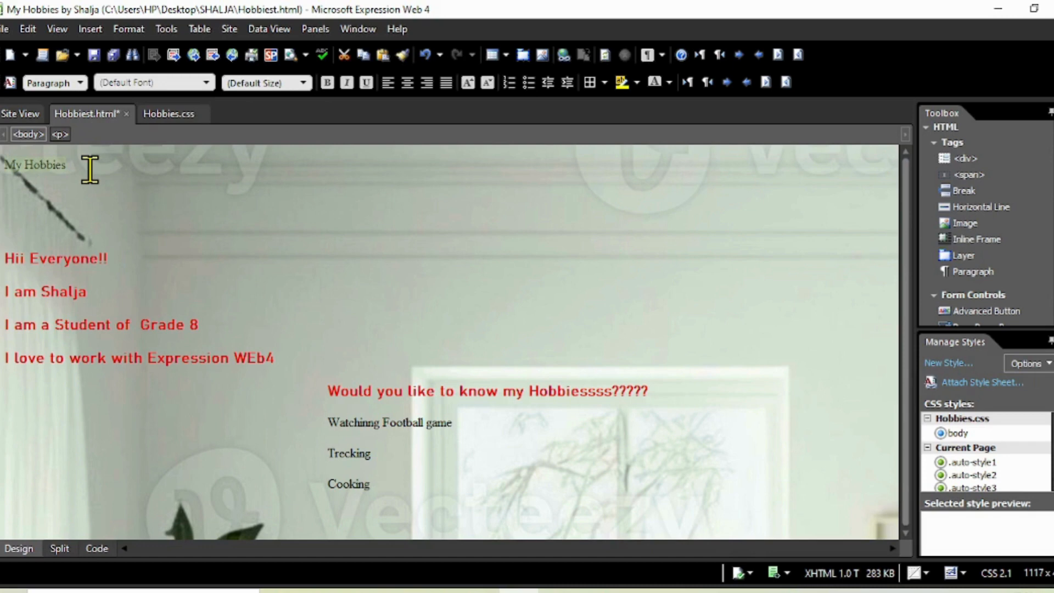
click(81, 83)
click(74, 136)
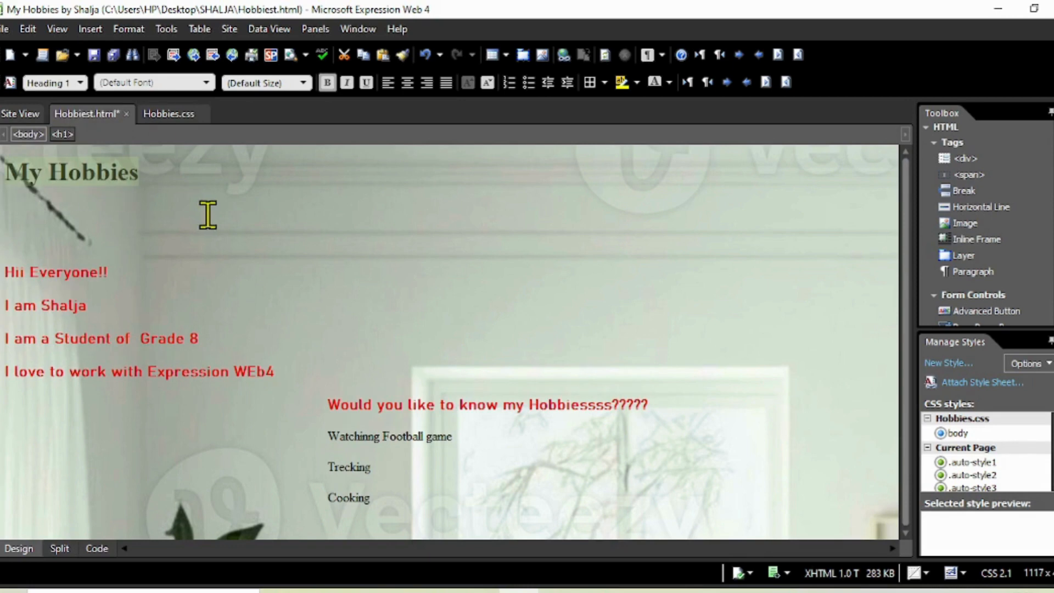
key(Return)
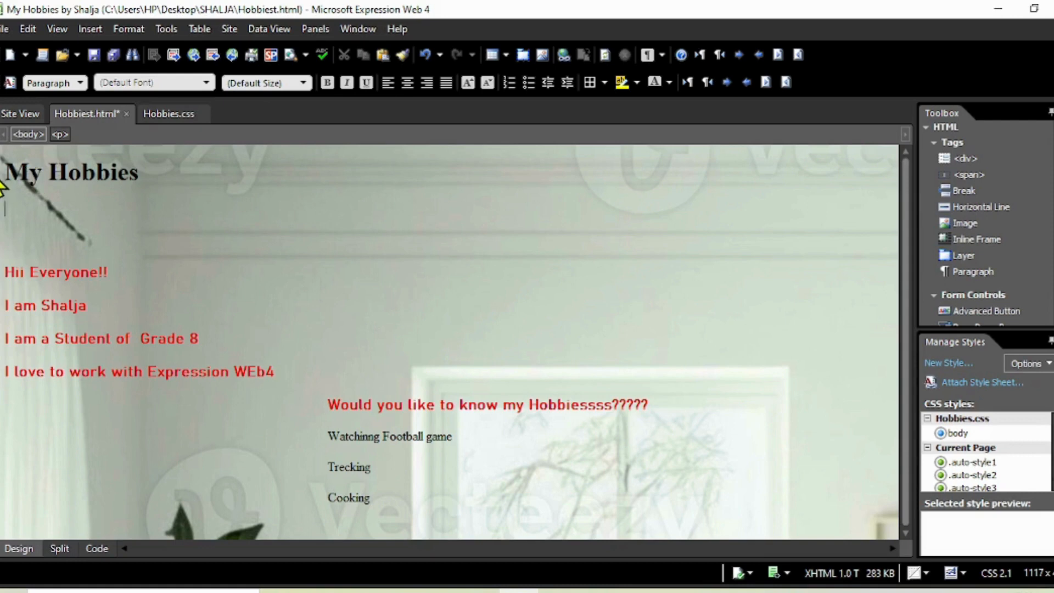
drag(5, 173, 147, 171)
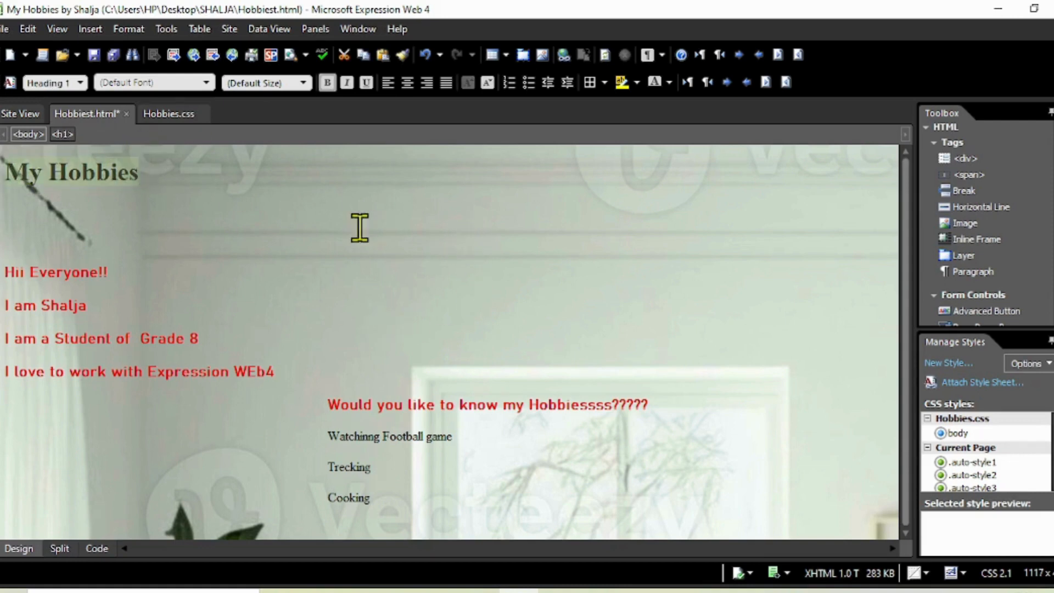
Step: Clear all formatting from the text running from "Hii Everyone!!" through the hobbies question
drag(5, 272, 371, 391)
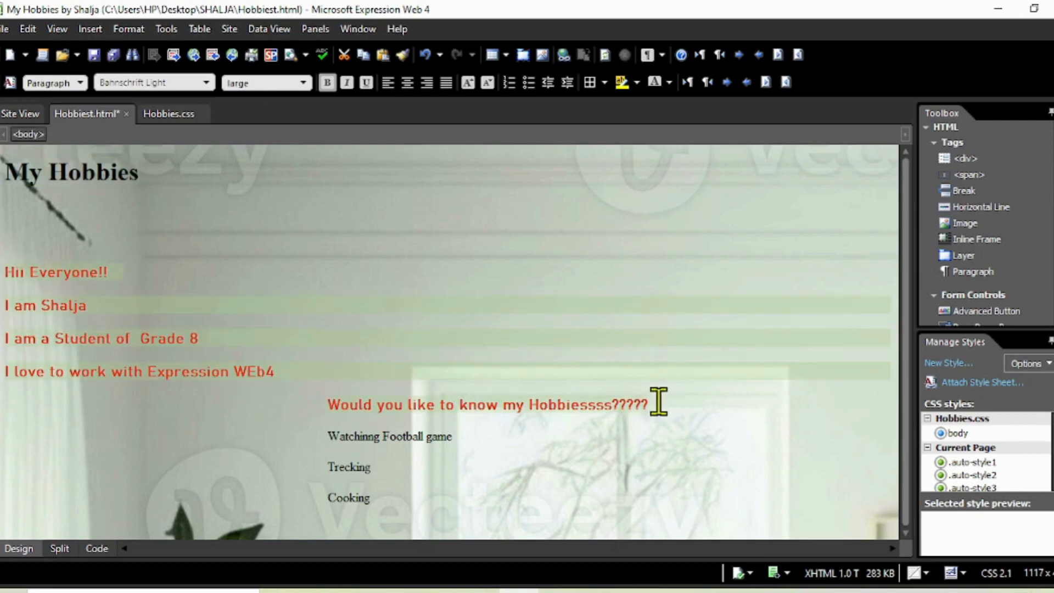
click(77, 83)
click(65, 116)
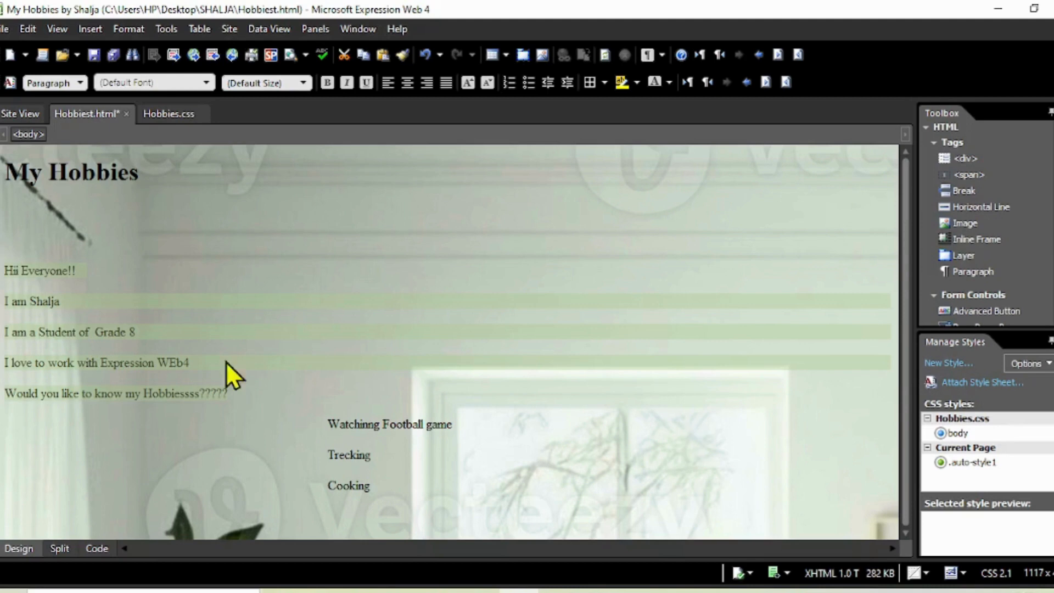
Step: For the selected introduction and hobbies question, choose bold style, size large (18 pt) and red colour
right_click(18, 303)
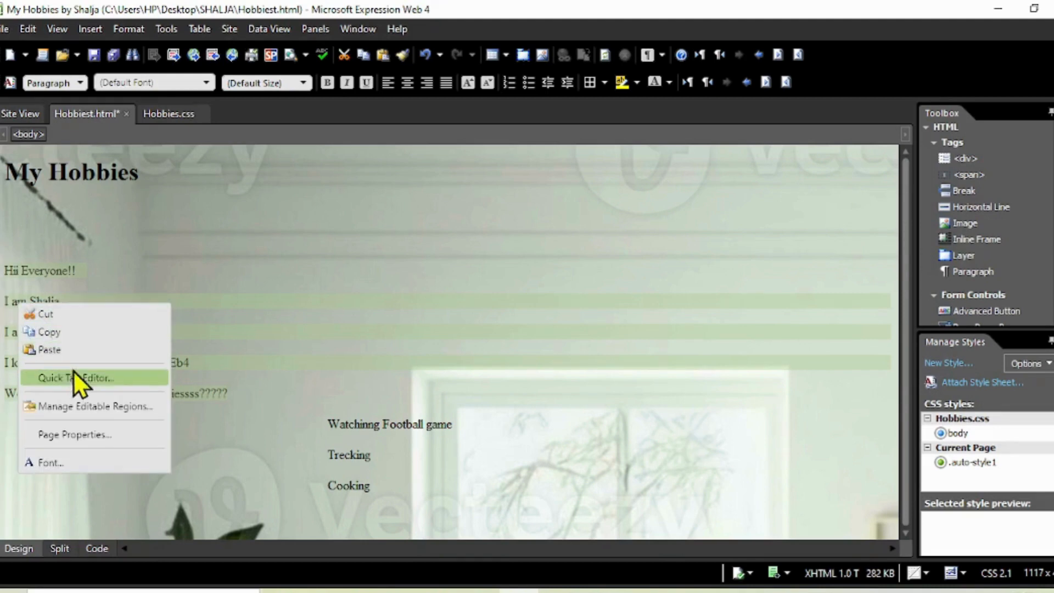
click(48, 462)
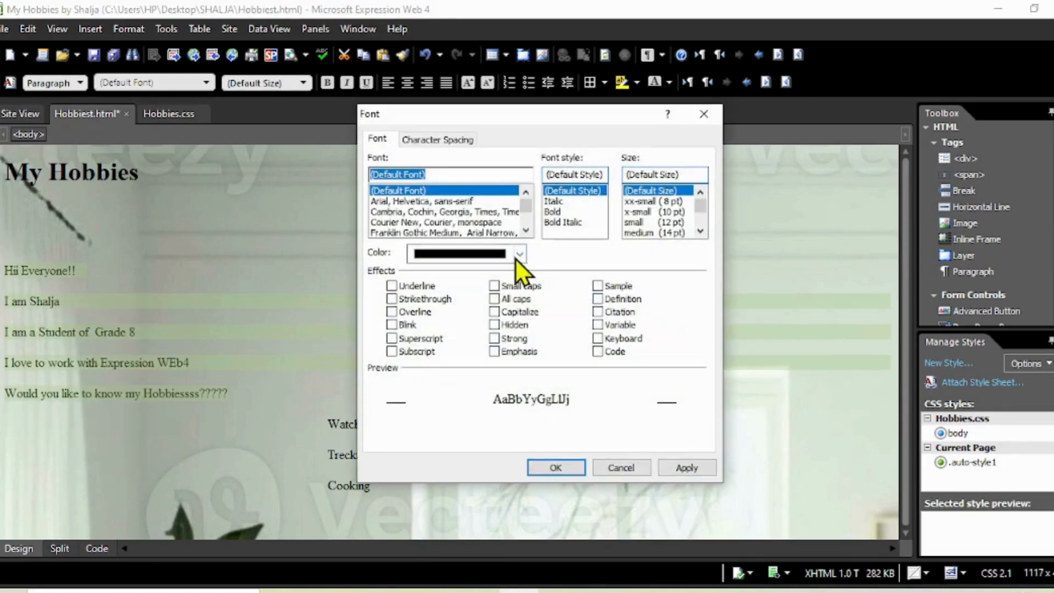
click(553, 213)
scroll(701, 226, down, 2)
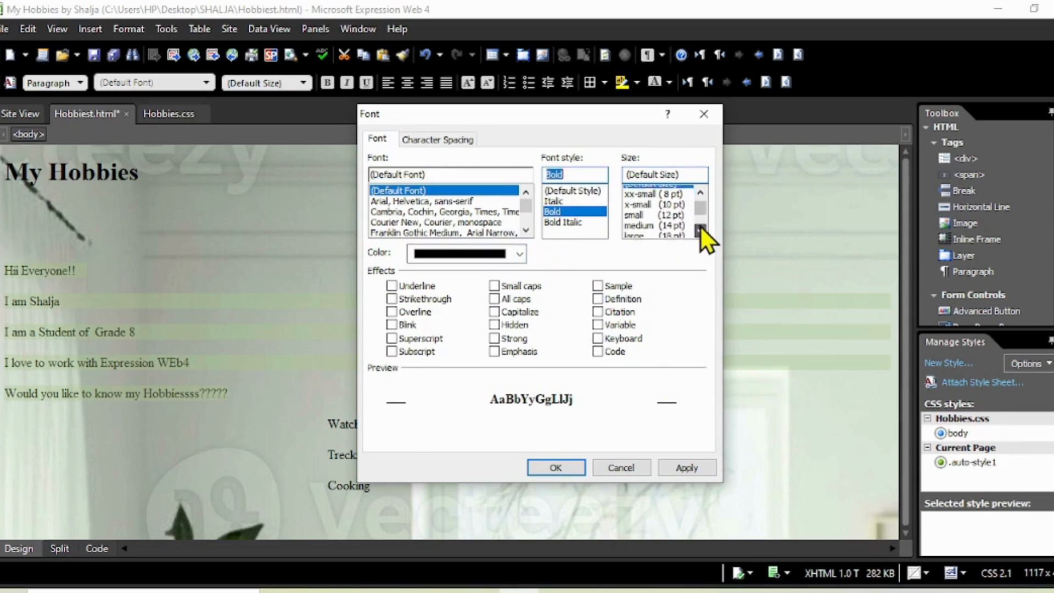
click(669, 223)
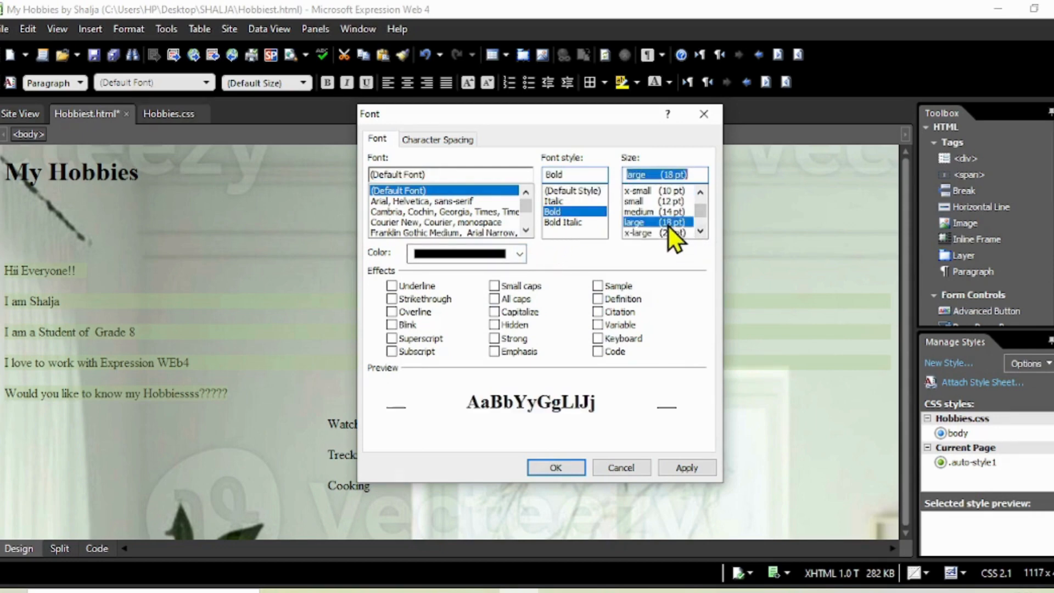
click(511, 254)
click(493, 329)
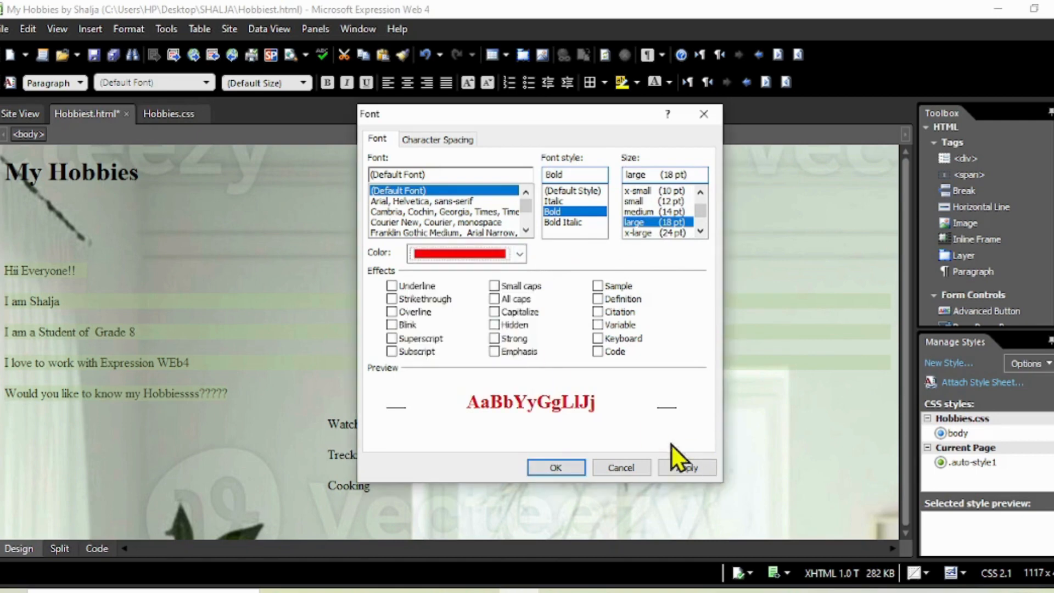
Step: Choose the font Arial, Helvetica, sans-serif and apply the font settings to the selected text
click(456, 213)
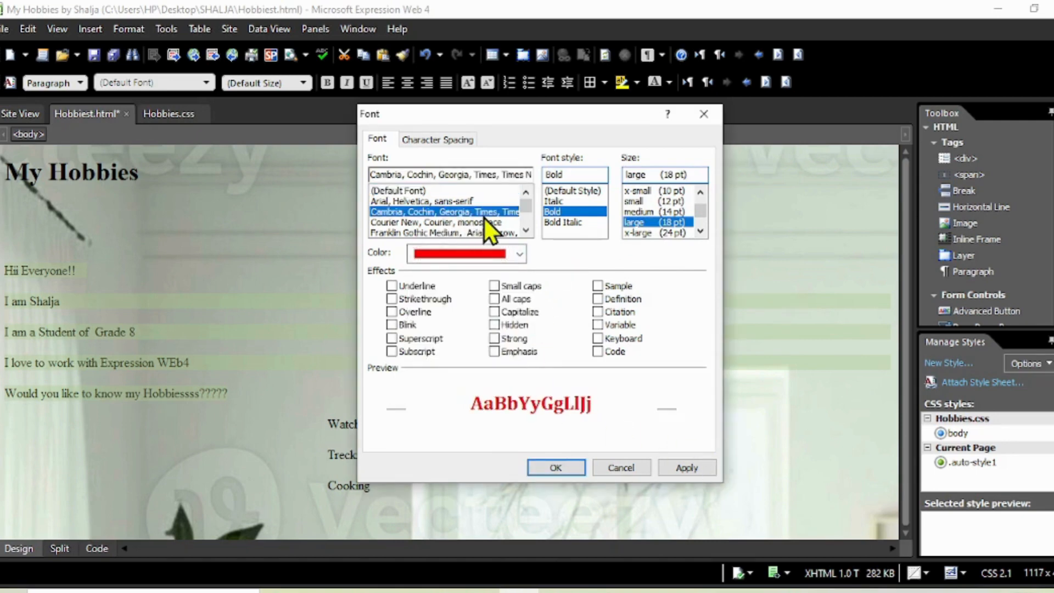
click(434, 202)
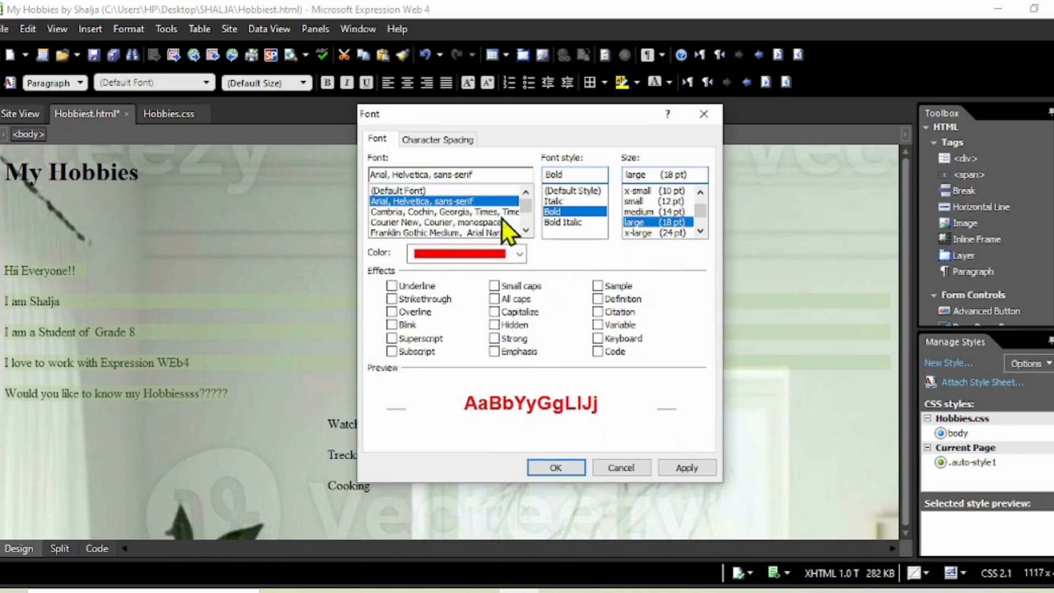
click(686, 466)
click(554, 467)
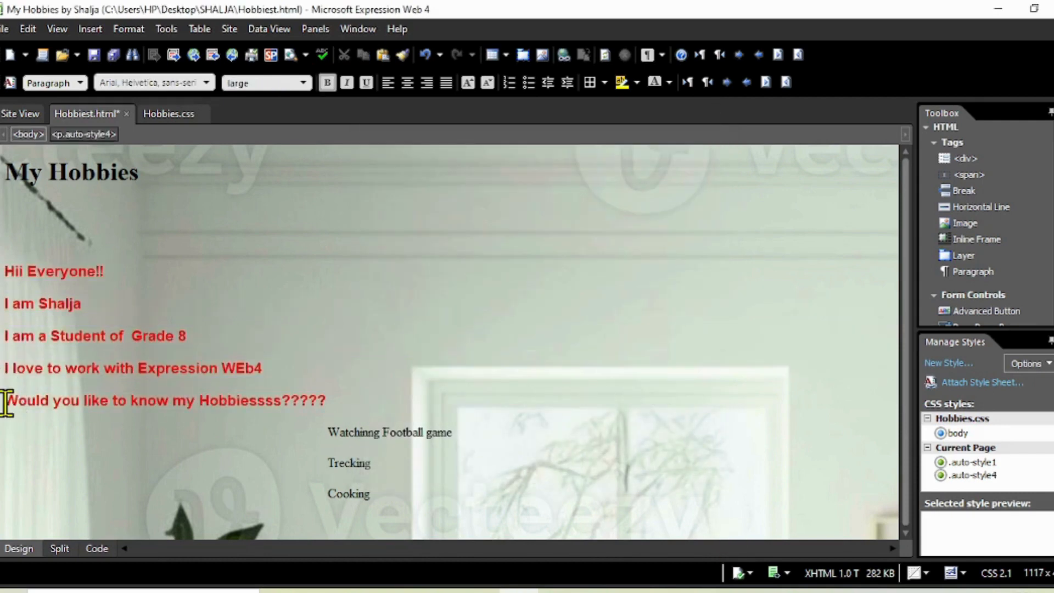
Step: Indent the line "Would you like to know my Hobbiessss?????" by twelve levels
key(Tab)
key(Tab)
key(Tab)
key(Tab)
key(Tab)
key(Tab)
key(Tab)
key(Tab)
key(Tab)
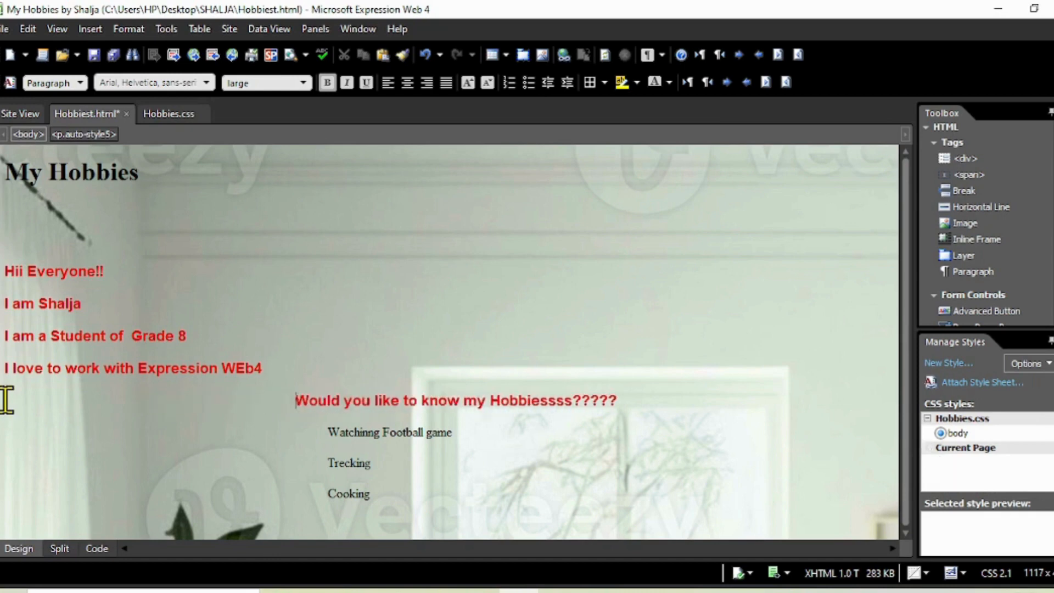
key(Tab)
key(Tab)
key(Tab)
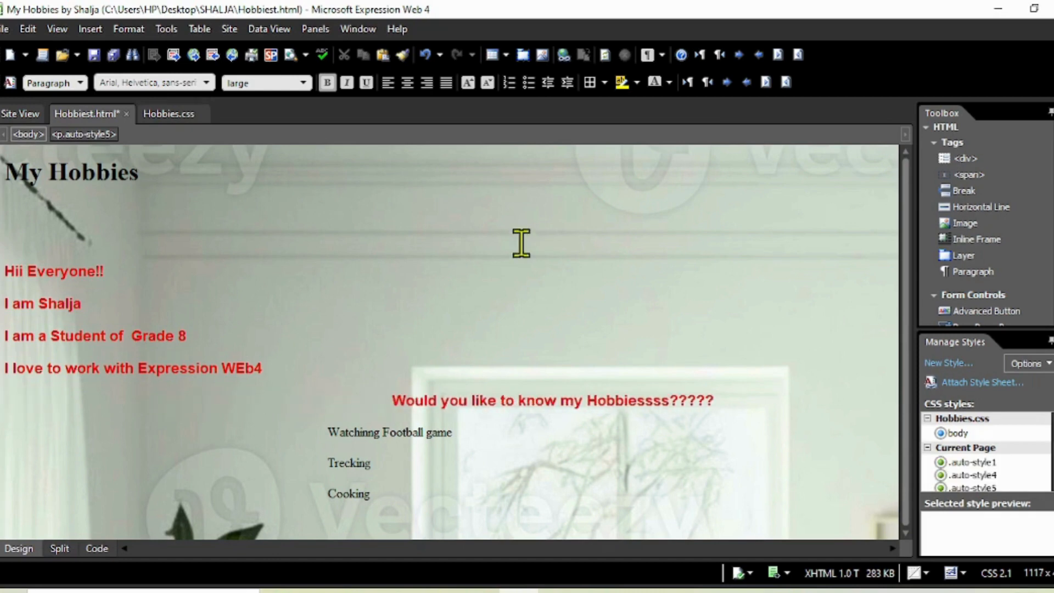
Step: Save the page, reload it in the browser to check the layout, and return to Expression Web
click(93, 54)
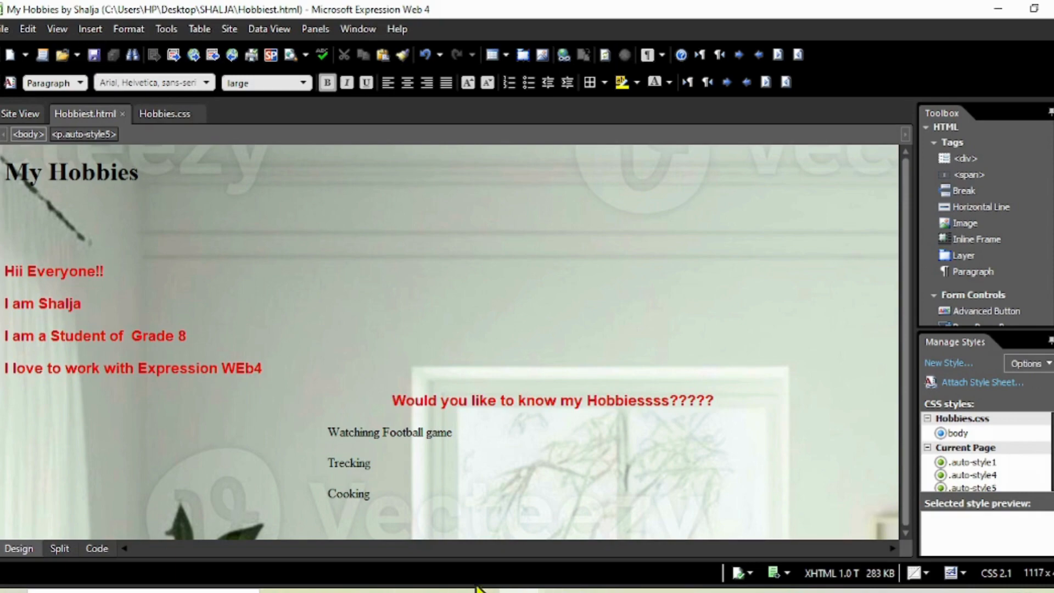
click(480, 592)
click(66, 52)
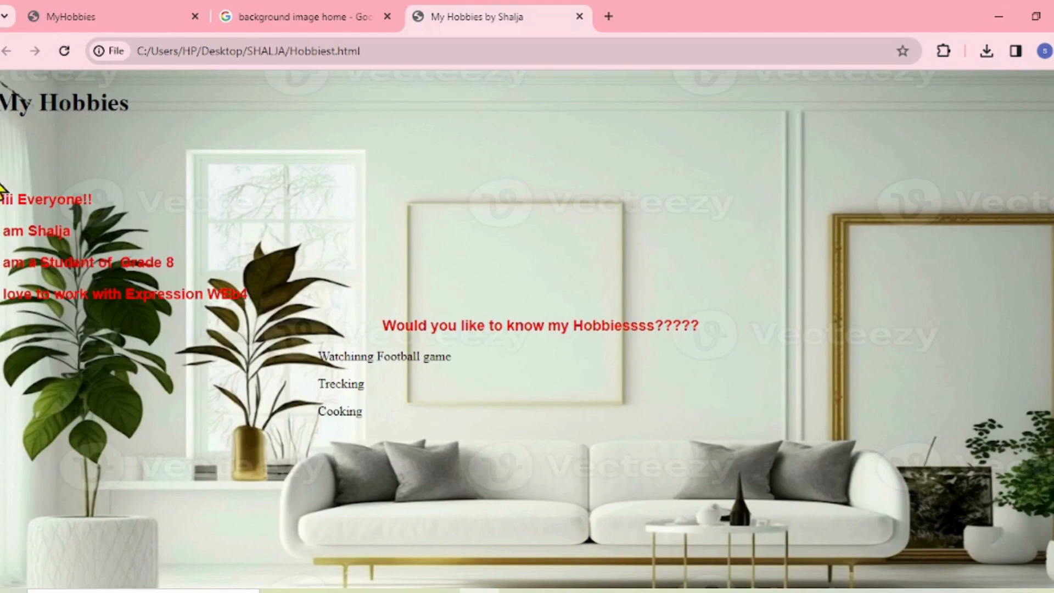
click(557, 592)
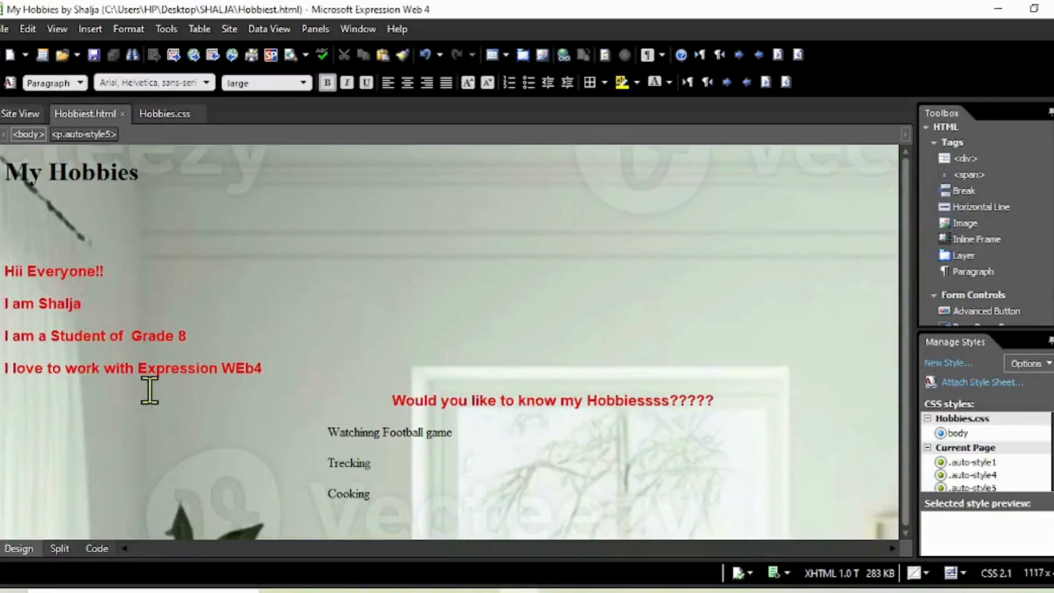
Step: Indent the four introduction lines from "Hii Everyone!!" to "I love to work with Expression WEb4" by one level
click(6, 274)
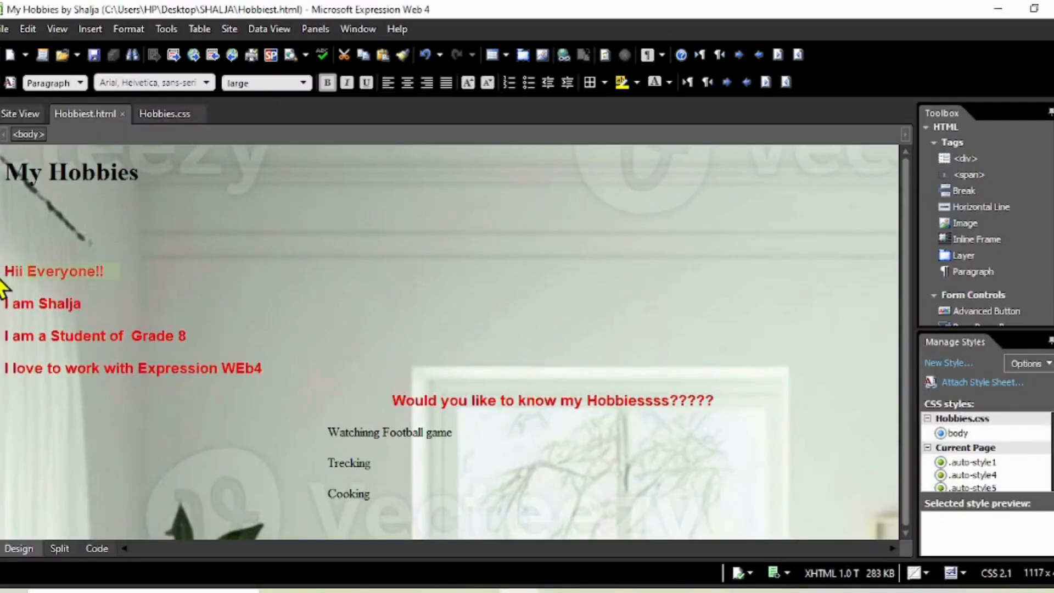
drag(7, 269, 272, 379)
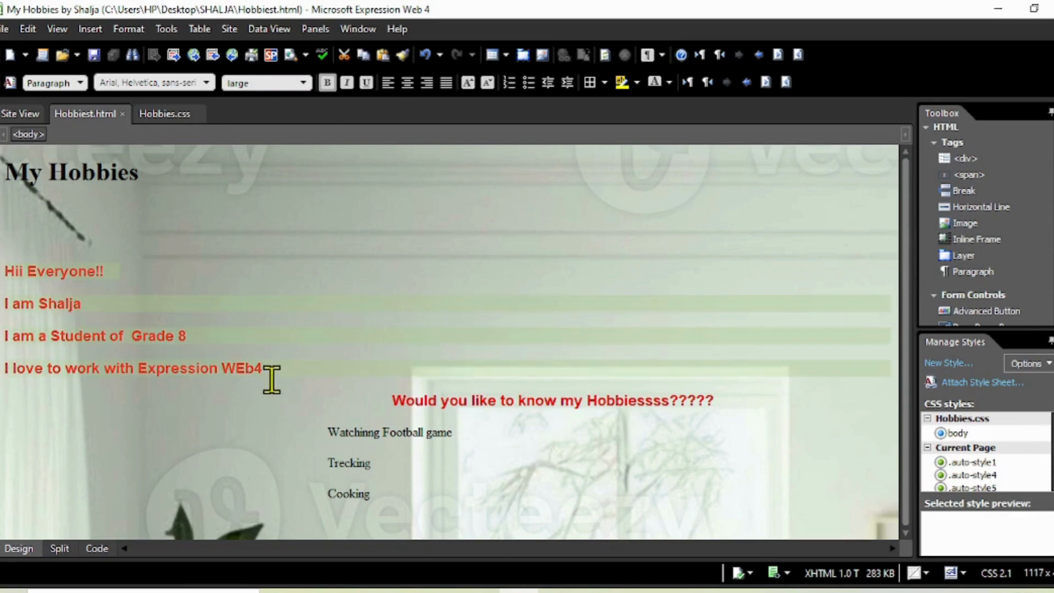
key(ctrl+m)
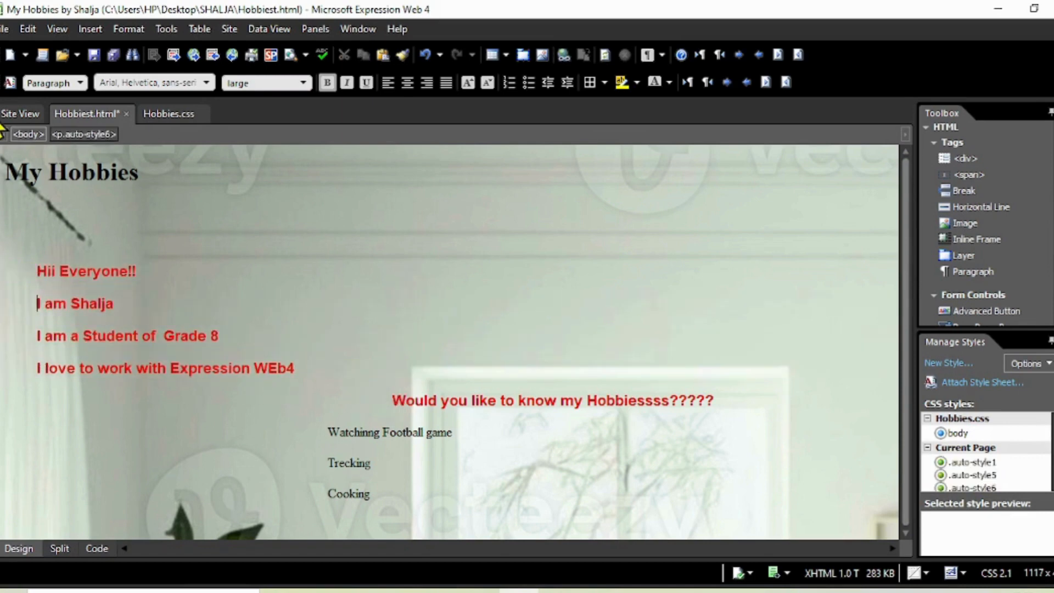
click(24, 173)
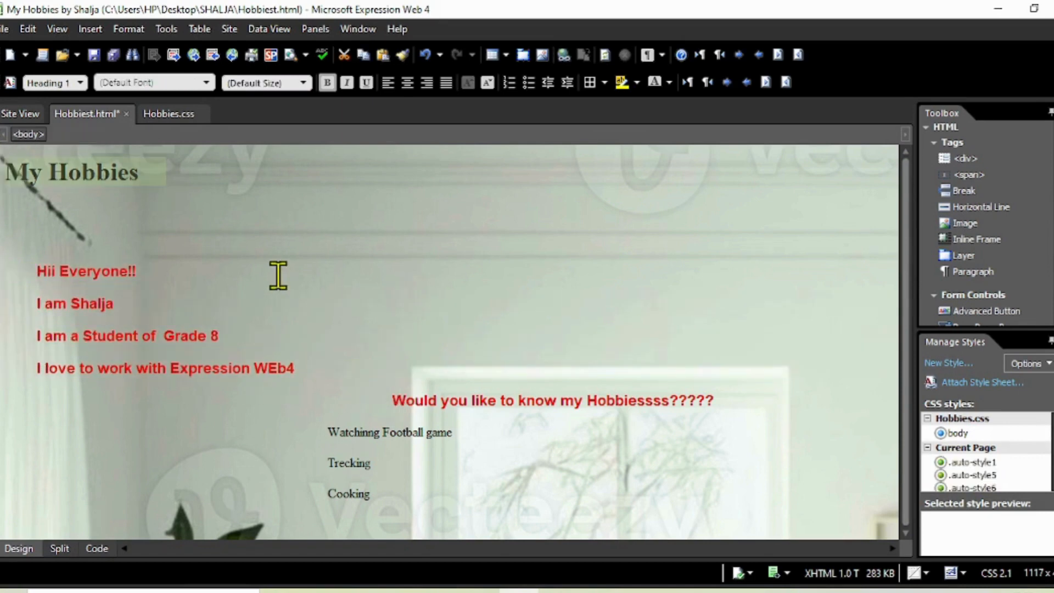
click(428, 268)
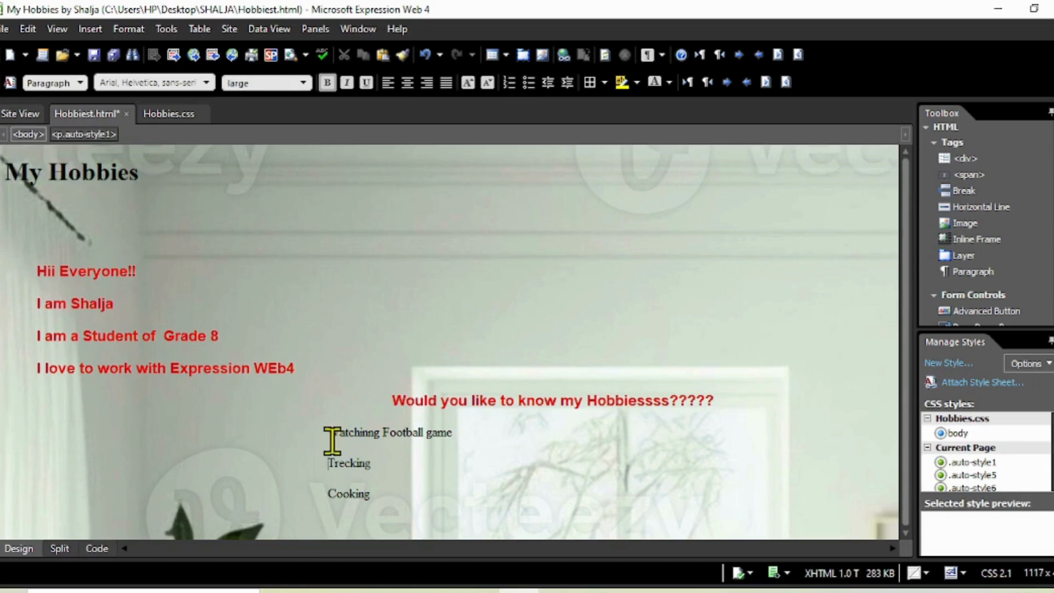
Step: Try indenting the "Trecking" and "Cooking" lines by two levels, and undo both indents
drag(332, 440, 382, 494)
key(ctrl+m)
key(ctrl+m)
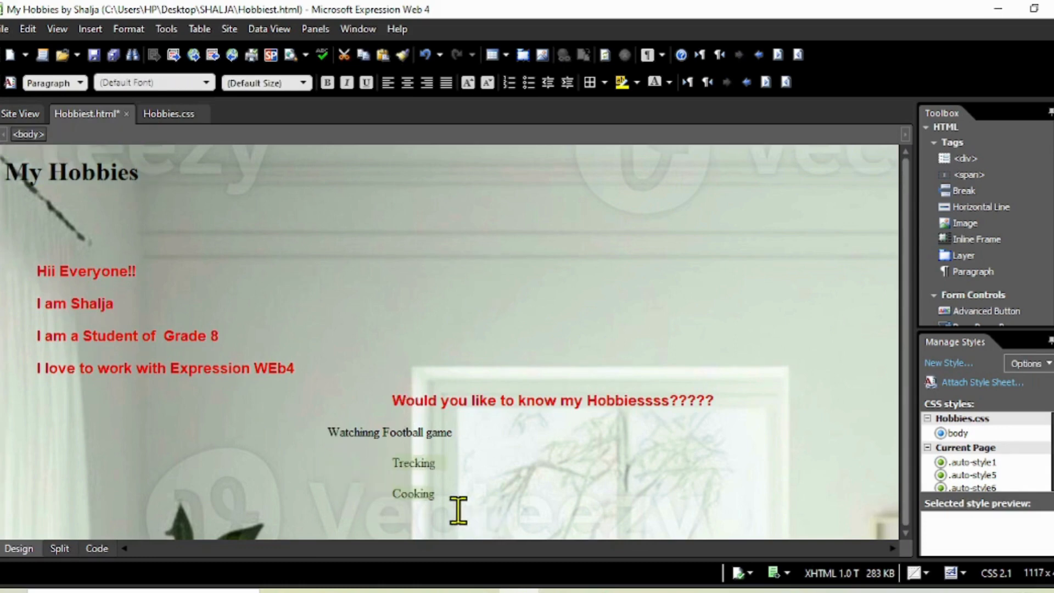
key(ctrl+z)
key(ctrl+z)
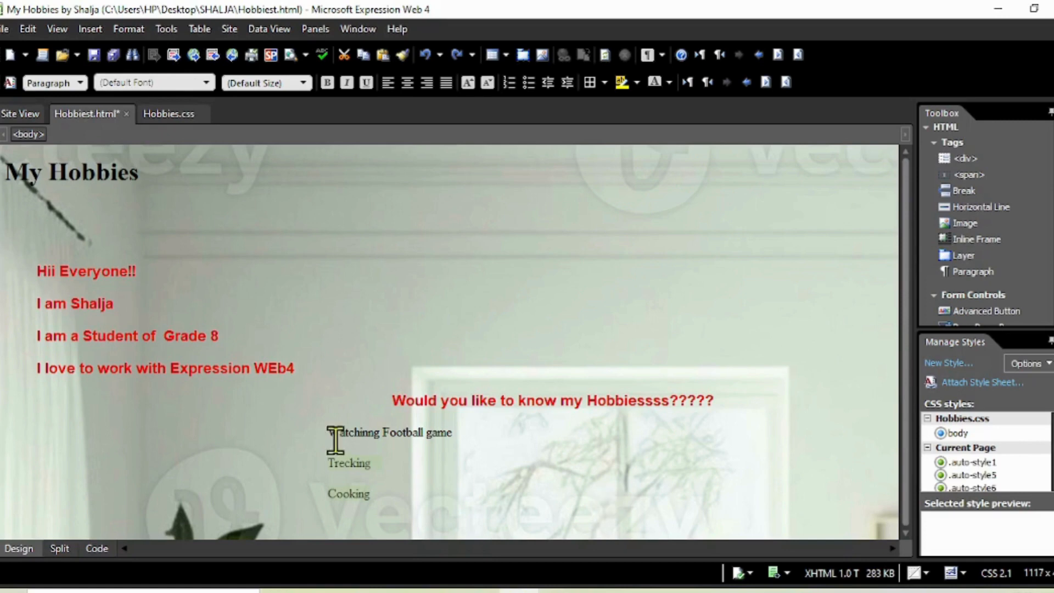
Step: Indent the three hobby lines from "Watchinng Football game" to "Cooking" by three more levels
drag(329, 427, 390, 500)
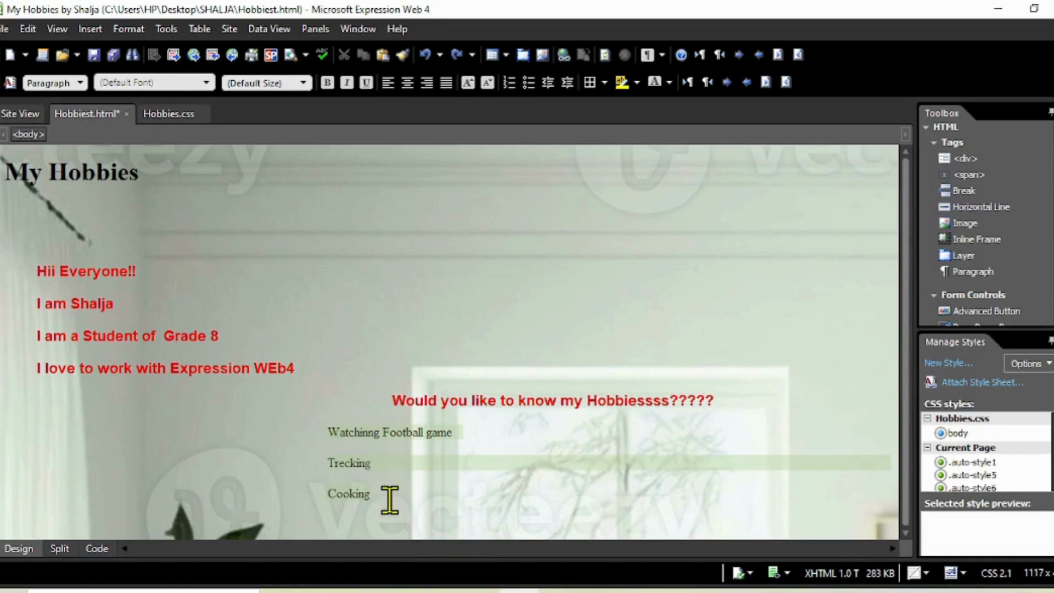
key(ctrl+m)
key(ctrl+m)
click(568, 228)
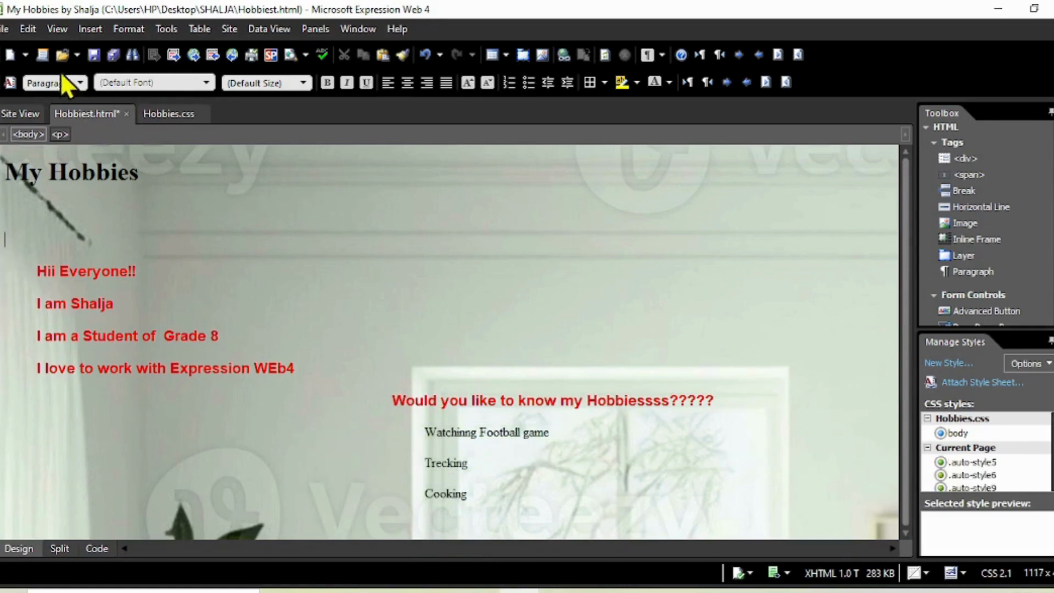
Step: Save Hobbiest.html, reload it in the browser to check the hobby lines' position, and return to Expression Web
click(94, 55)
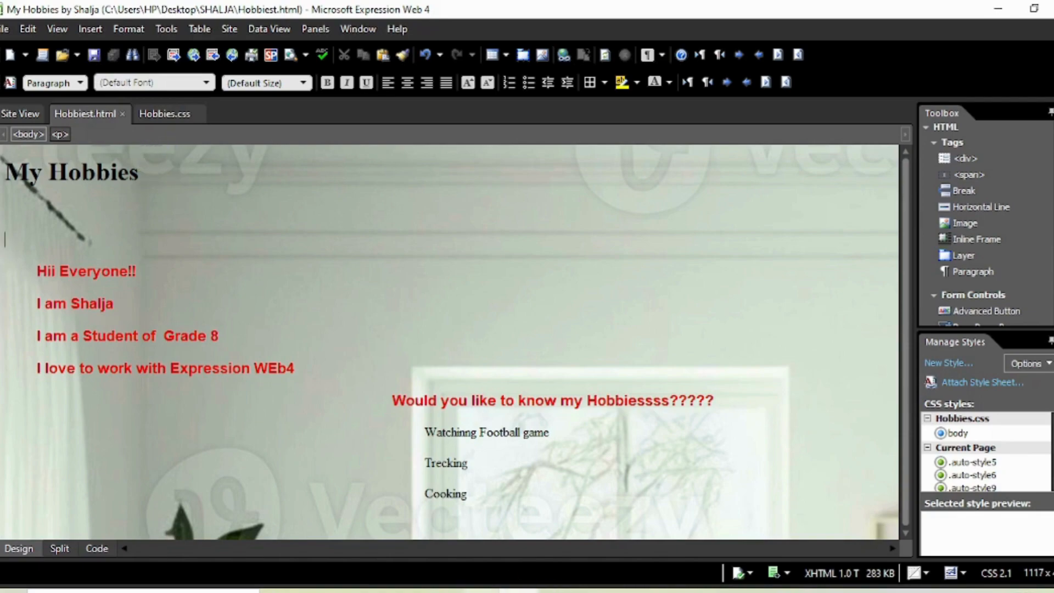
click(479, 591)
click(64, 56)
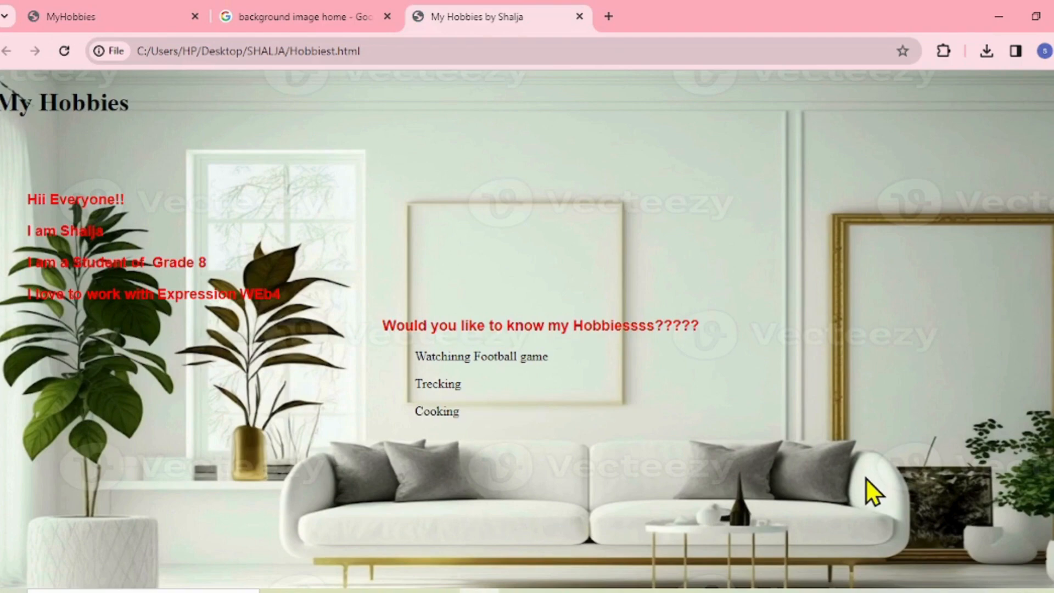
click(516, 591)
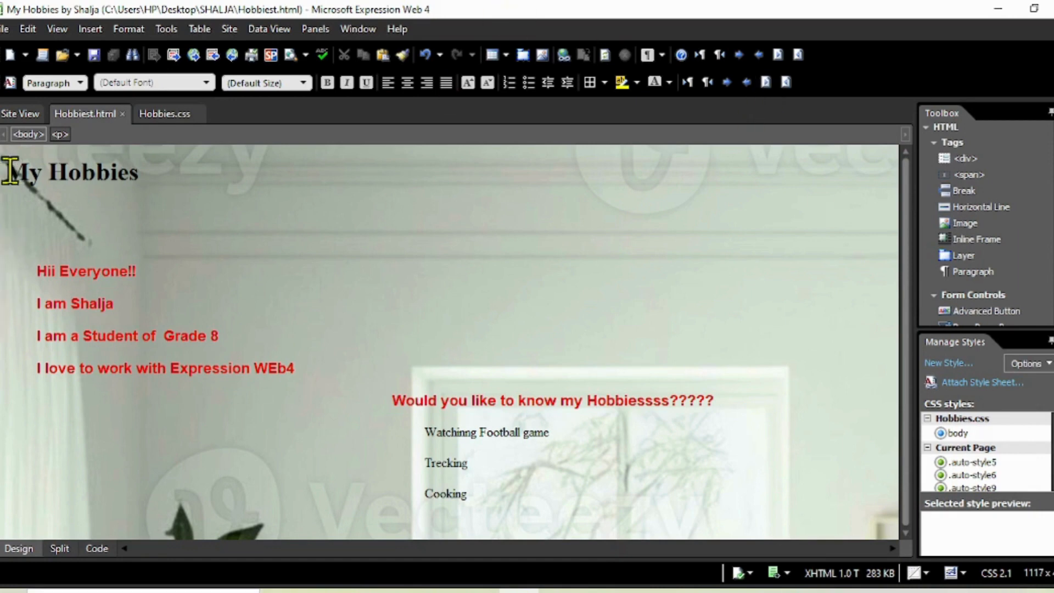
Step: Switch to the PowerPoint presentation and review the instructions on slides 11 to 13
drag(10, 171, 219, 207)
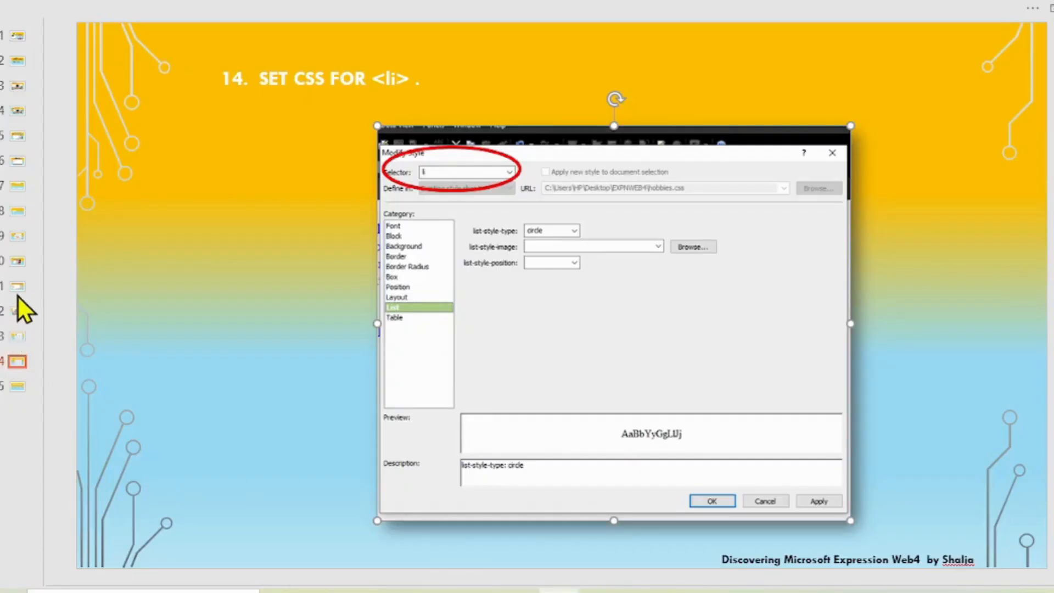
click(17, 286)
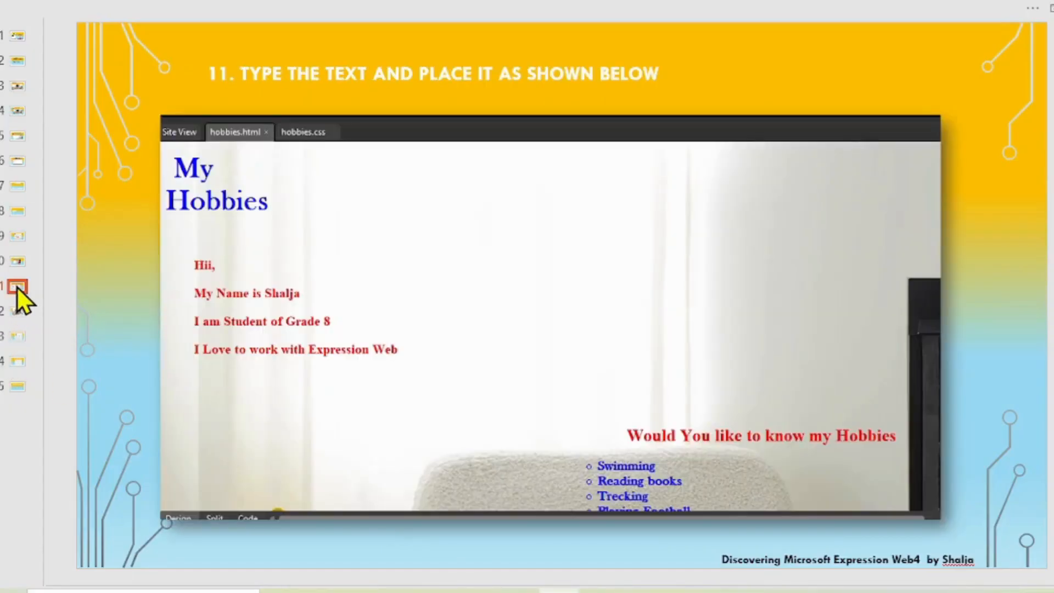
click(18, 318)
click(17, 339)
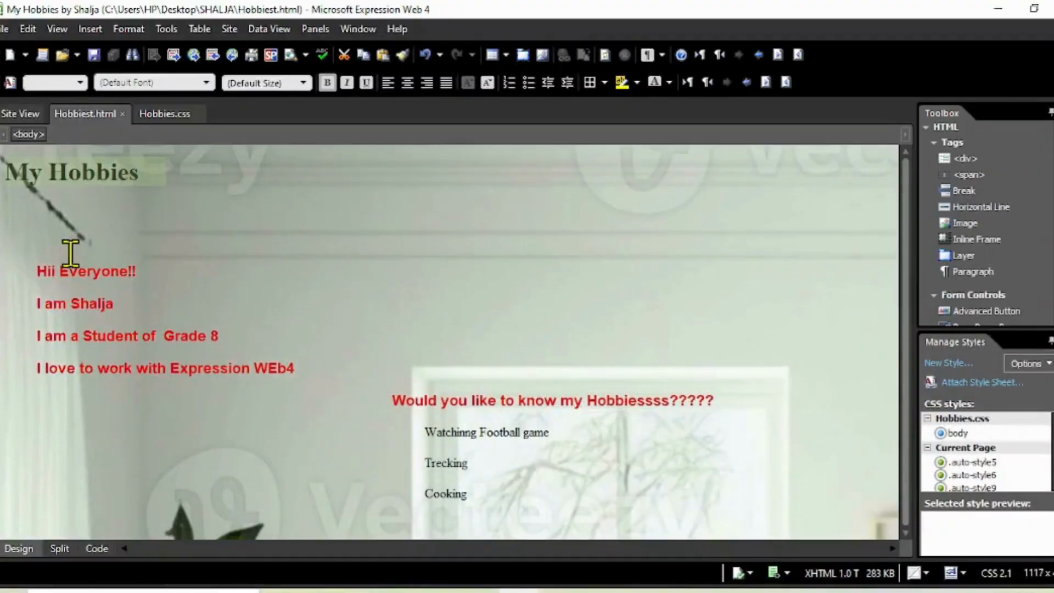
Step: In Hobbies.css, start a new style below the body rule with the selector h1
click(184, 217)
click(197, 117)
click(61, 250)
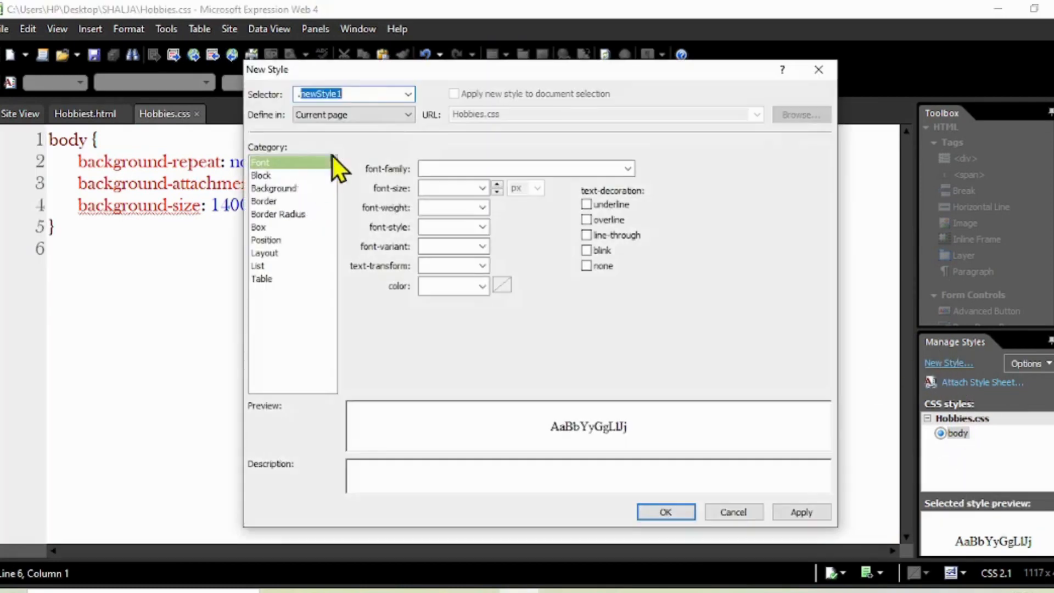
text(h1)
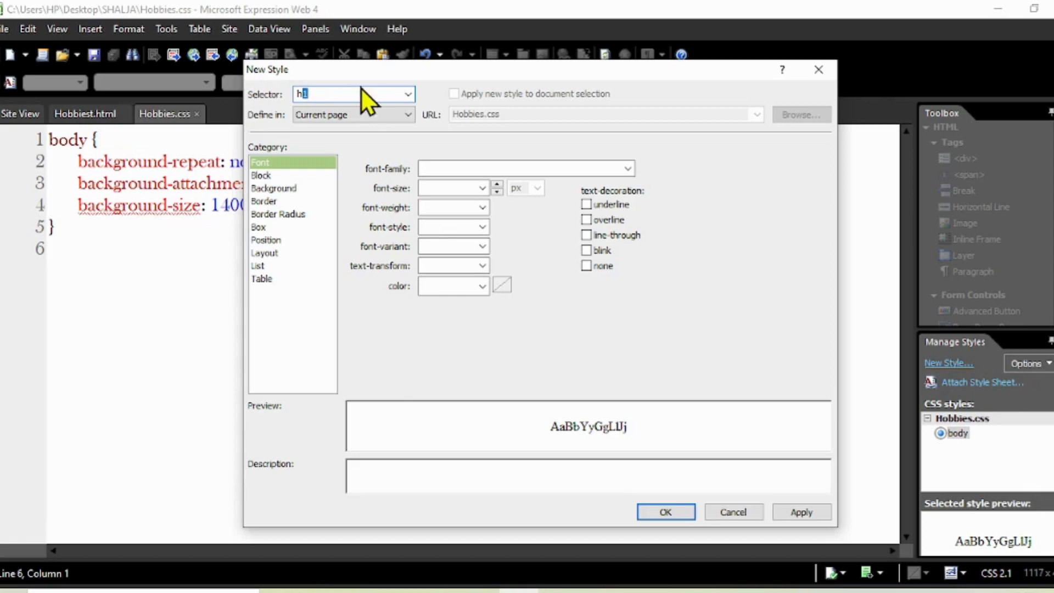
Step: Set the h1 style's font family to Baskerville Old Face and its font size to xx-large
click(285, 176)
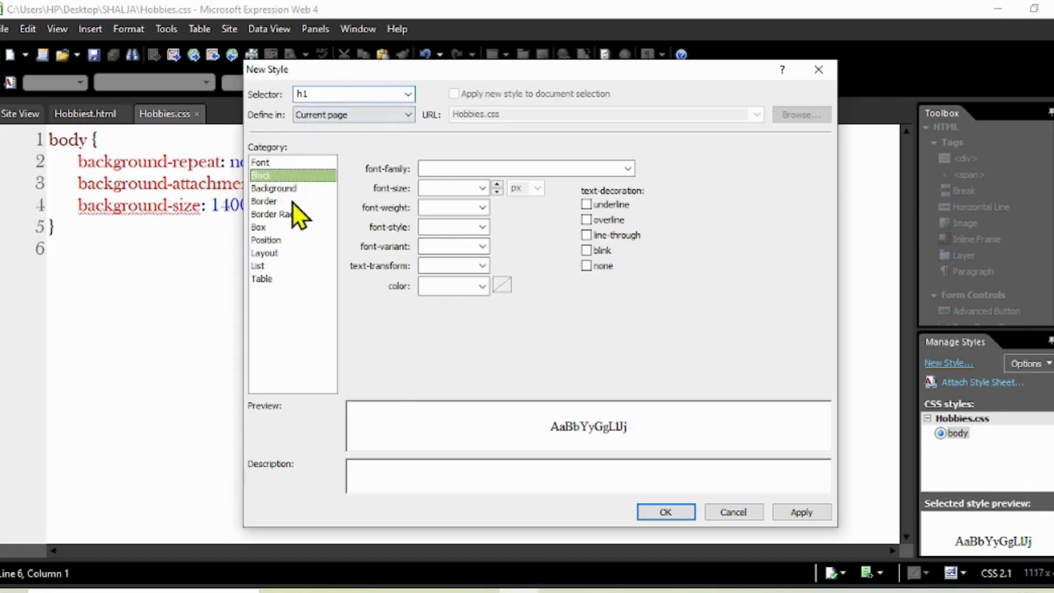
click(295, 224)
click(283, 164)
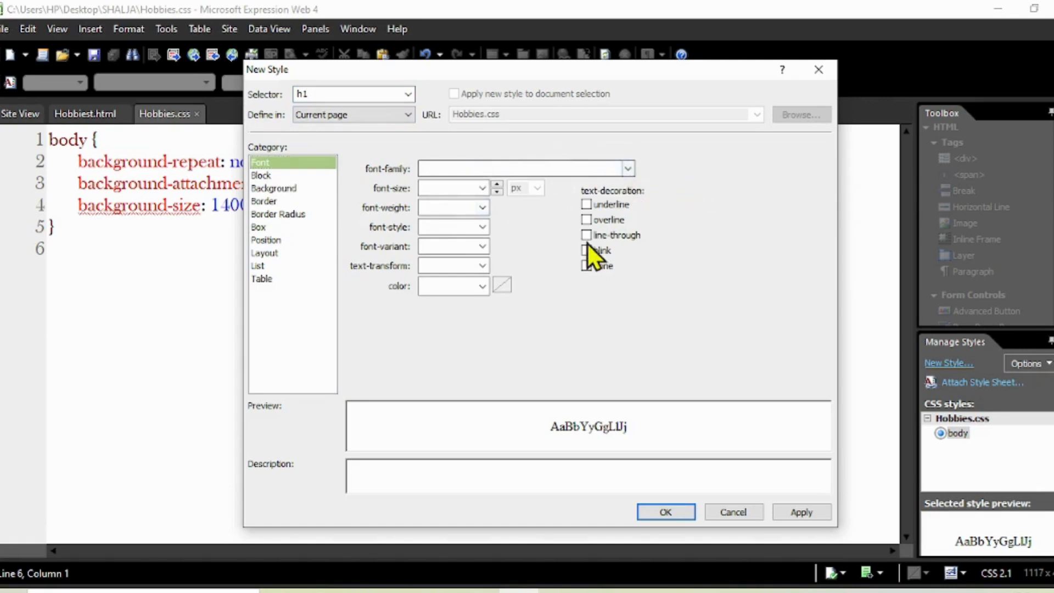
click(628, 169)
scroll(552, 367, down, 12)
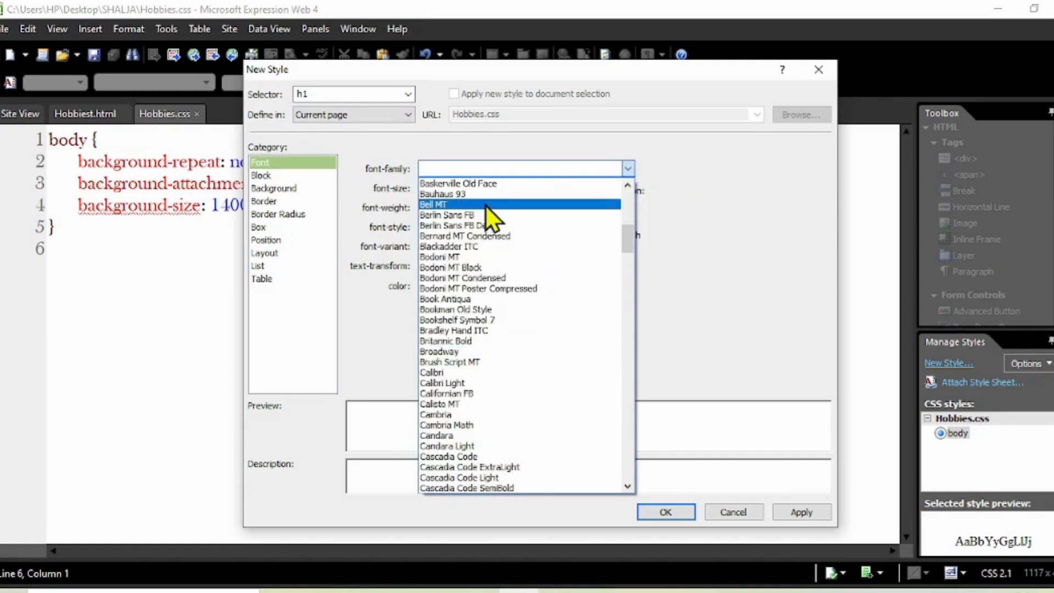
scroll(483, 220, down, 8)
scroll(571, 319, up, 7)
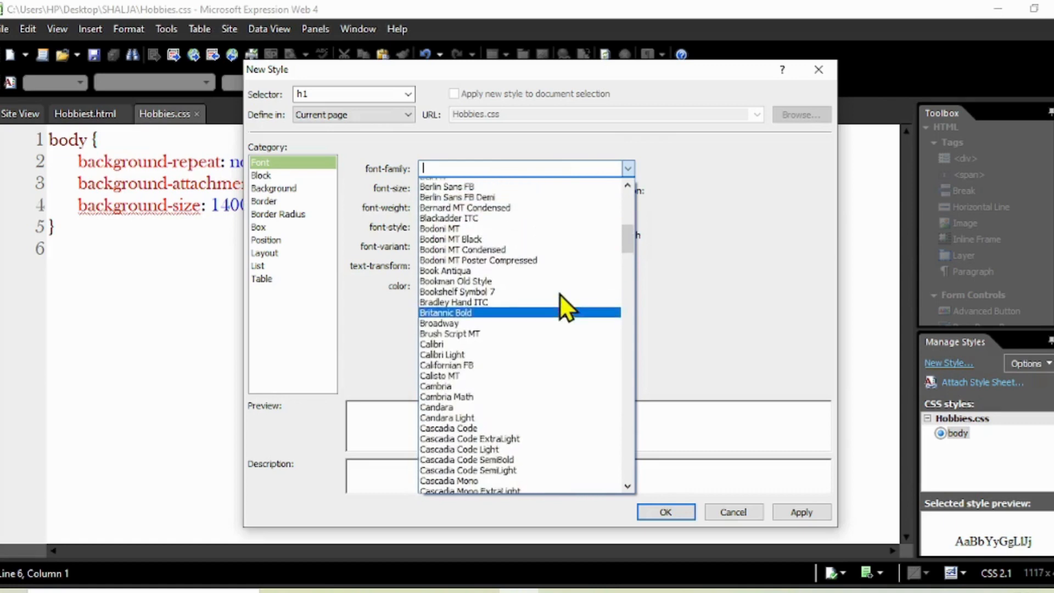
scroll(560, 306, up, 6)
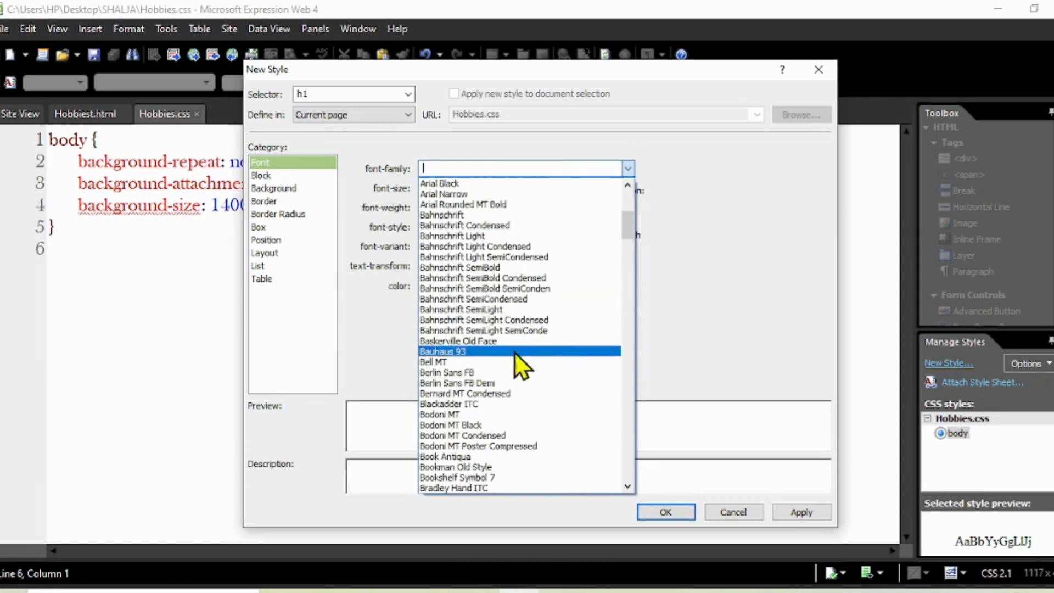
click(502, 340)
click(481, 188)
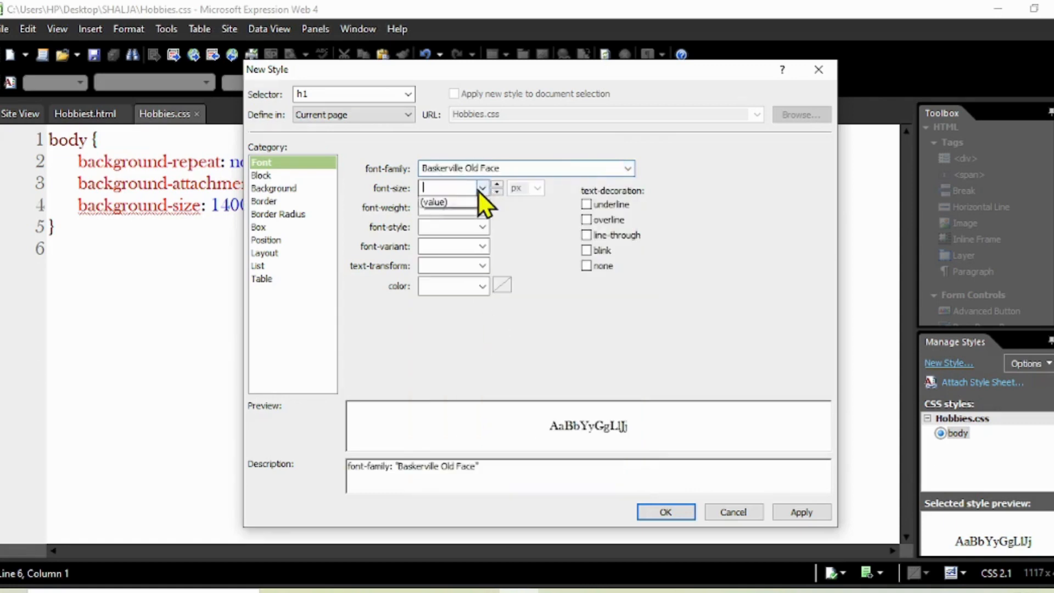
click(463, 267)
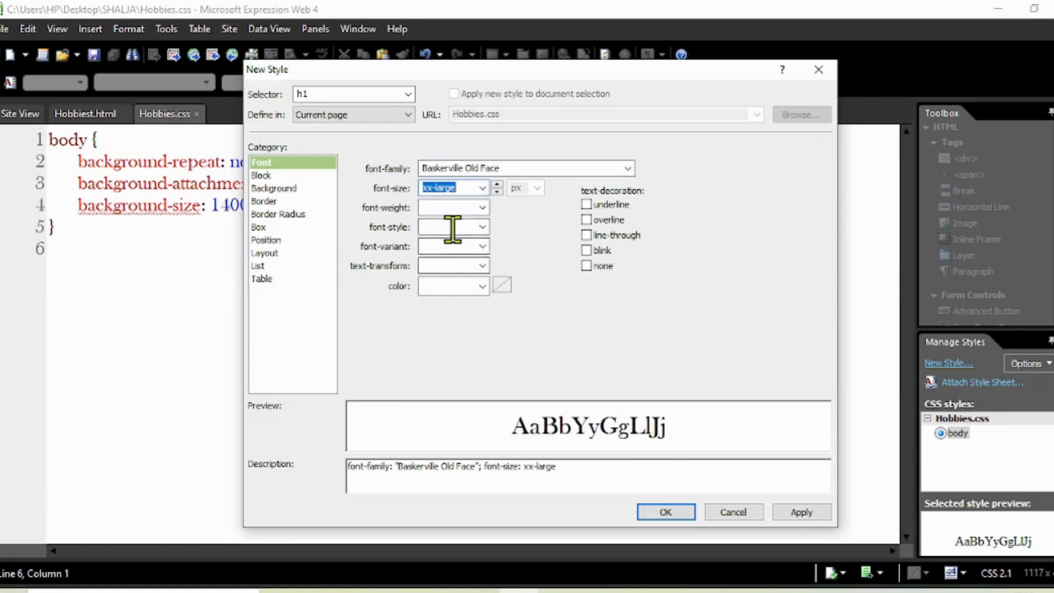
Step: Set the h1 style's font color to dark blue #000099
click(497, 289)
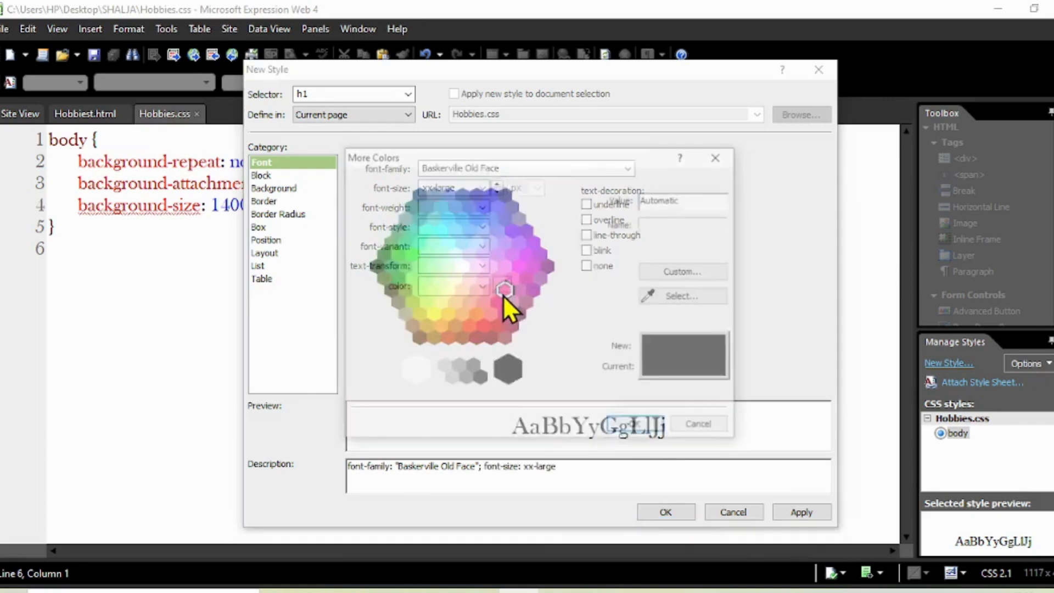
click(482, 327)
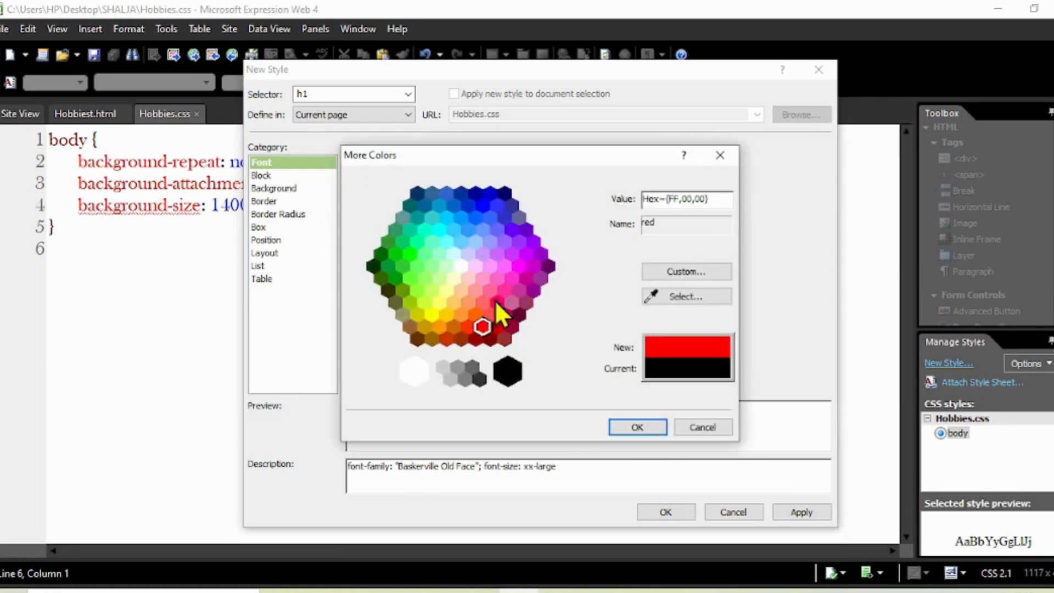
click(489, 206)
click(476, 194)
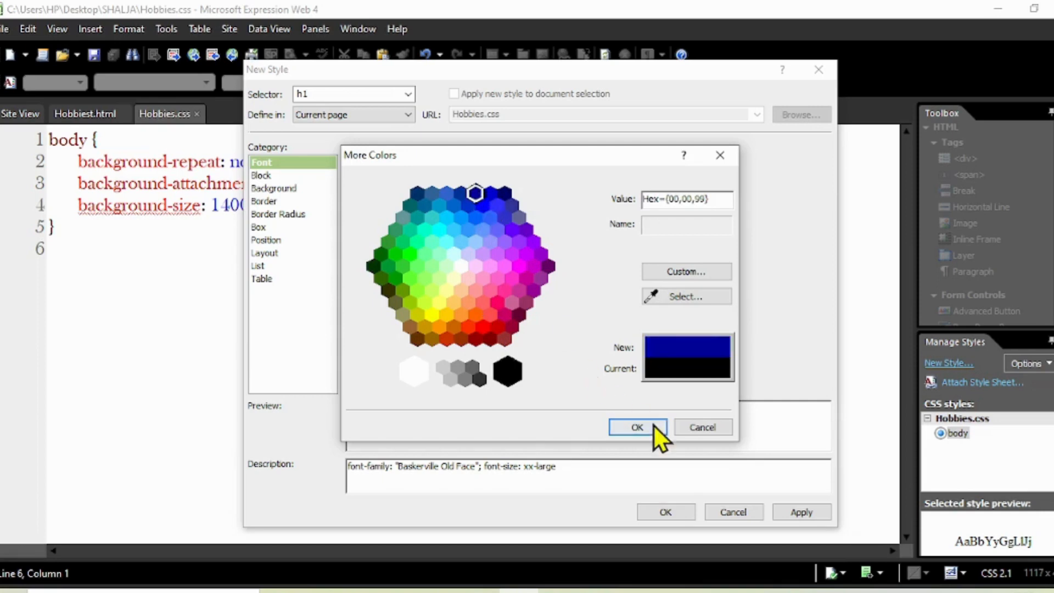
click(638, 427)
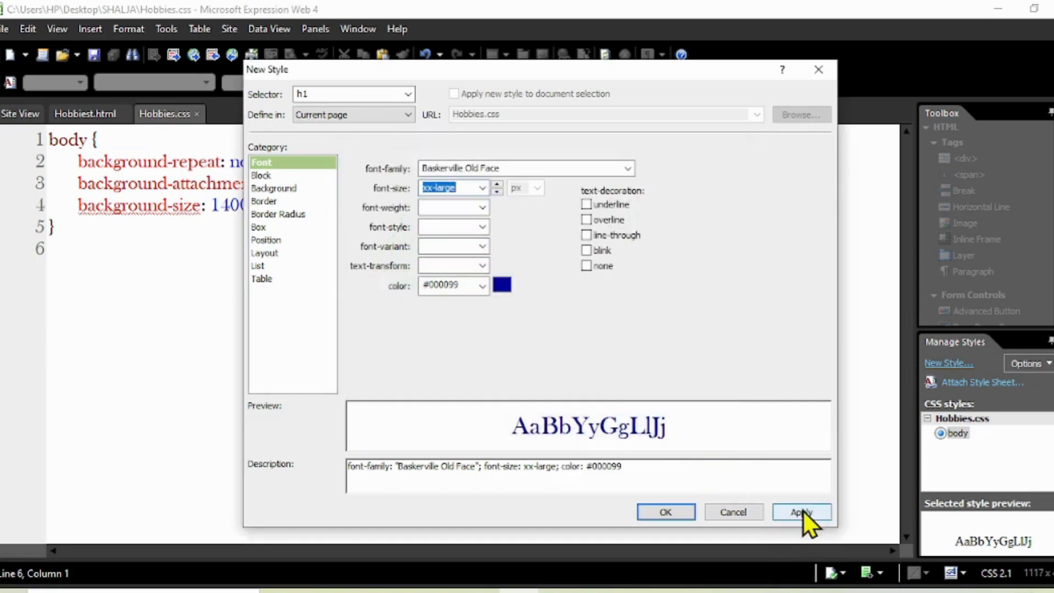
Step: Set the h1 style's font weight to bold, and add the finished rule to Hobbies.css
click(482, 207)
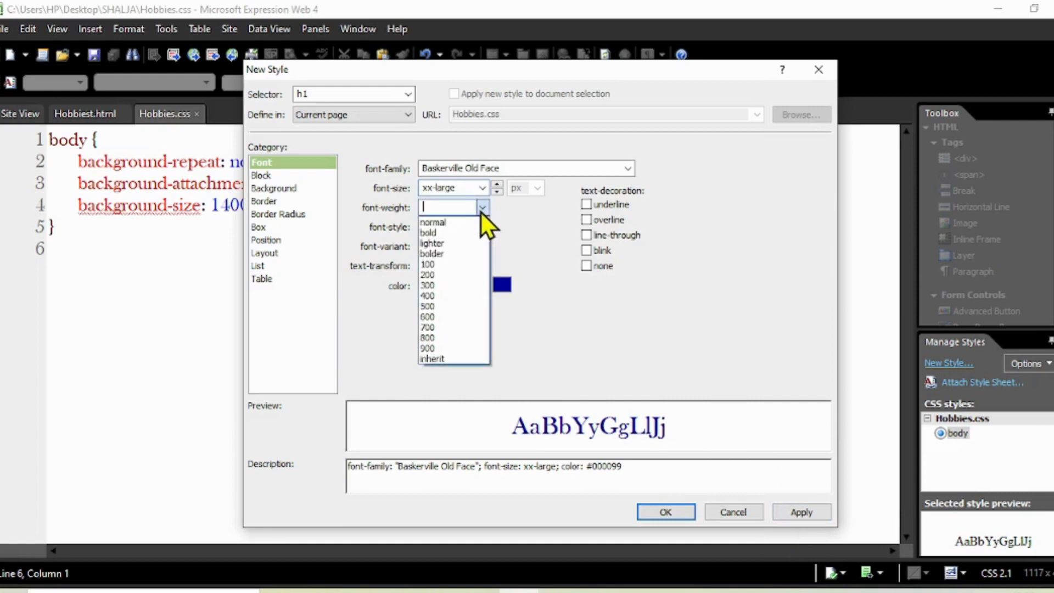
click(446, 234)
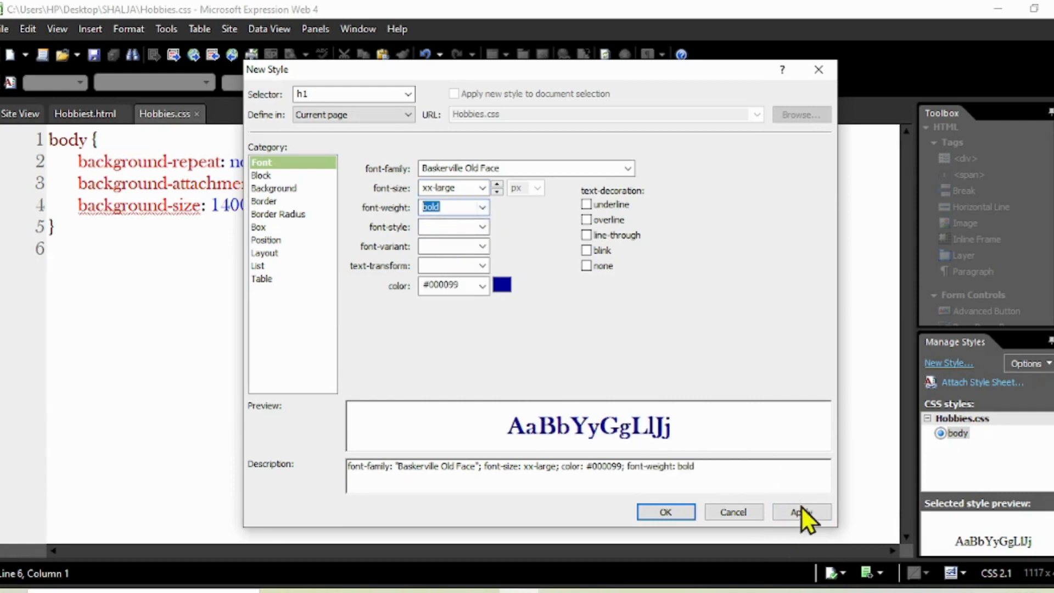
click(809, 519)
click(689, 516)
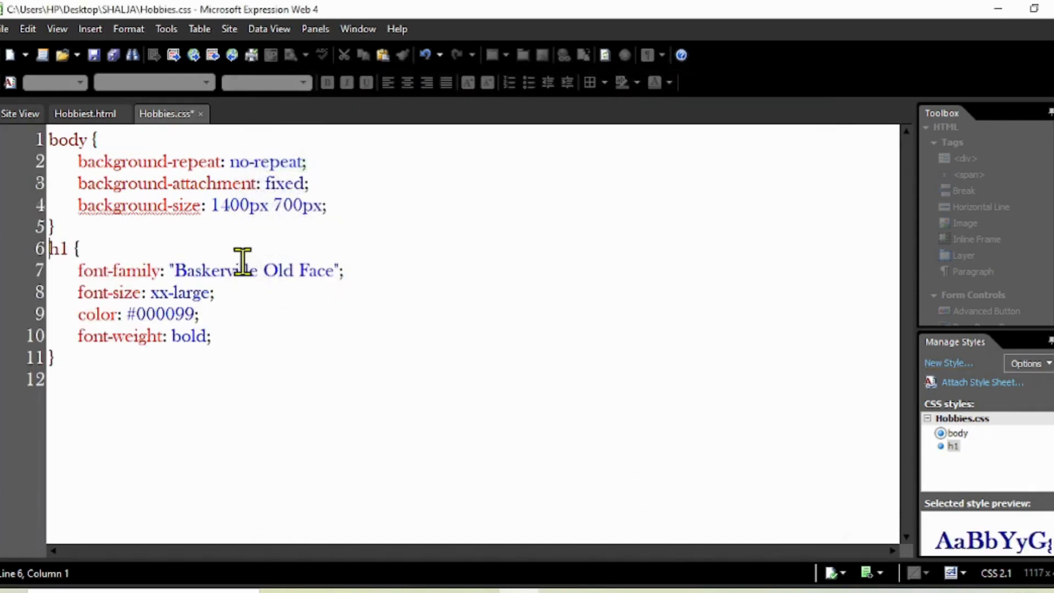
Step: Save Hobbies.css, reload the page in the browser to check the heading's style, and return to Expression Web
click(50, 391)
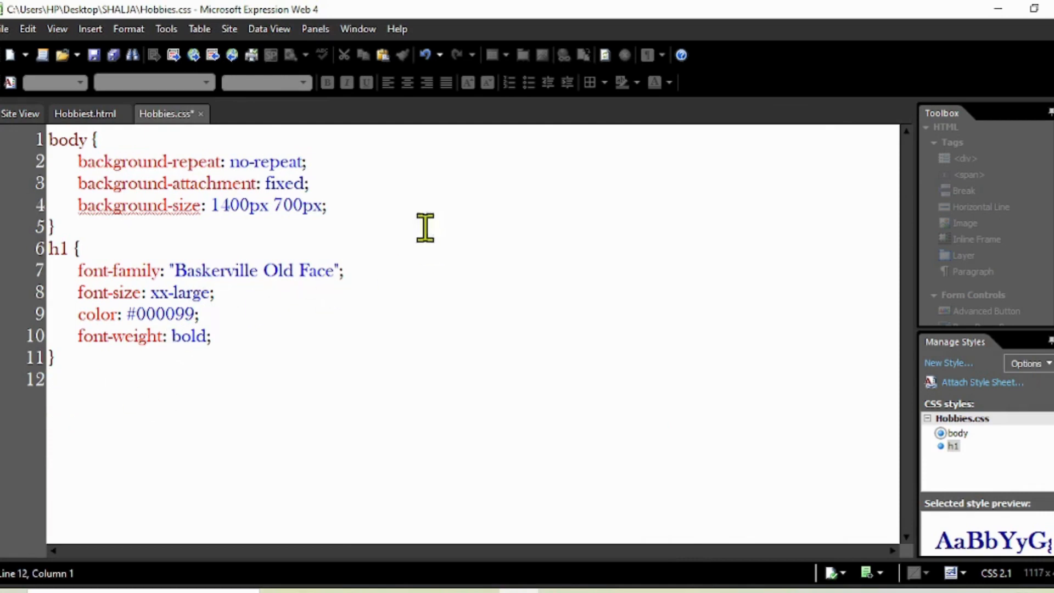
click(93, 55)
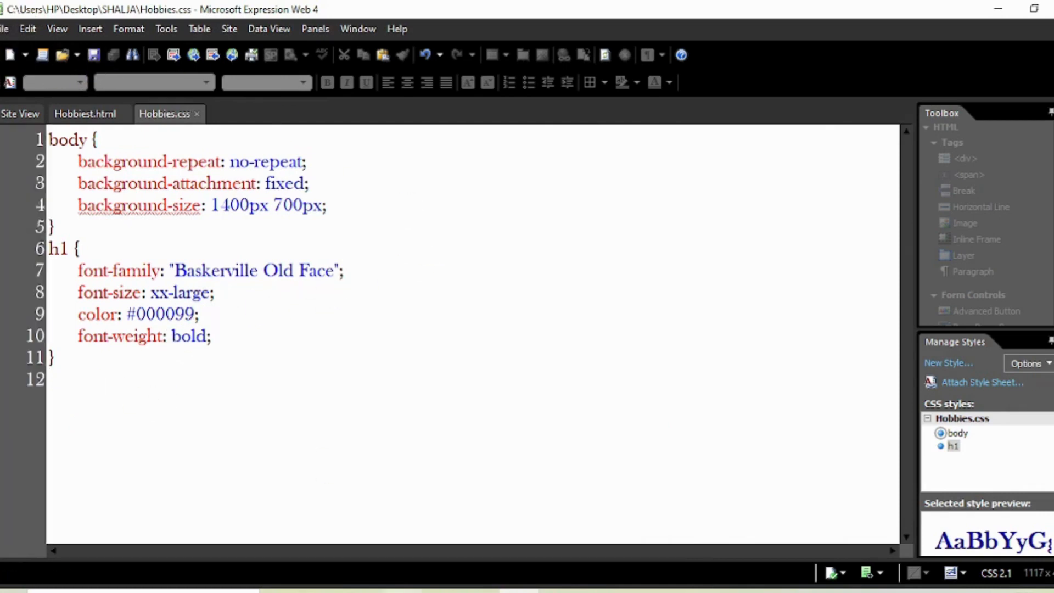
key(alt+Tab)
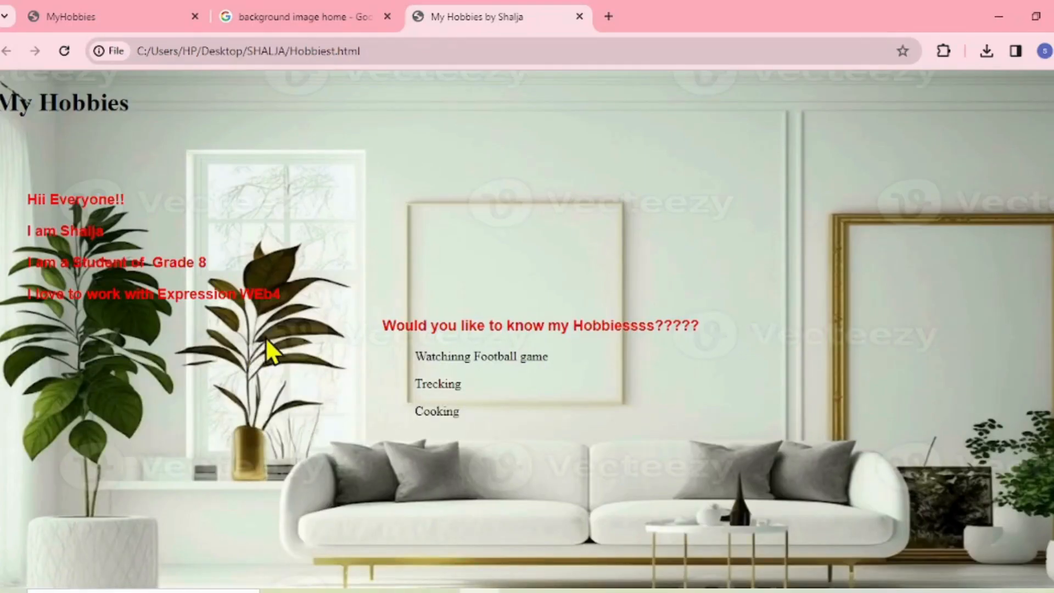
click(67, 48)
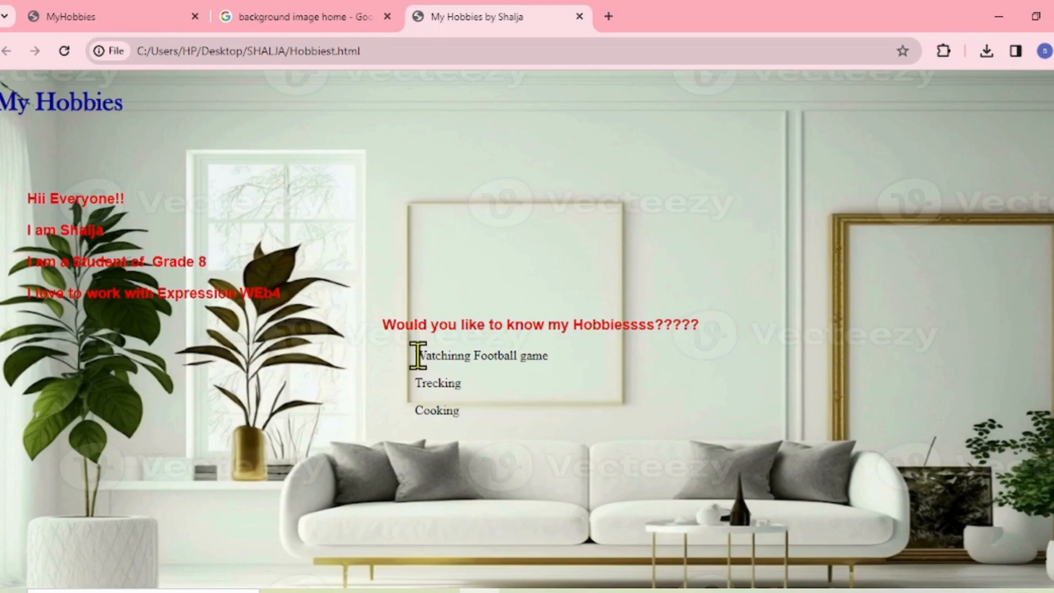
click(519, 591)
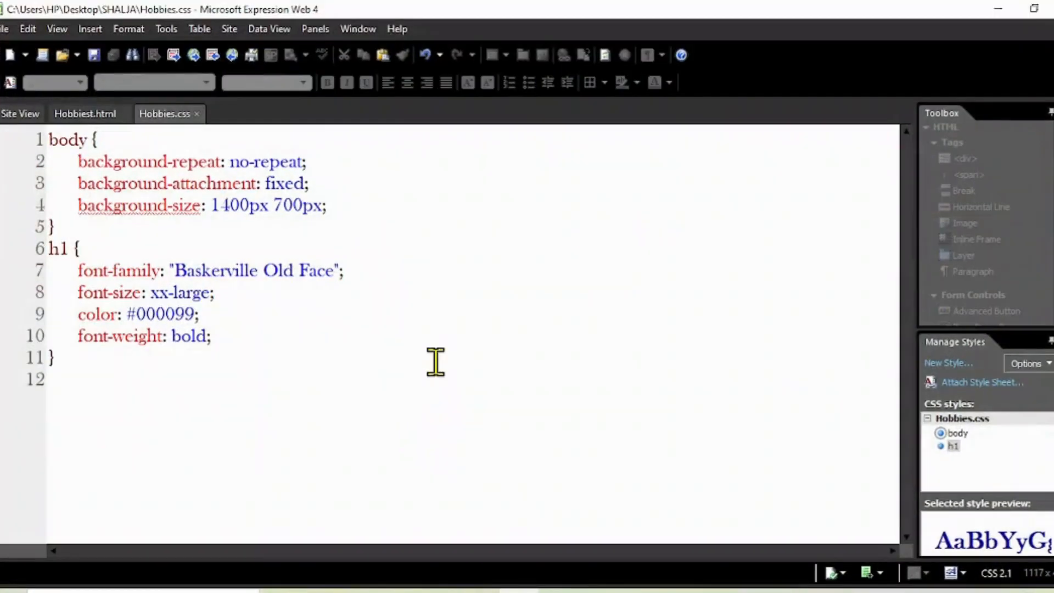
Step: Examine the three hobby paragraphs of Hobbiest.html in the page's HTML code
click(85, 114)
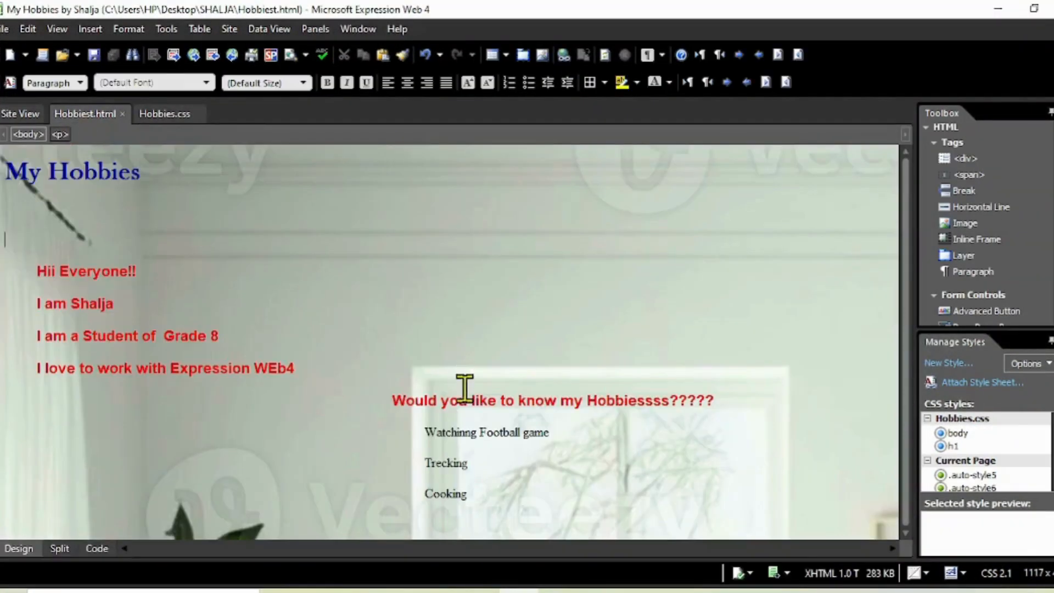
click(427, 432)
drag(427, 432, 462, 483)
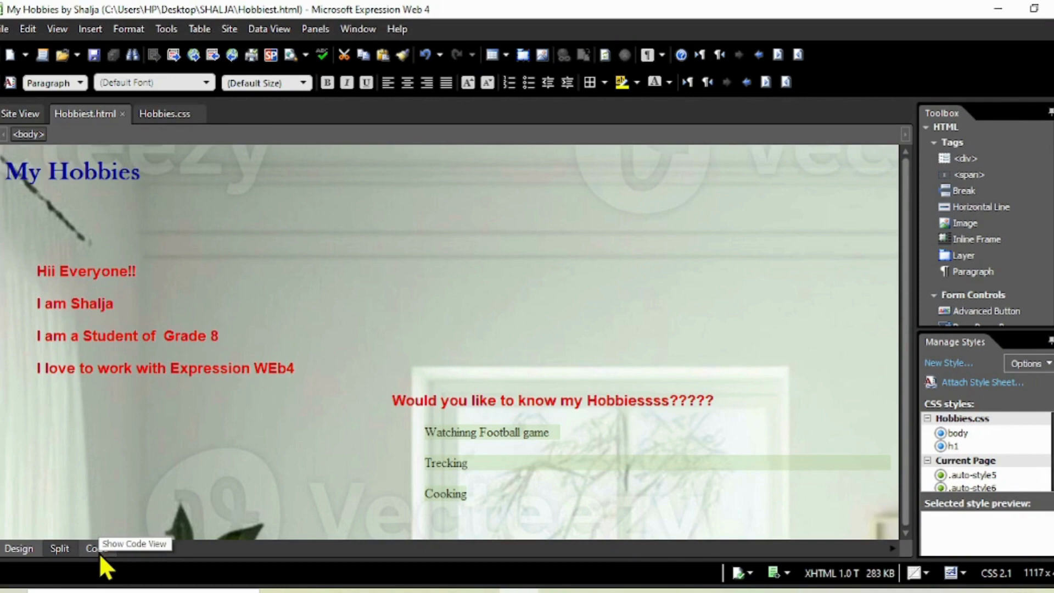
click(97, 549)
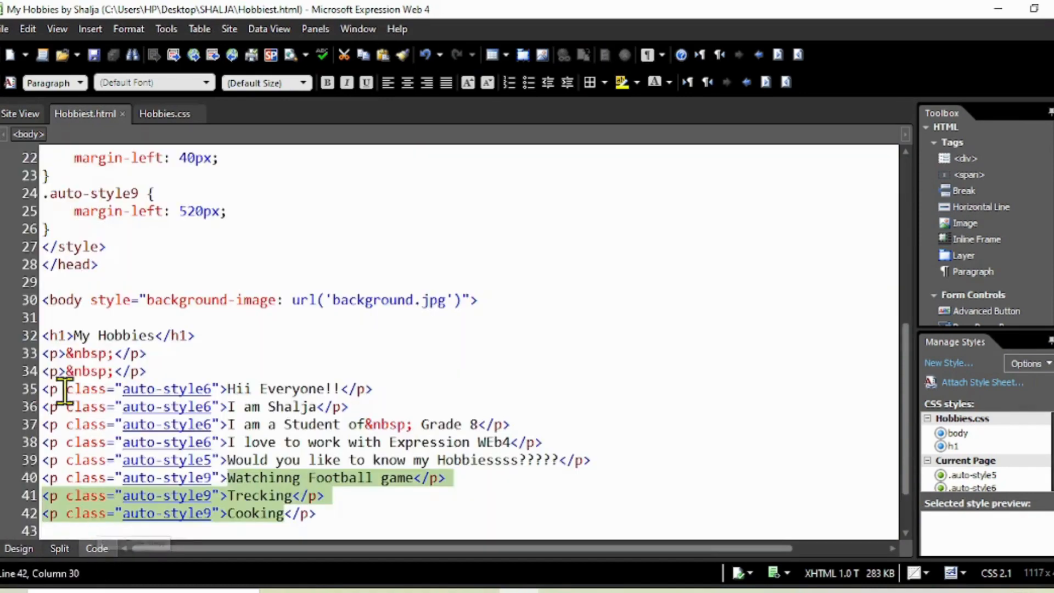
scroll(535, 326, down, 2)
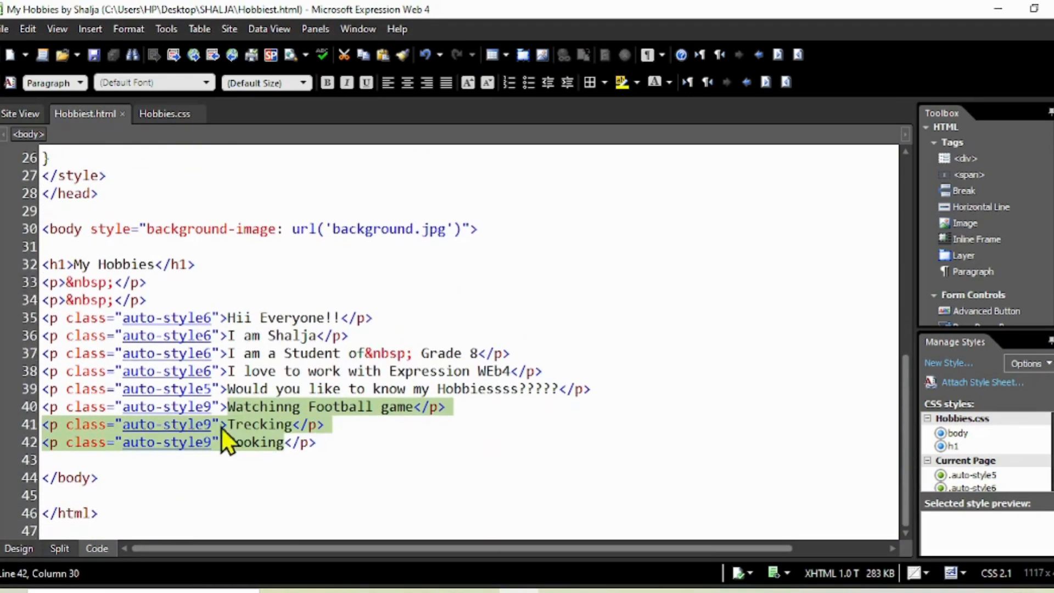
click(229, 407)
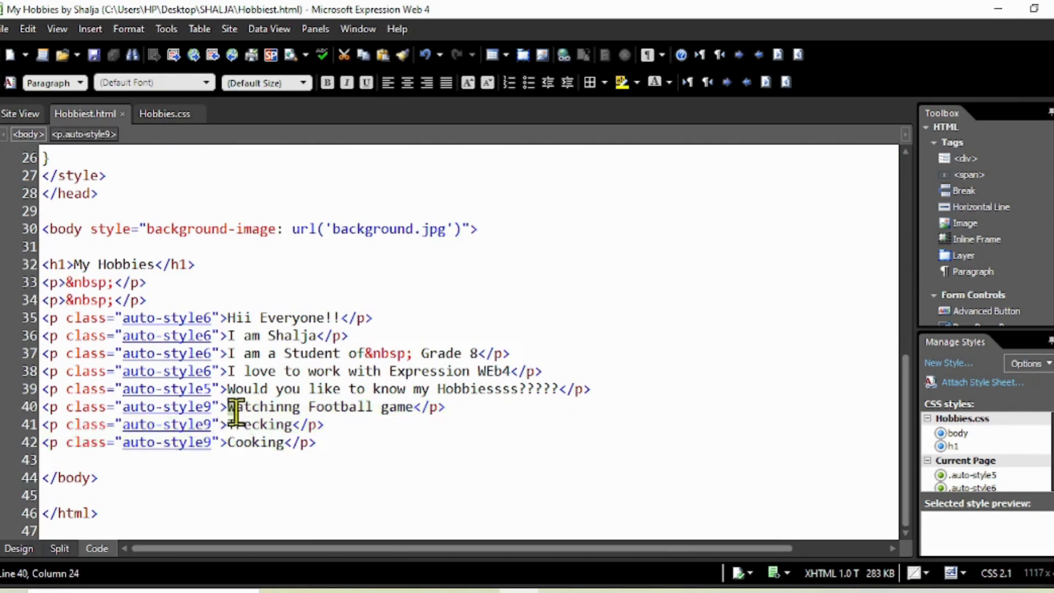
drag(230, 407, 285, 442)
click(432, 487)
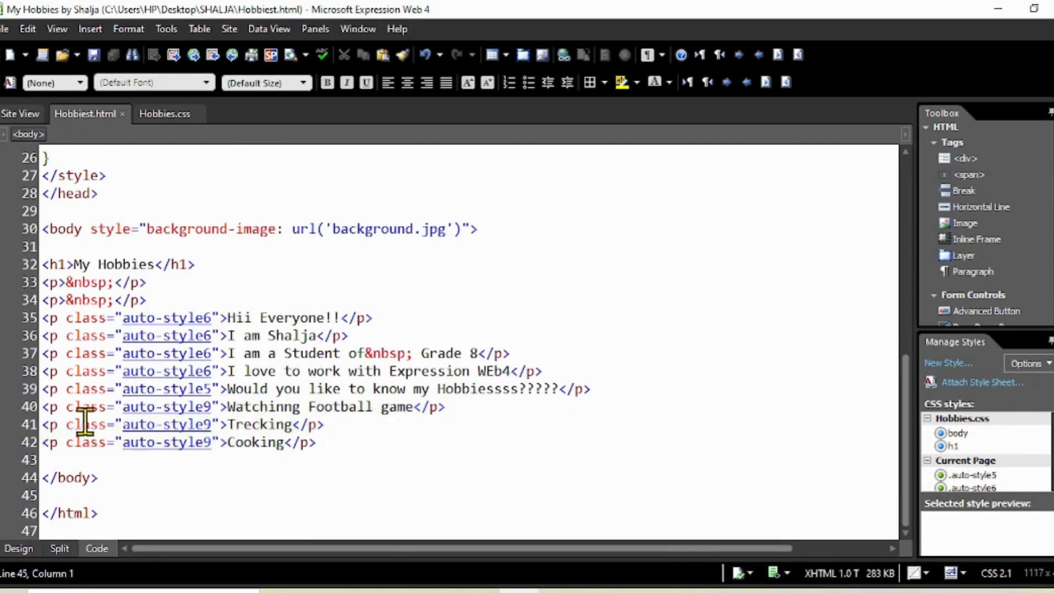
Step: Replace the football paragraph's opening tag with <ul> and insert an <li></li> pair at the start of the following line
click(48, 409)
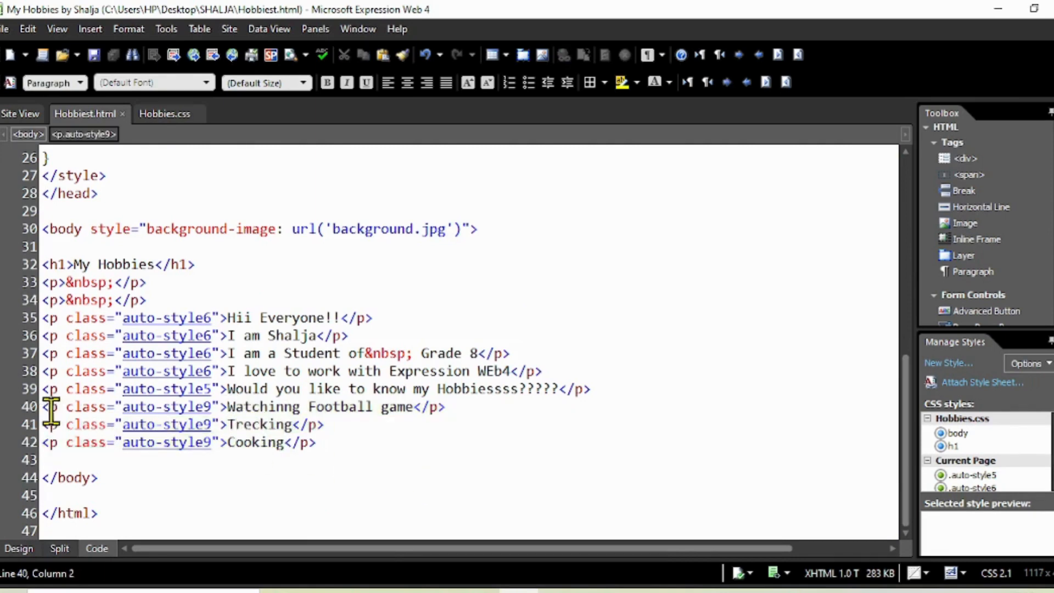
drag(48, 406, 221, 407)
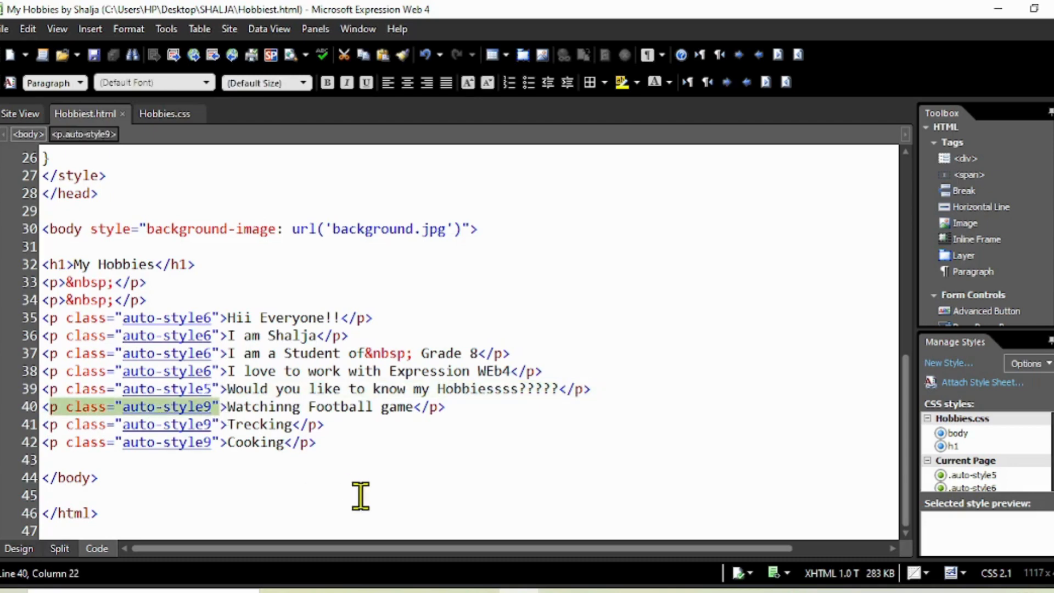
text(ul)
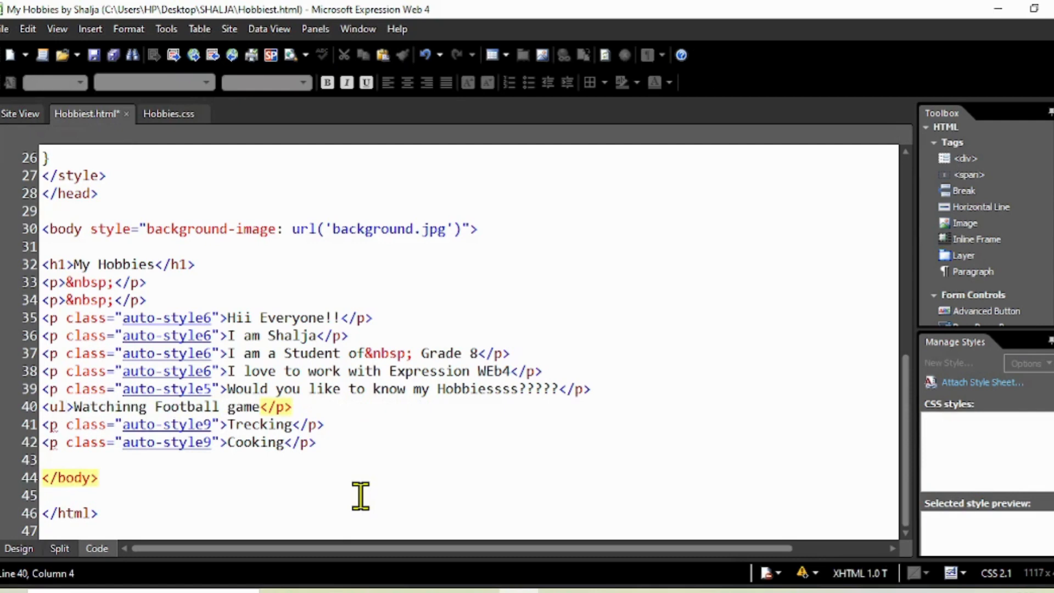
click(75, 407)
key(Return)
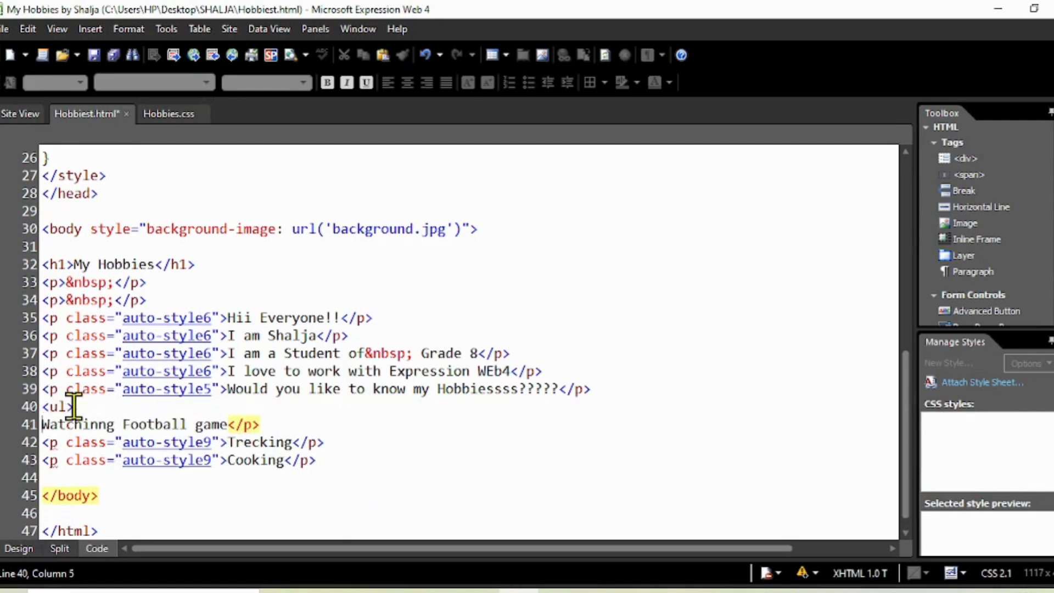
text(<)
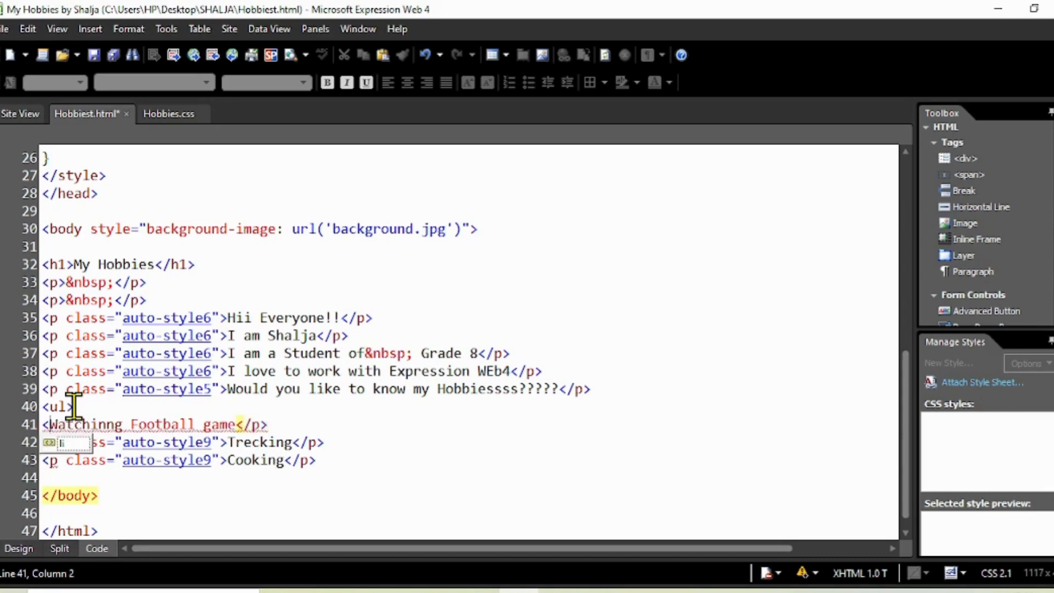
text(li)
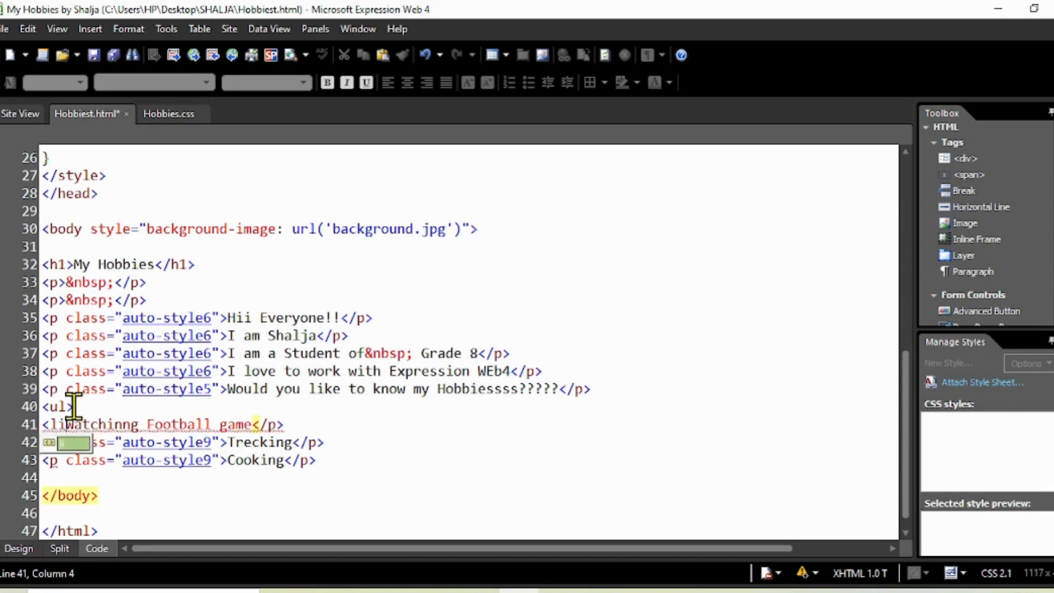
text(></li>)
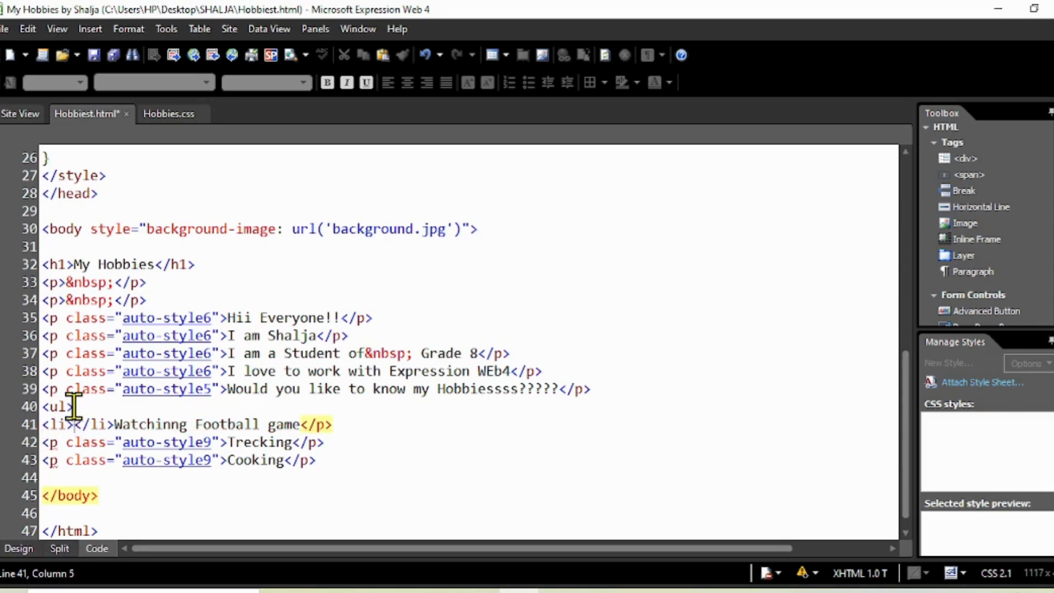
Step: Move the text "Watchinng Football game" between the <li> tags and remove the leftover </p> from its line
drag(115, 424, 295, 431)
key(ctrl+x)
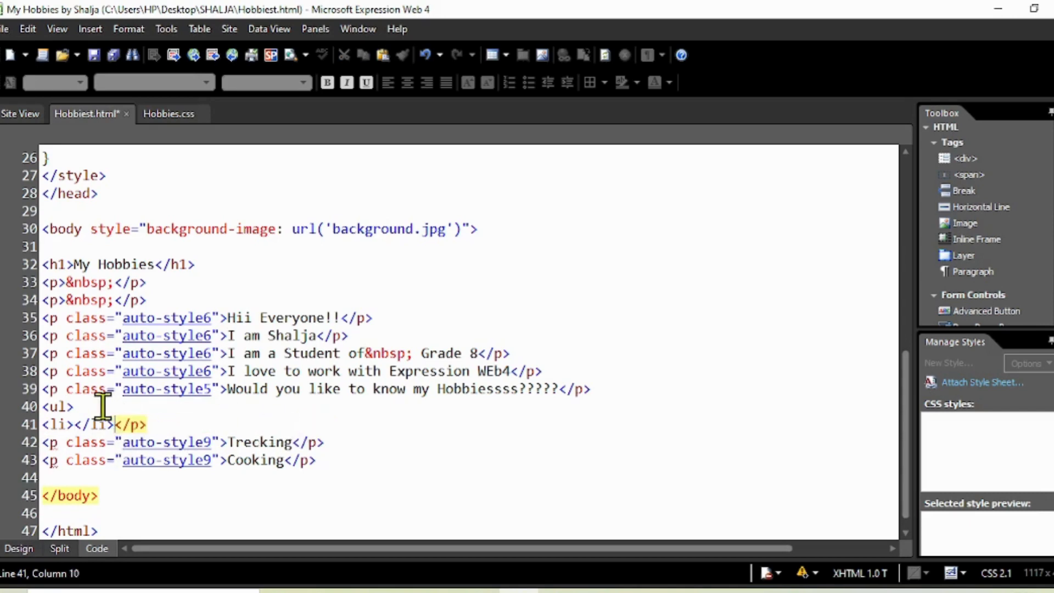
click(75, 429)
key(ctrl+v)
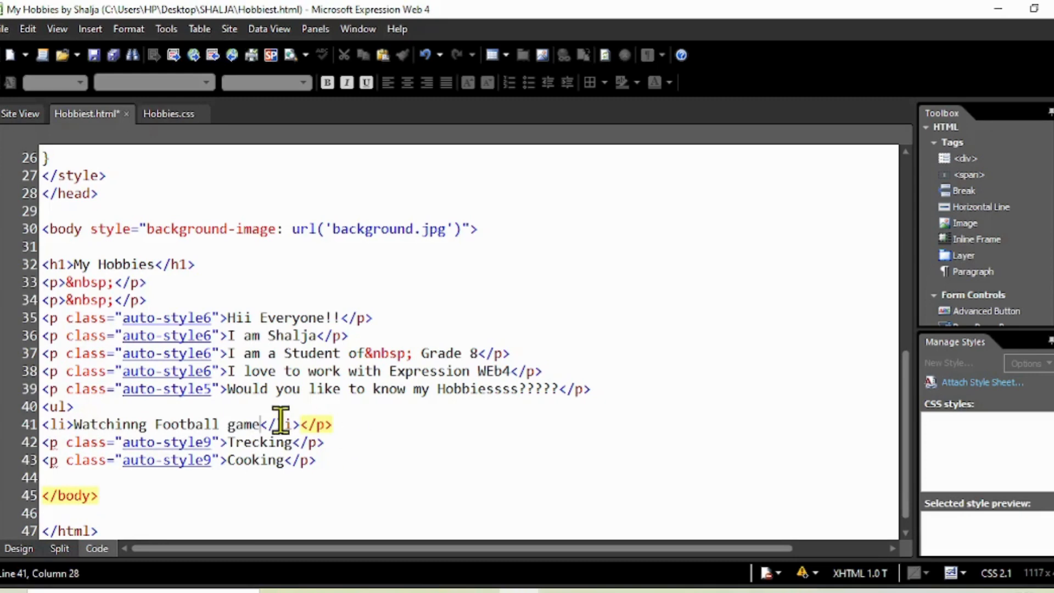
drag(339, 424, 308, 420)
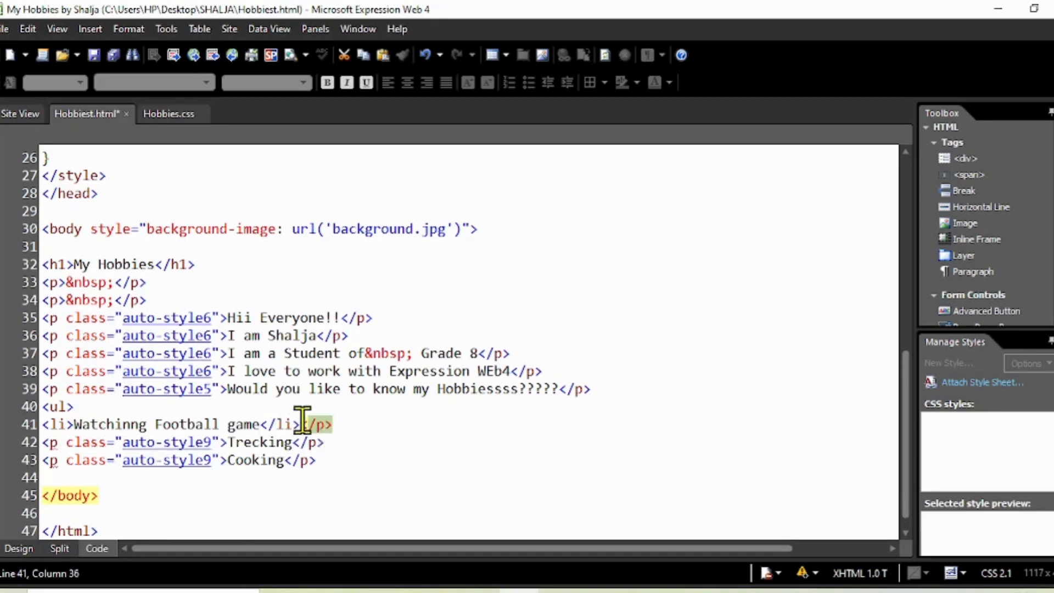
key(BackSpace)
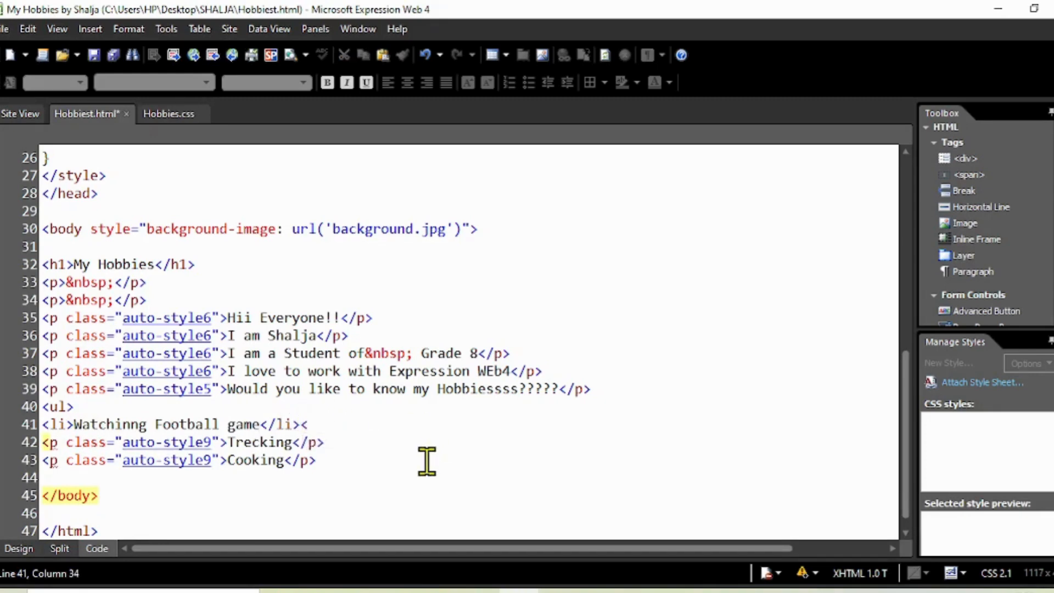
key(BackSpace)
click(427, 461)
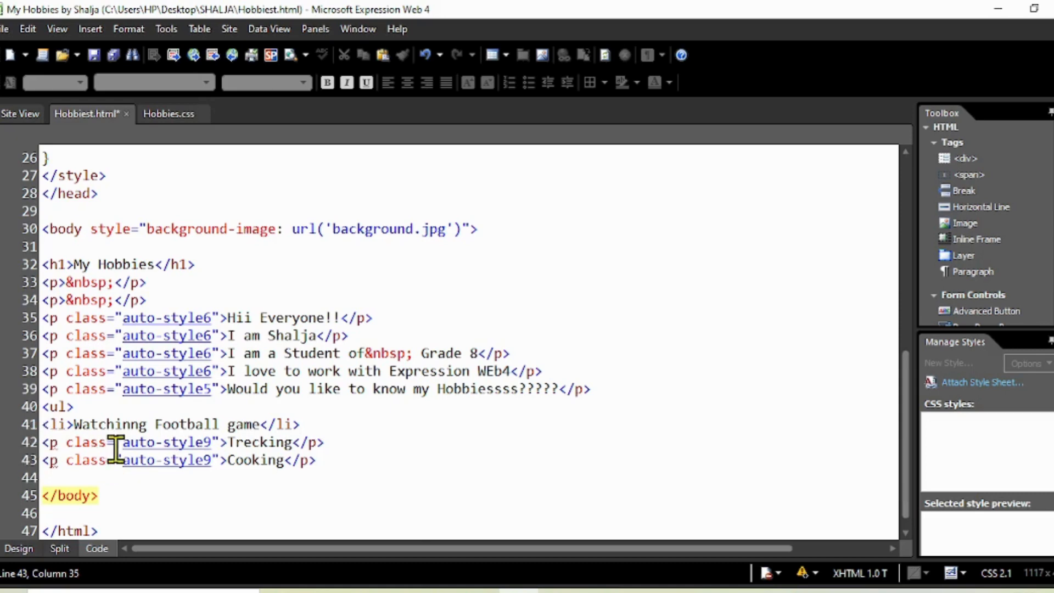
Step: Convert the Trecking paragraph into a list item by replacing its paragraph tags with <li> and </li> around the text
drag(42, 442, 229, 446)
text(<li></li)
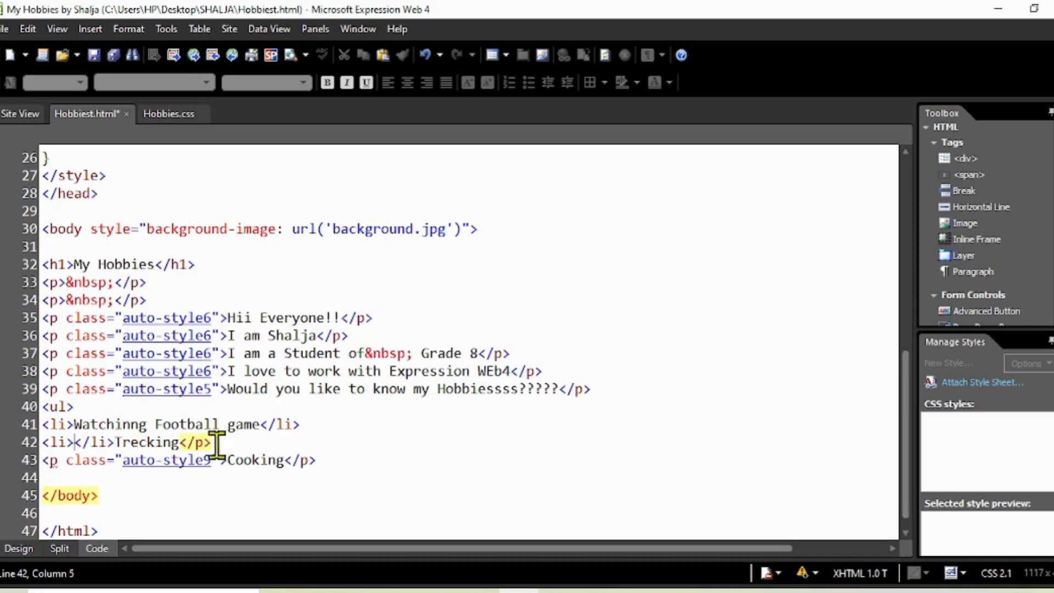
drag(115, 443, 180, 444)
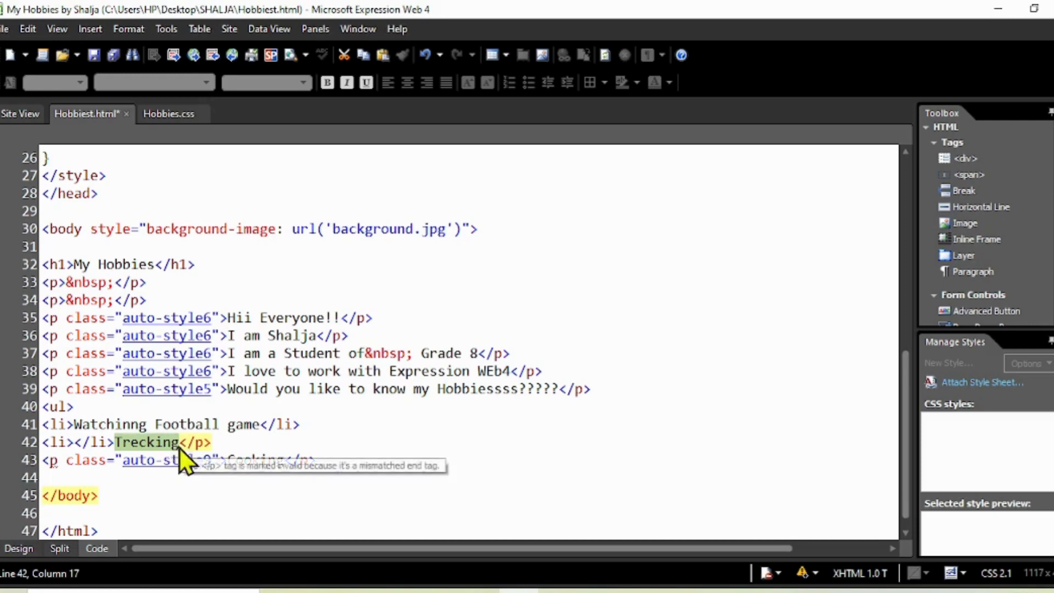
key(Delete)
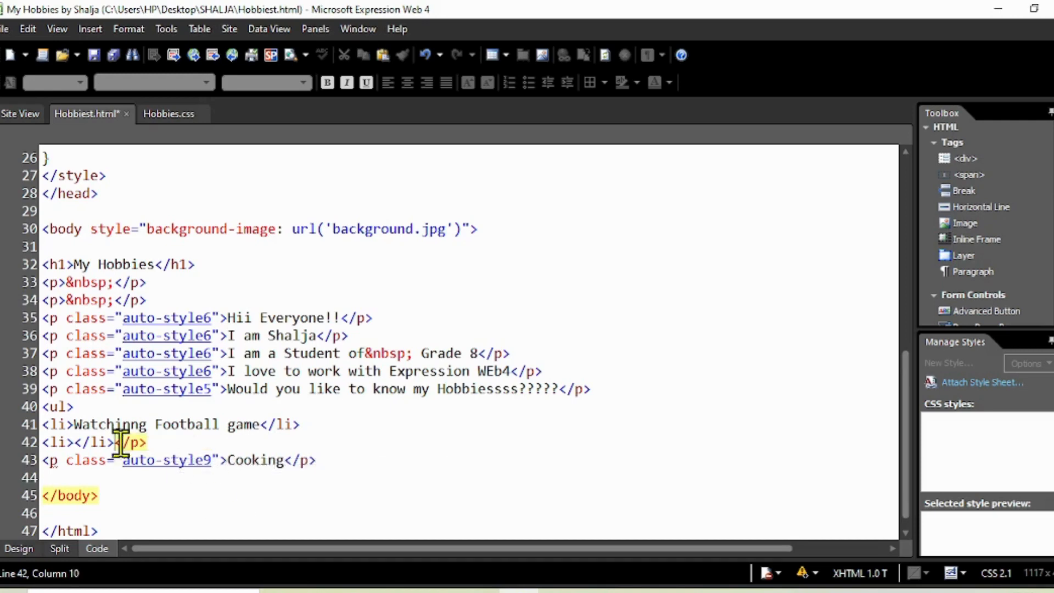
click(74, 442)
key(ctrl+v)
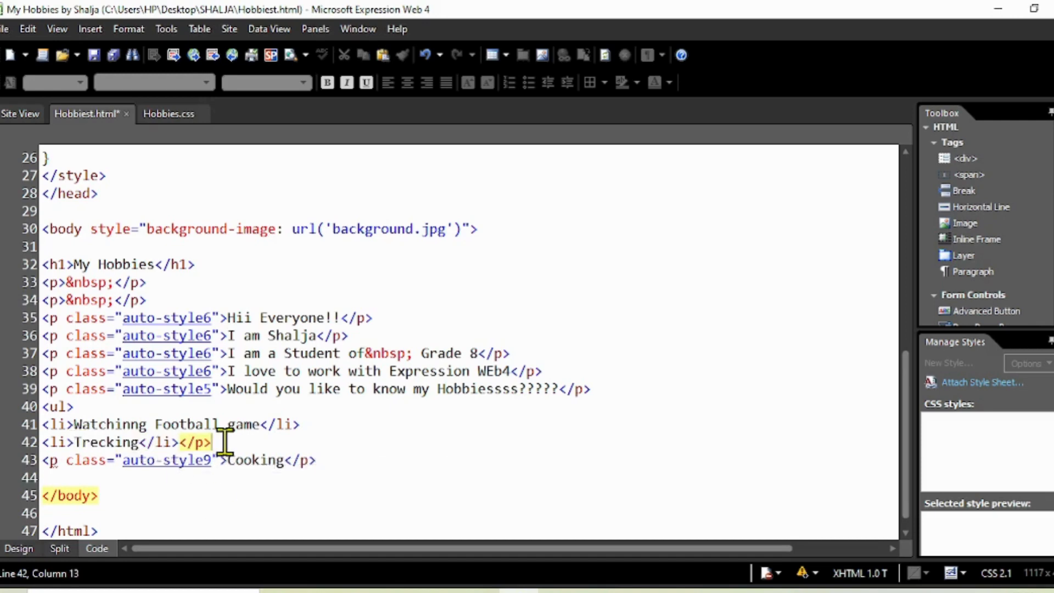
key(BackSpace)
key(BackSpace)
key(BackSpace)
key(BackSpace)
Step: Convert the Cooking paragraph into an <li> item and close the list with </ul> on a new line below it
drag(48, 460, 226, 465)
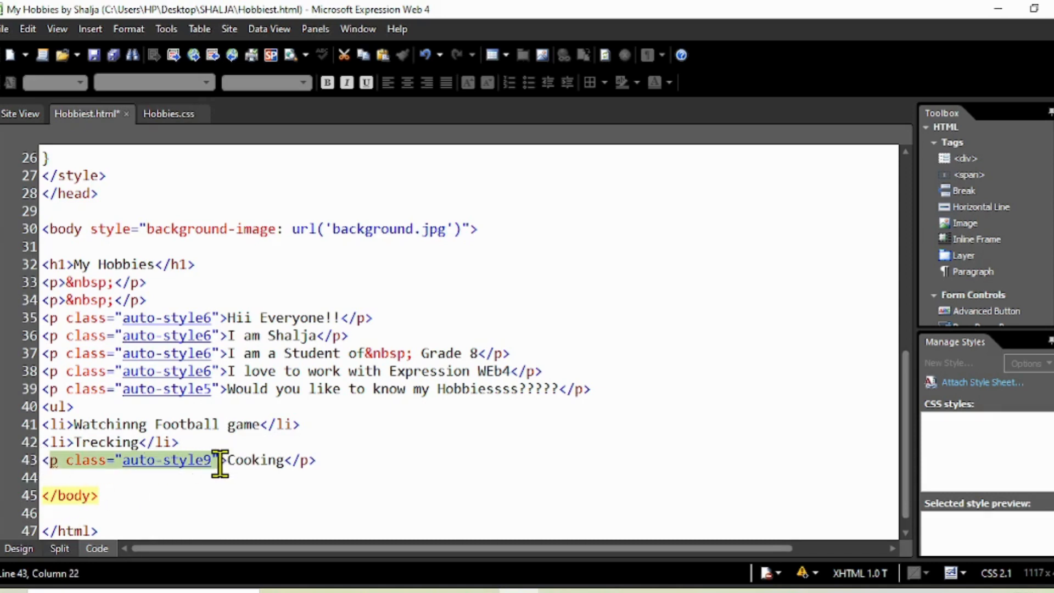
text(li)
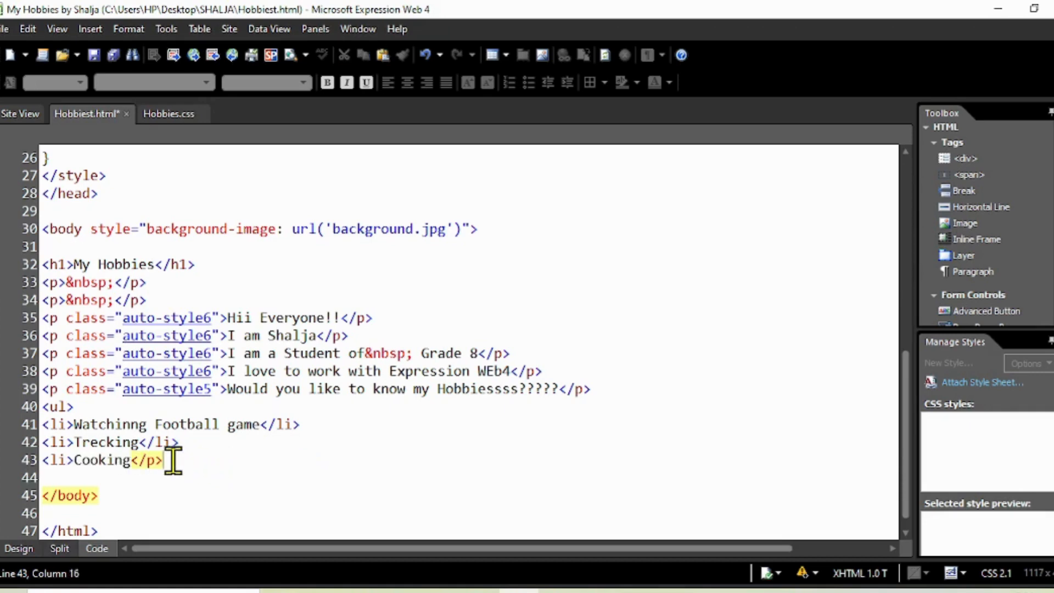
key(BackSpace)
key(BackSpace)
key(BackSpace)
key(Return)
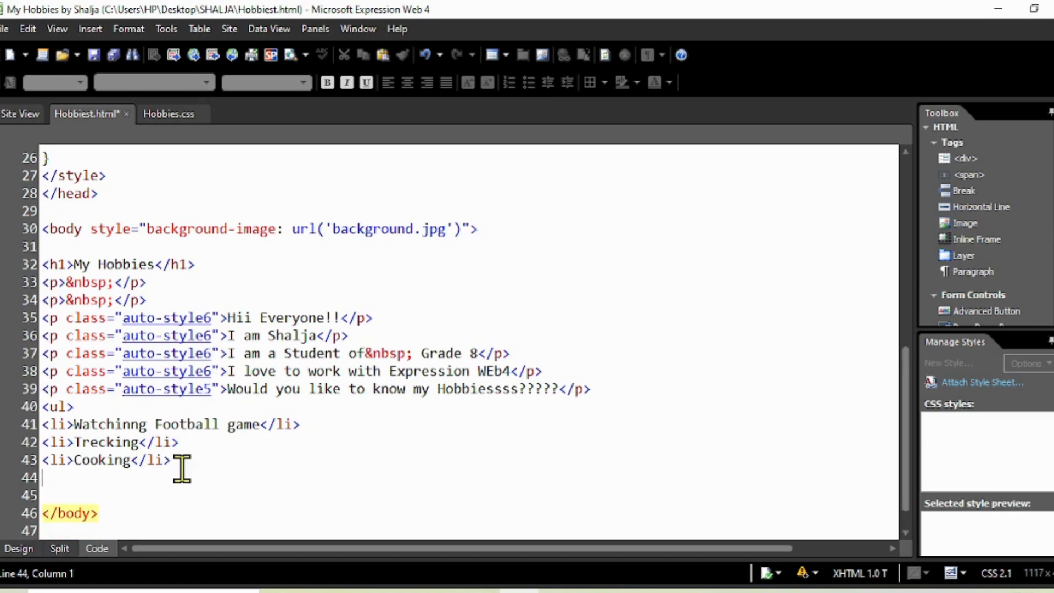
text(<)
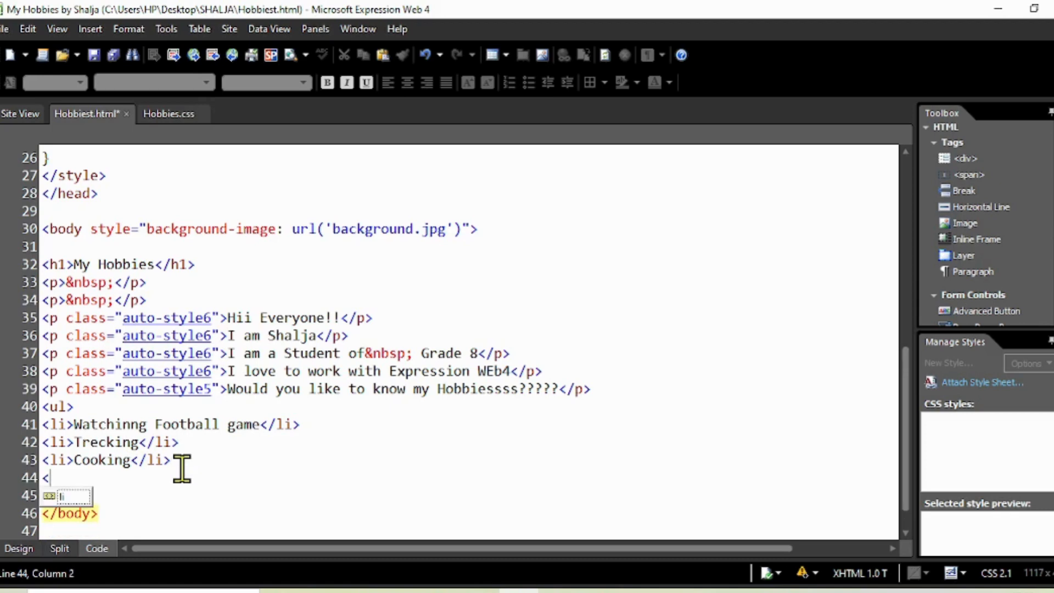
text(/ul>)
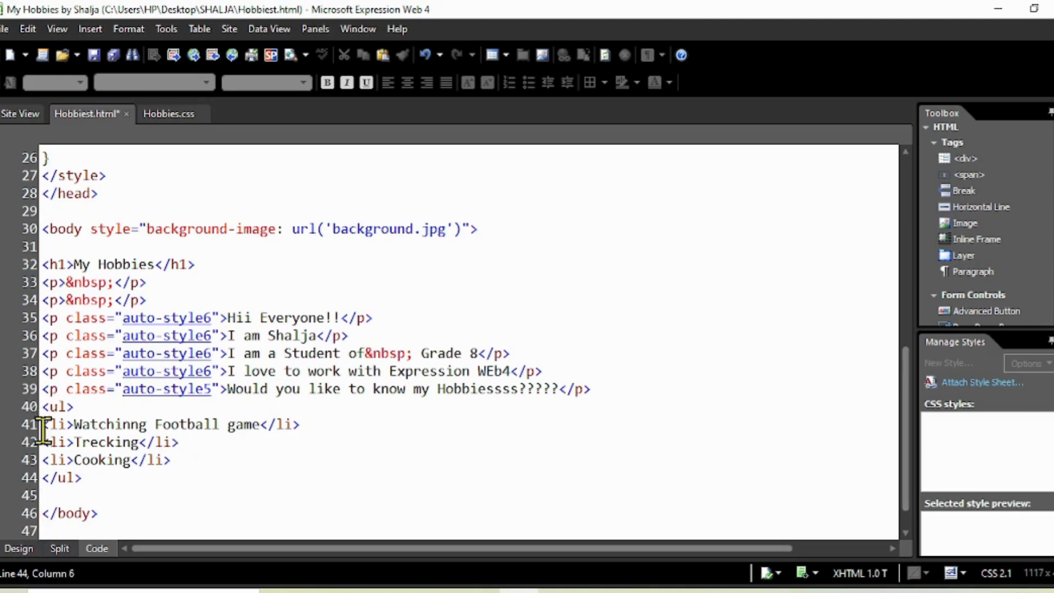
Step: Indent the three <li> lines one level inside the <ul> and save Hobbiest.html
drag(42, 424, 175, 460)
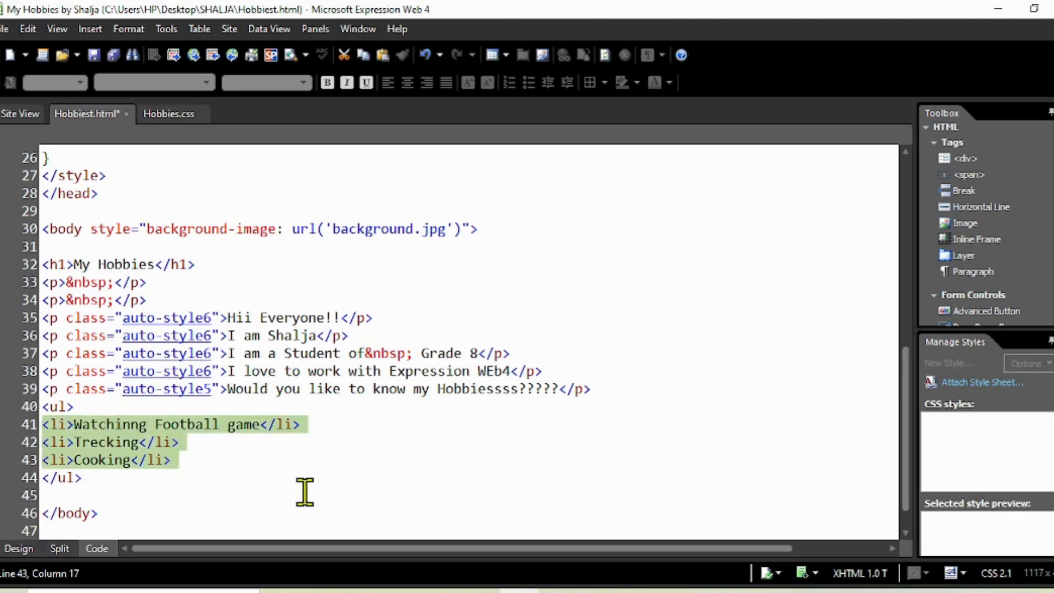
key(Tab)
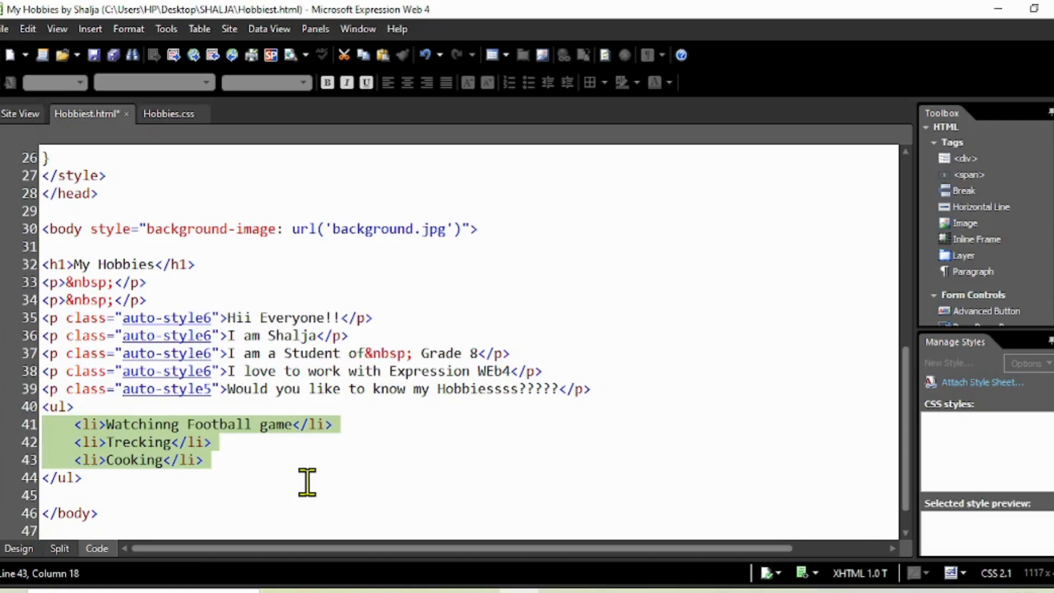
click(277, 484)
click(93, 55)
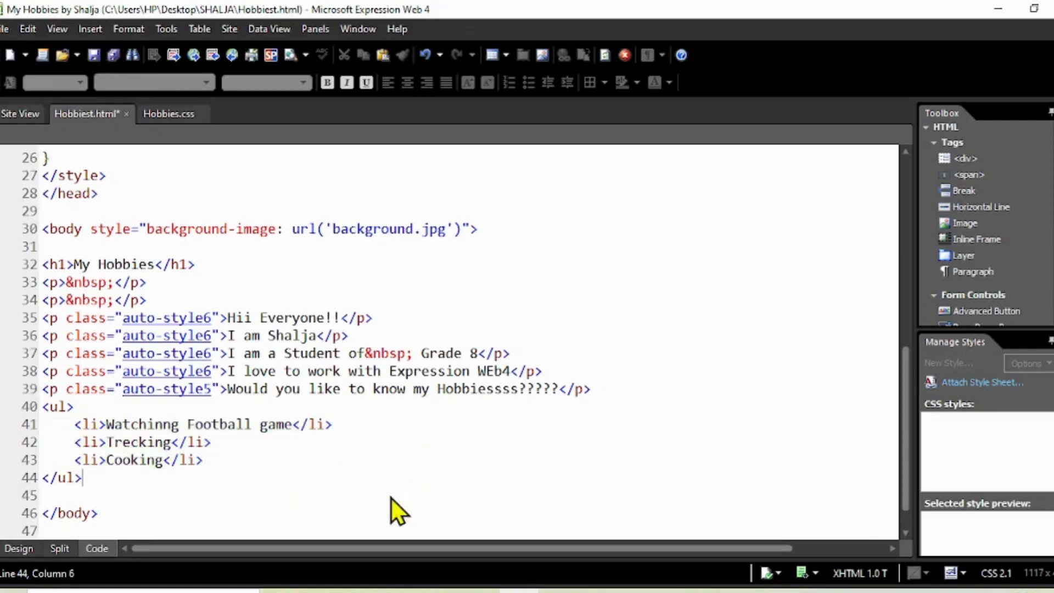
click(337, 491)
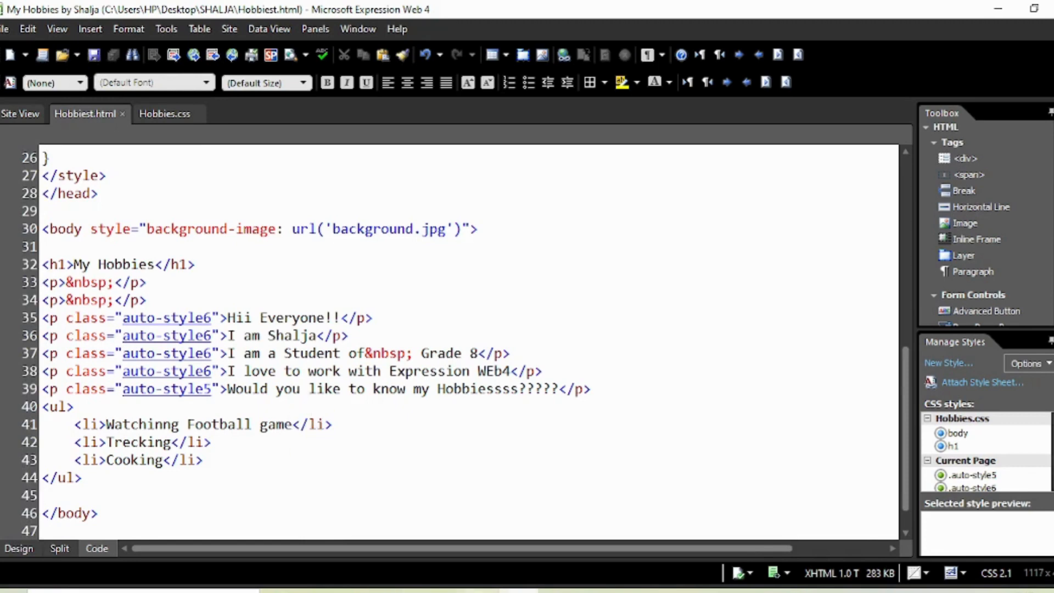
Step: In the page's design view, indent the three-item hobby list repeatedly until it sits beneath the "Would you like to know my Hobbiessss?????" line
click(20, 548)
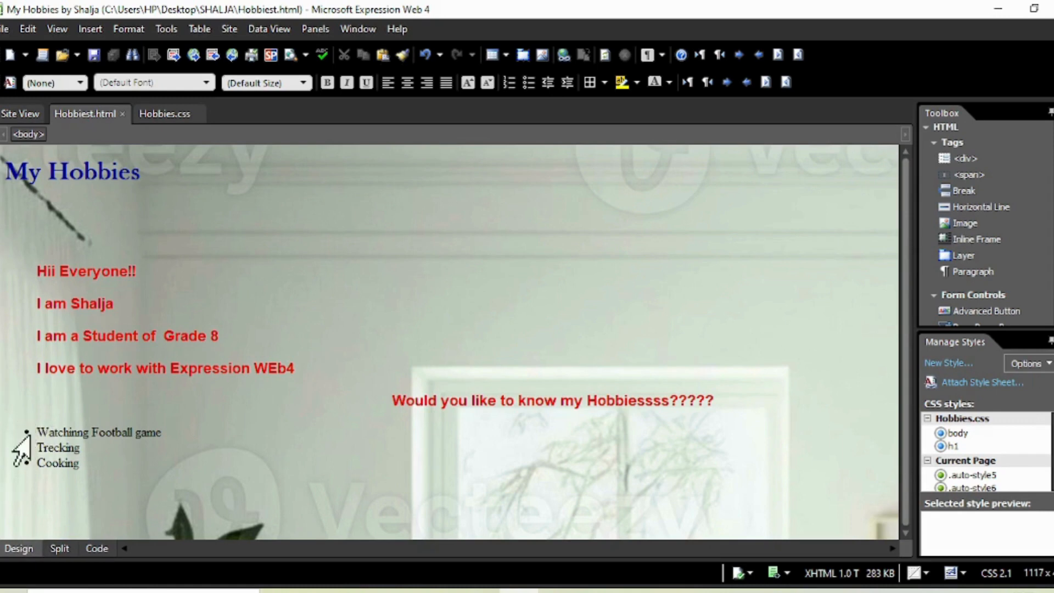
click(42, 434)
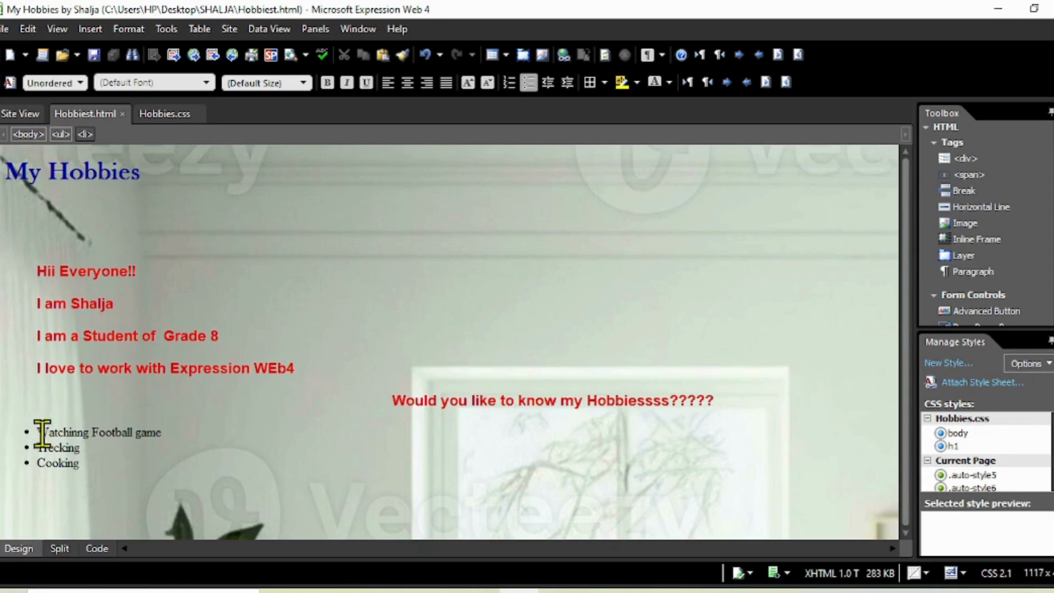
drag(42, 434, 97, 469)
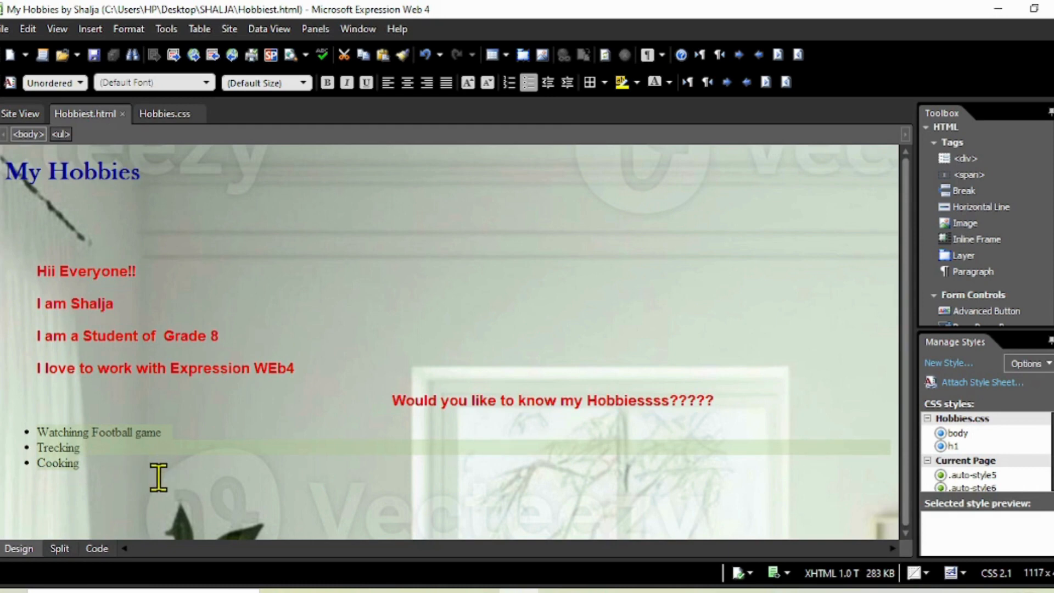
key(Tab)
key(Tab)
key(Tab)
key(Tab)
key(Tab)
key(Tab)
key(Tab)
key(Tab)
key(Tab)
key(Tab)
key(Tab)
key(Tab)
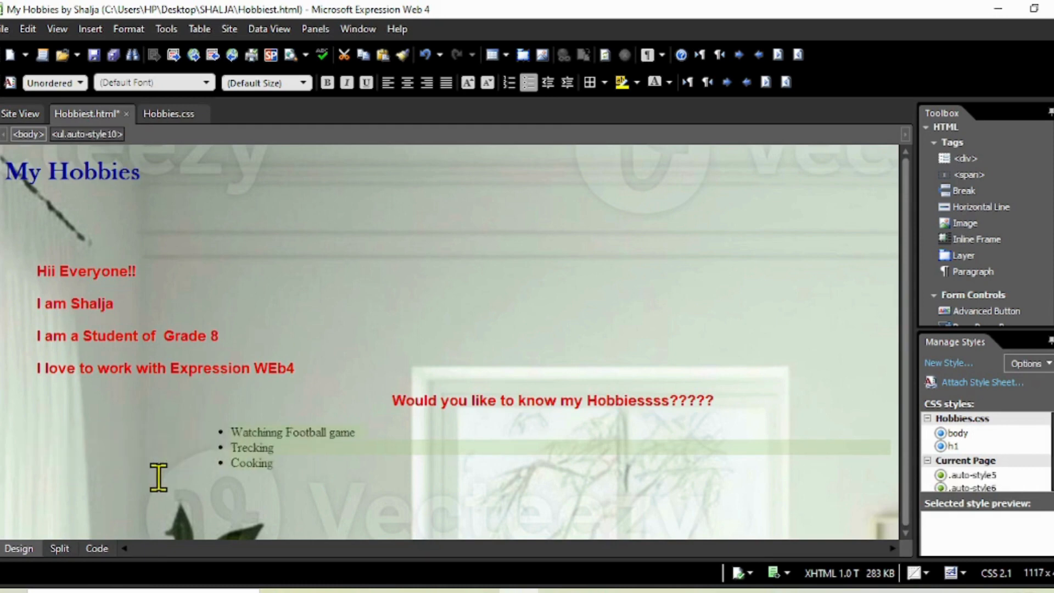
key(Tab)
key(Tab)
key(Tab)
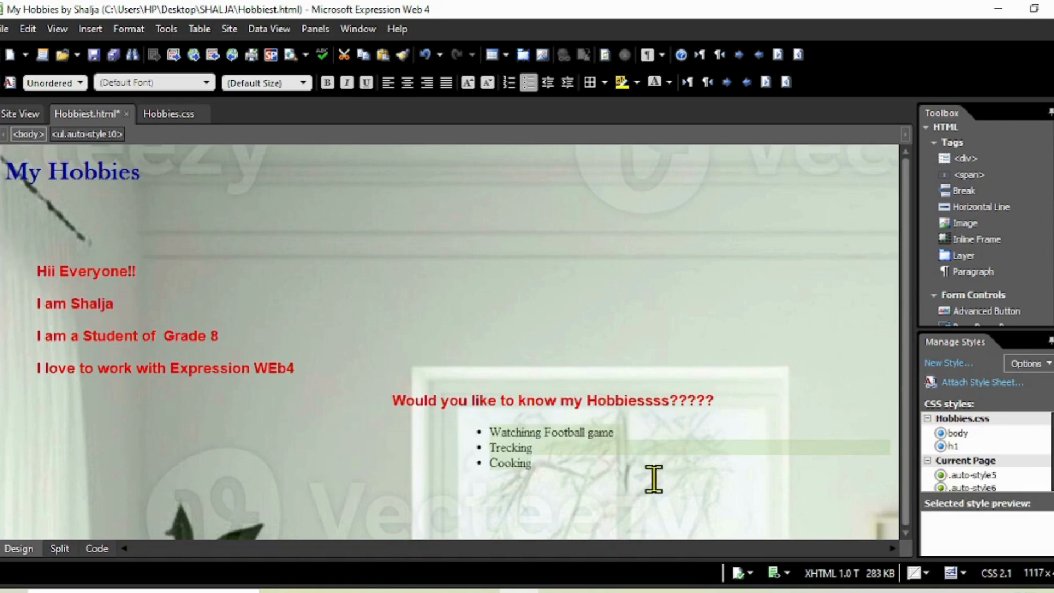
click(597, 497)
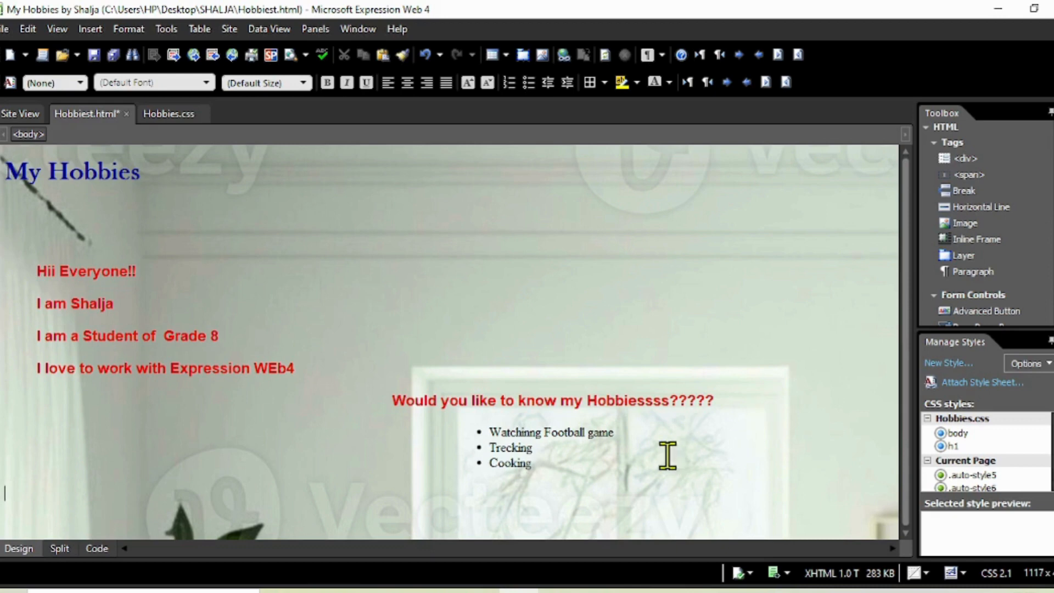
click(592, 464)
Step: In Hobbies.css, start a new style with the selector li below the h1 rule, defined in the current page
click(159, 115)
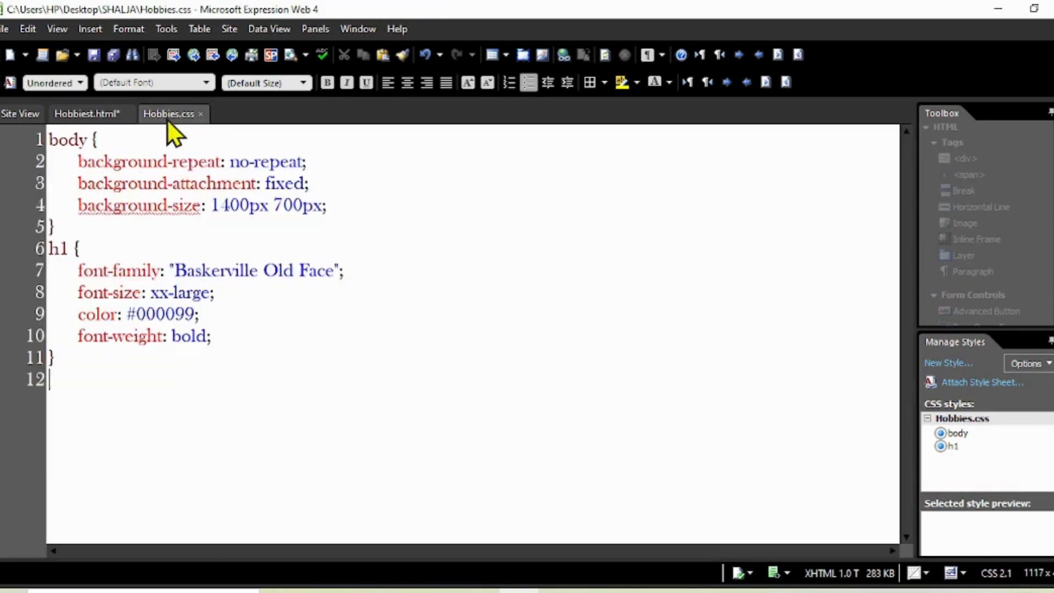
click(47, 394)
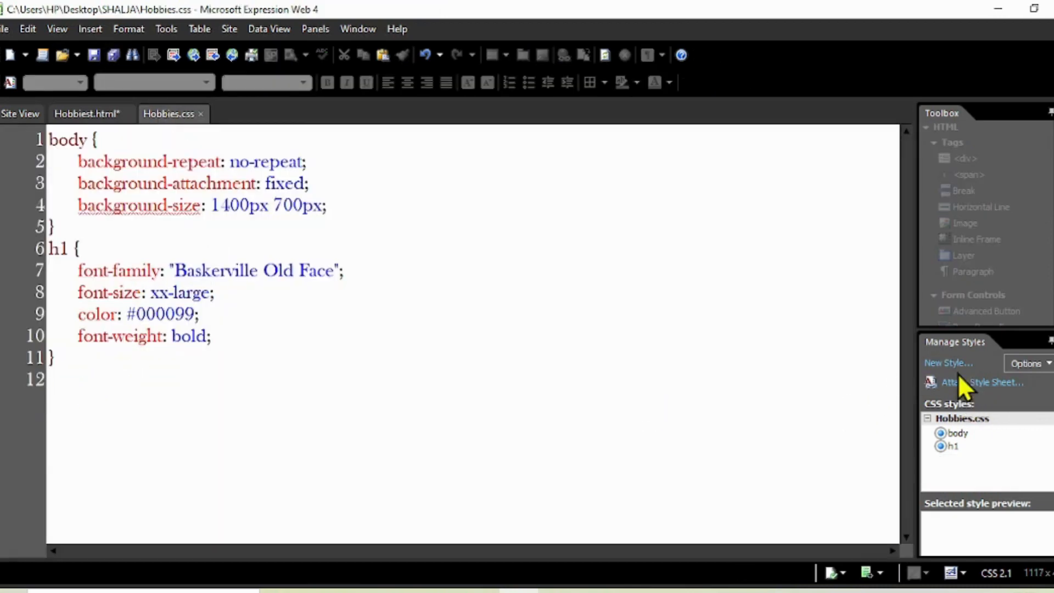
click(948, 362)
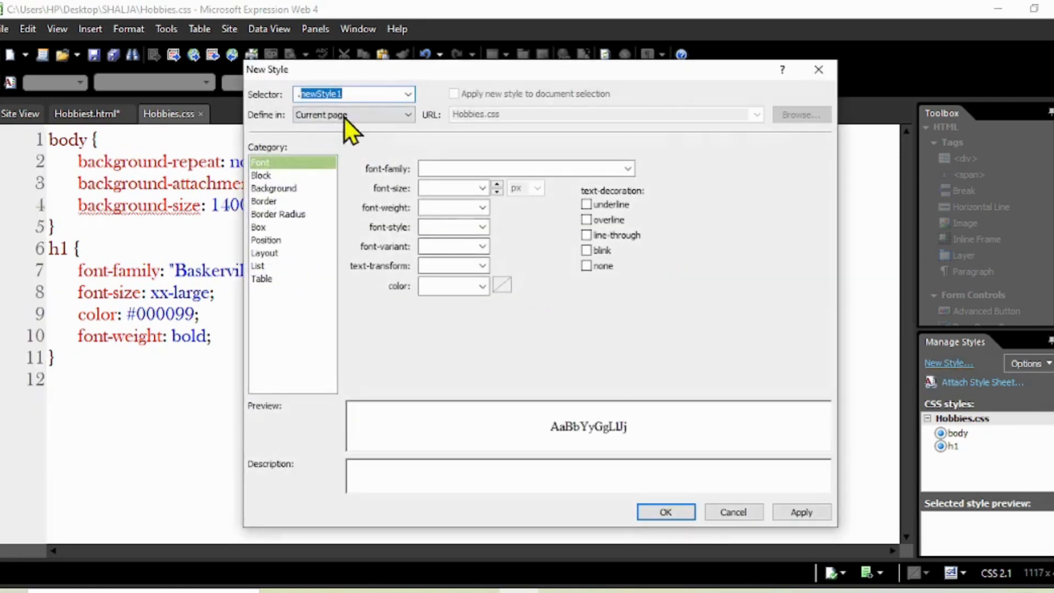
drag(351, 91, 272, 90)
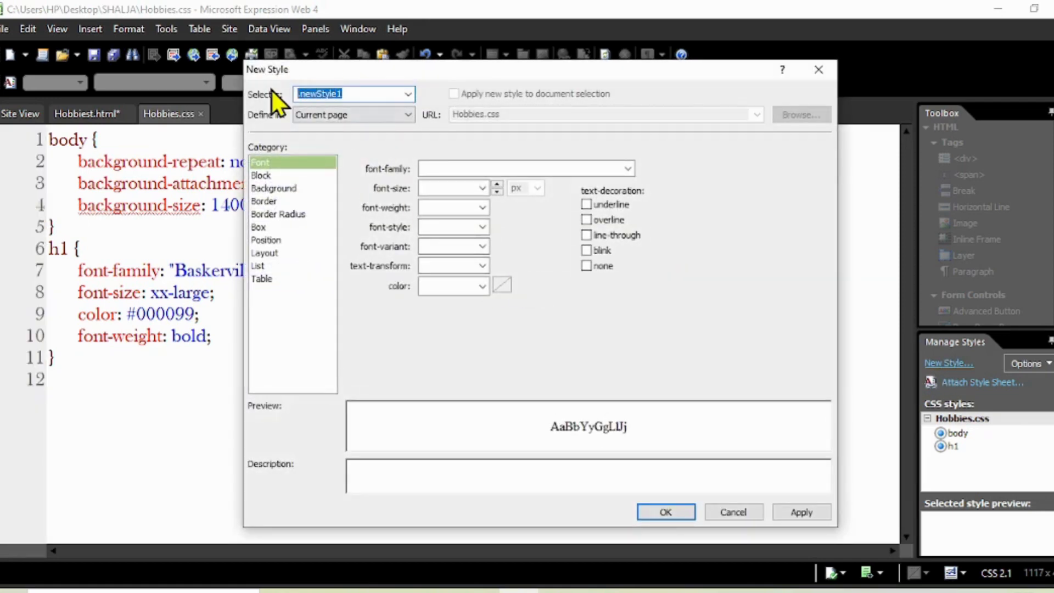
text(li)
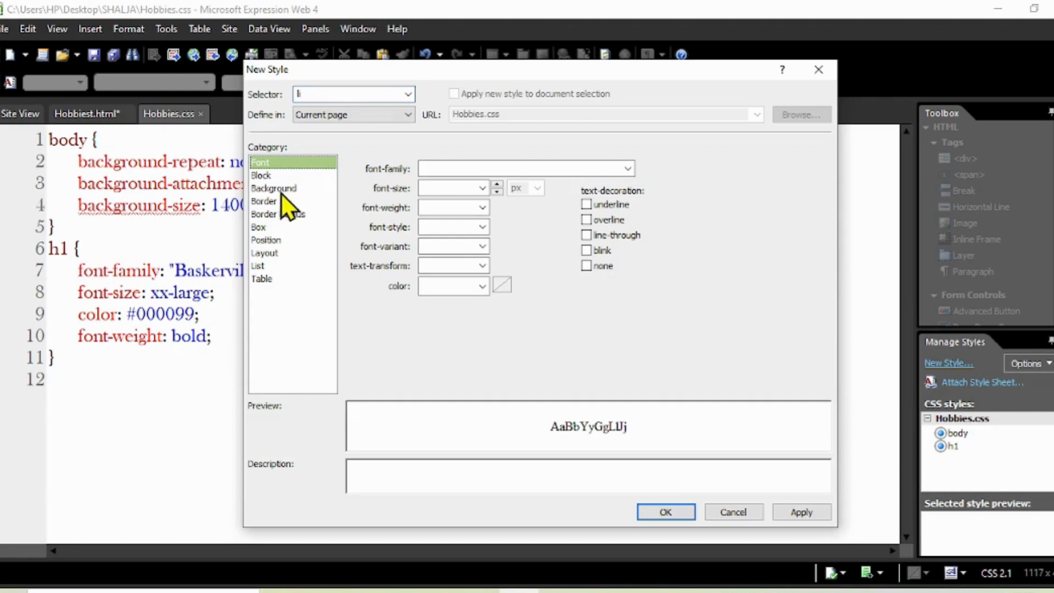
click(283, 191)
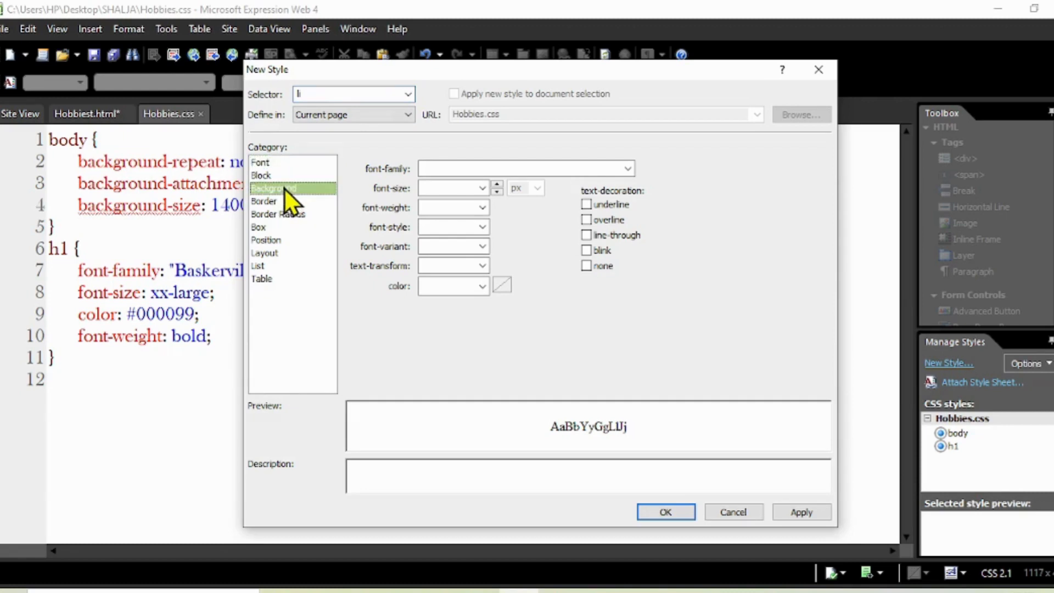
click(266, 163)
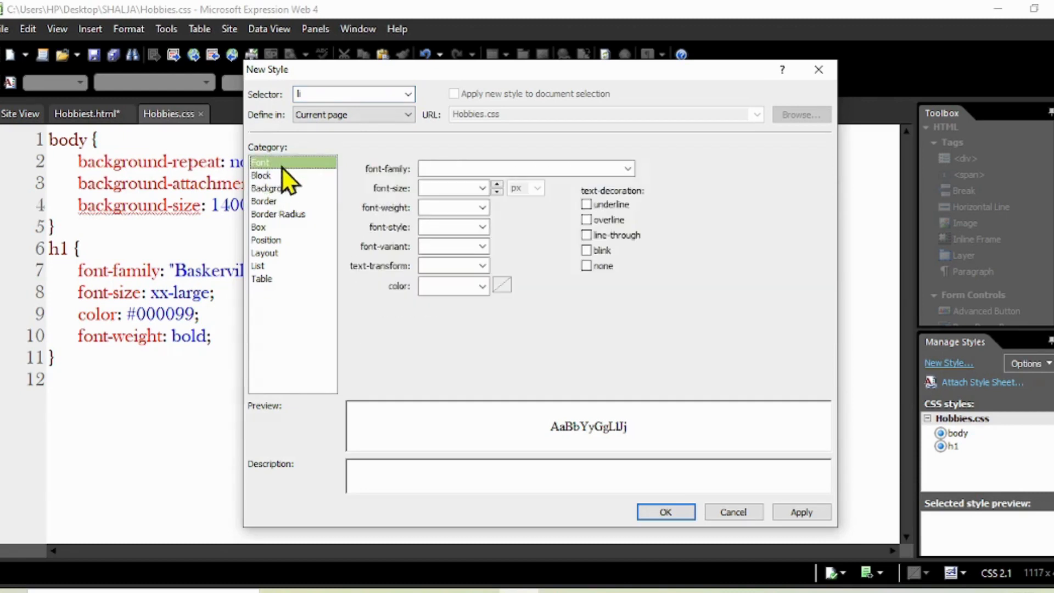
Step: Set the font family of the new li style to Century
click(630, 170)
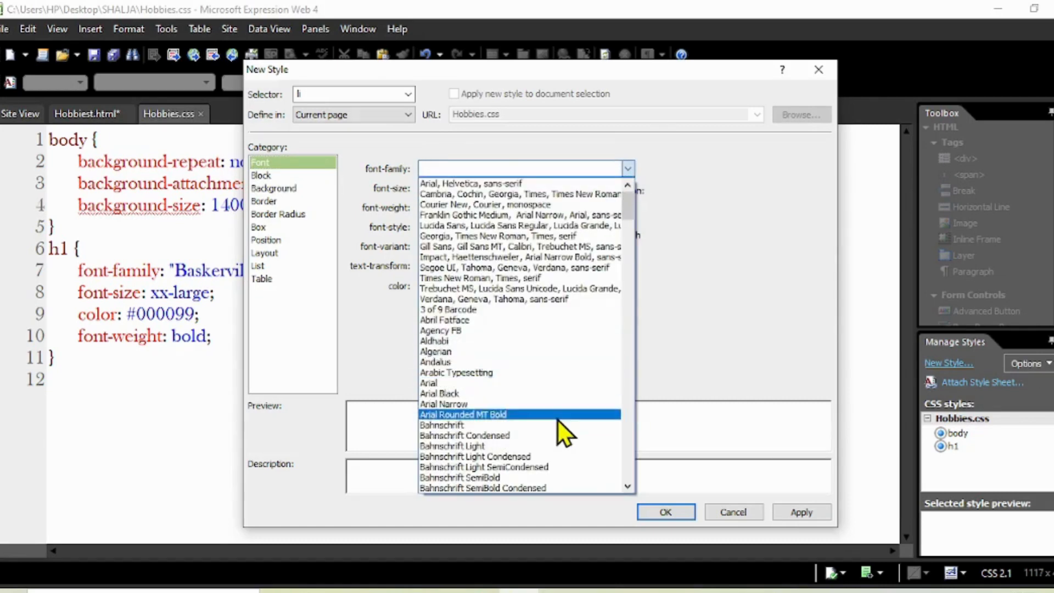
scroll(561, 415, down, 2)
scroll(567, 404, down, 12)
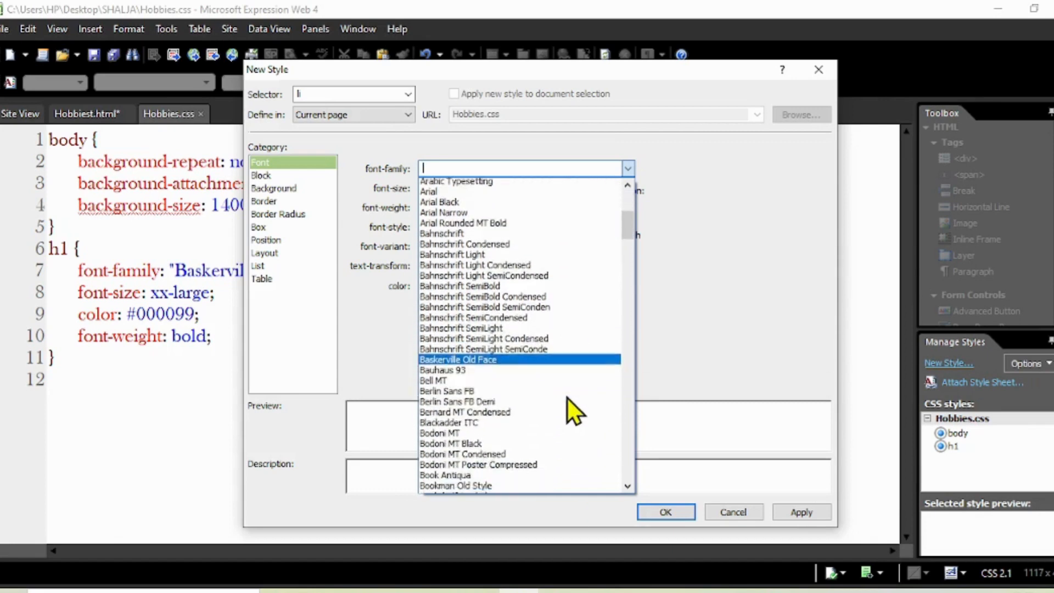
scroll(552, 325, down, 6)
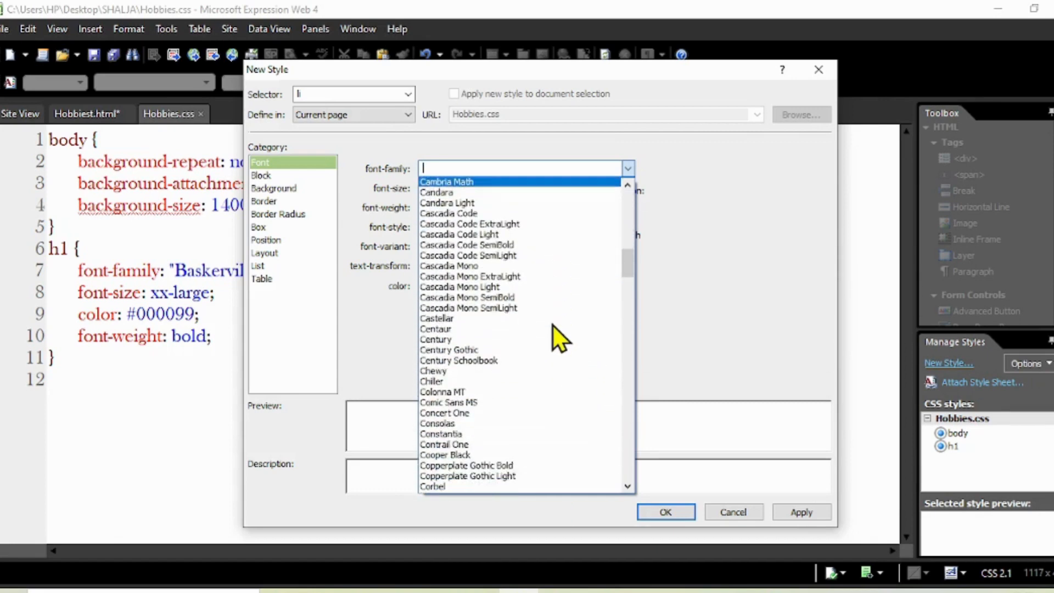
click(555, 318)
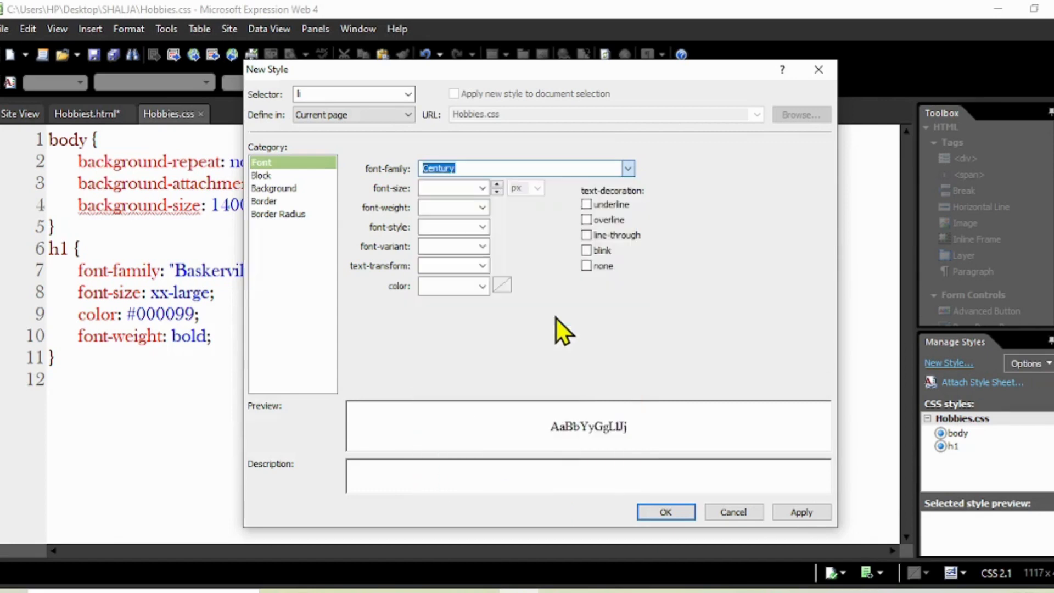
Step: Give the li style a font size of x-large and a font weight of bold
click(482, 189)
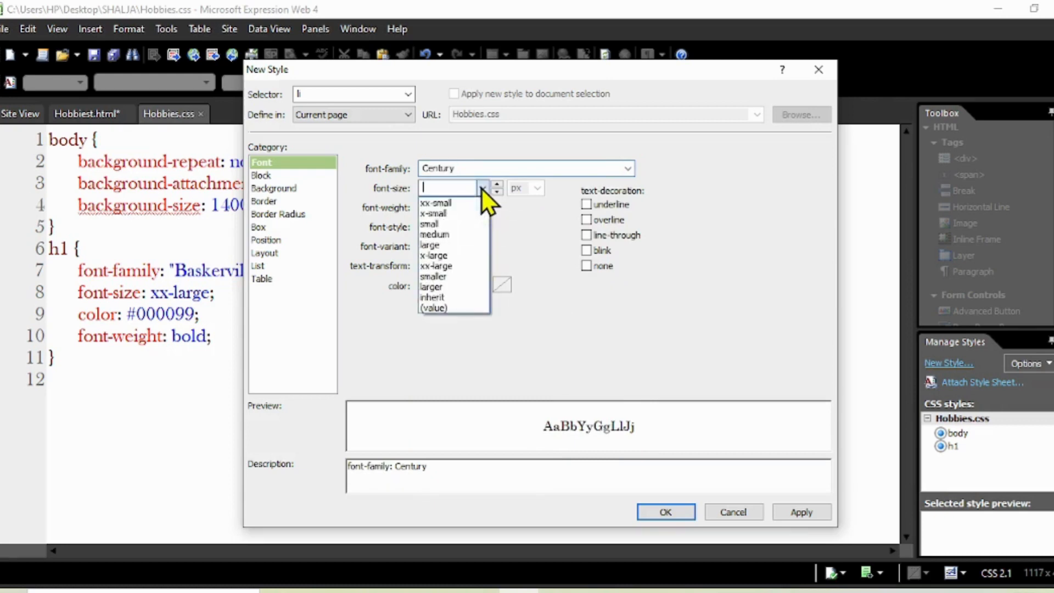
click(456, 254)
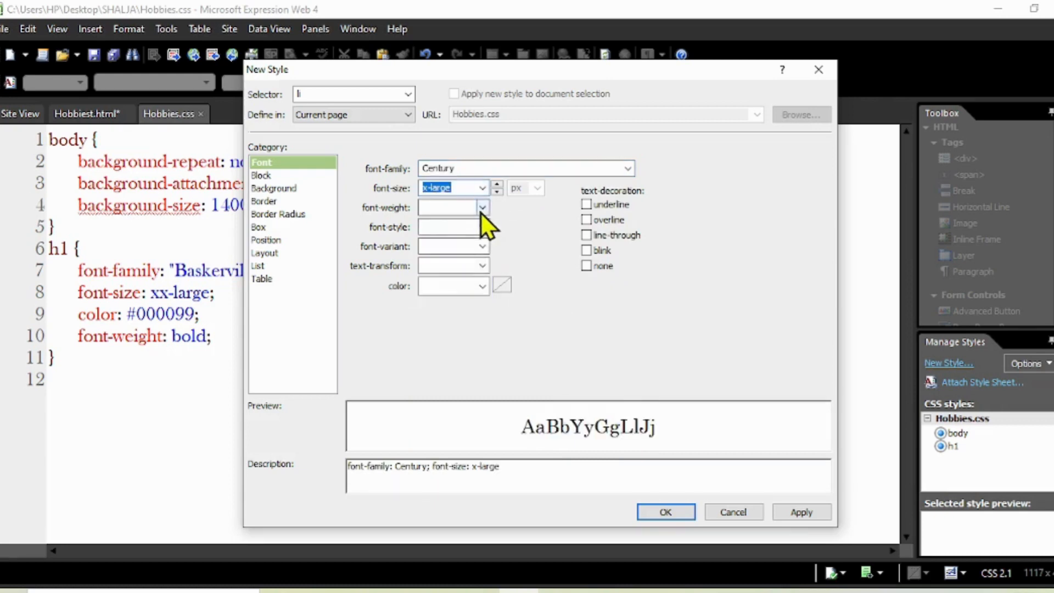
click(482, 207)
click(434, 253)
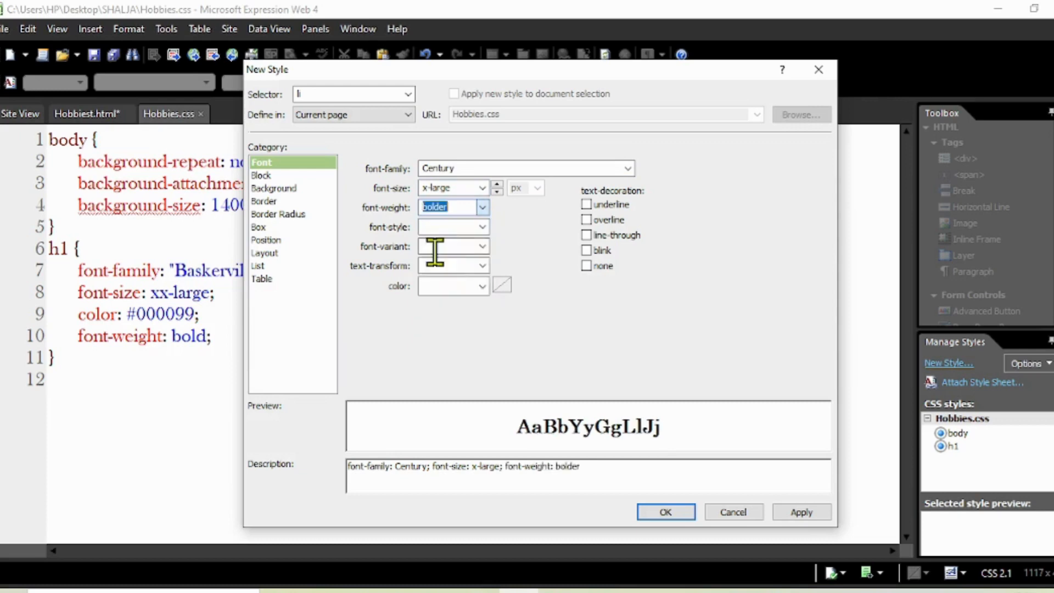
click(482, 207)
click(455, 236)
Step: Set the li style's text colour to maroon #800000, create the style, and save Hobbies.css
click(483, 285)
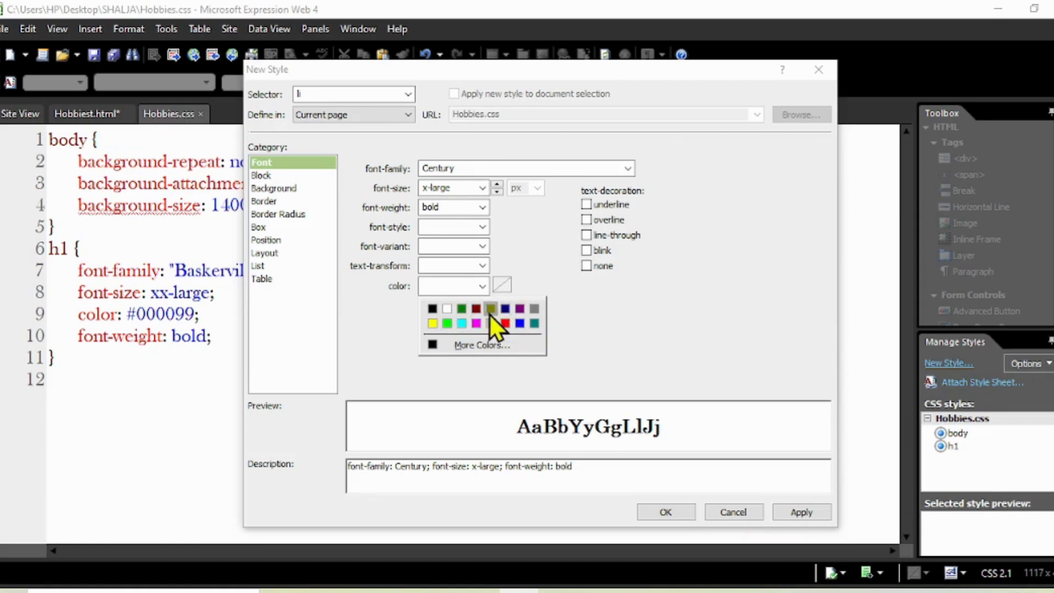
click(476, 308)
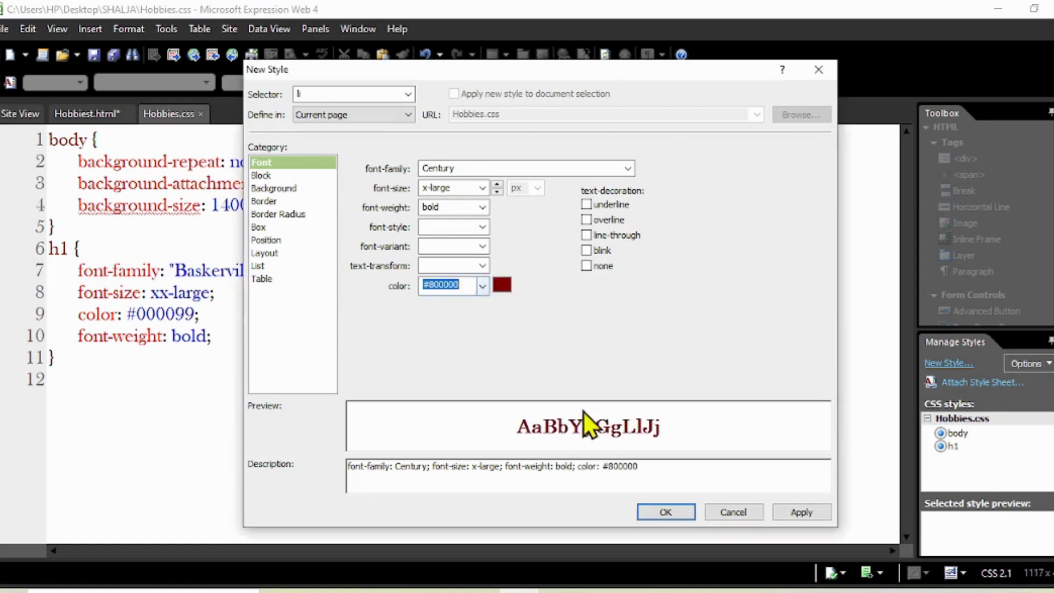
click(779, 512)
click(672, 510)
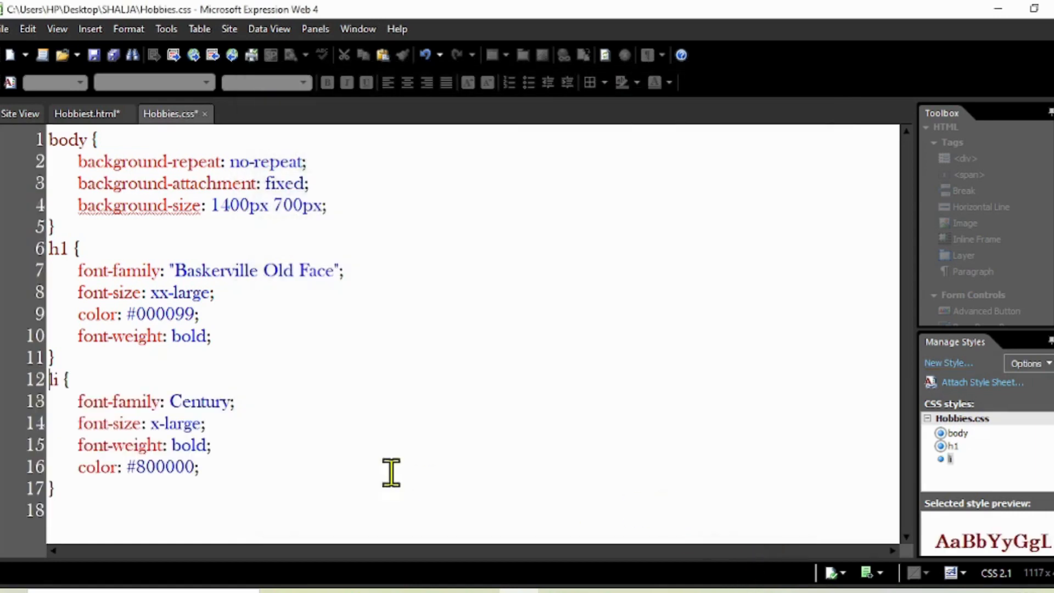
click(96, 56)
Step: From the Hobbiest.html page, modify the li style so that its list-style-type is square
click(96, 116)
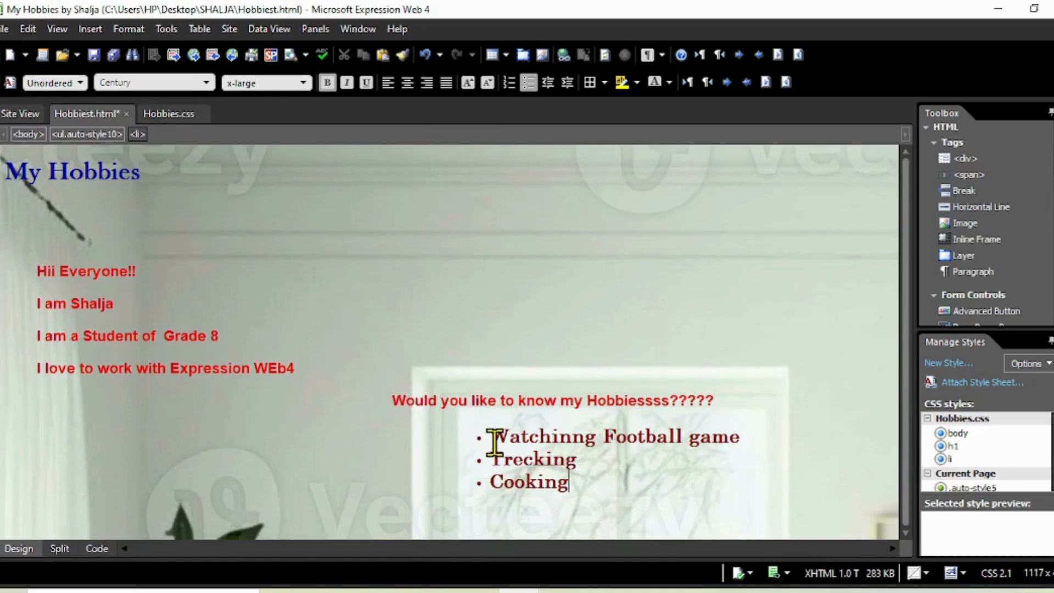
click(950, 461)
right_click(951, 458)
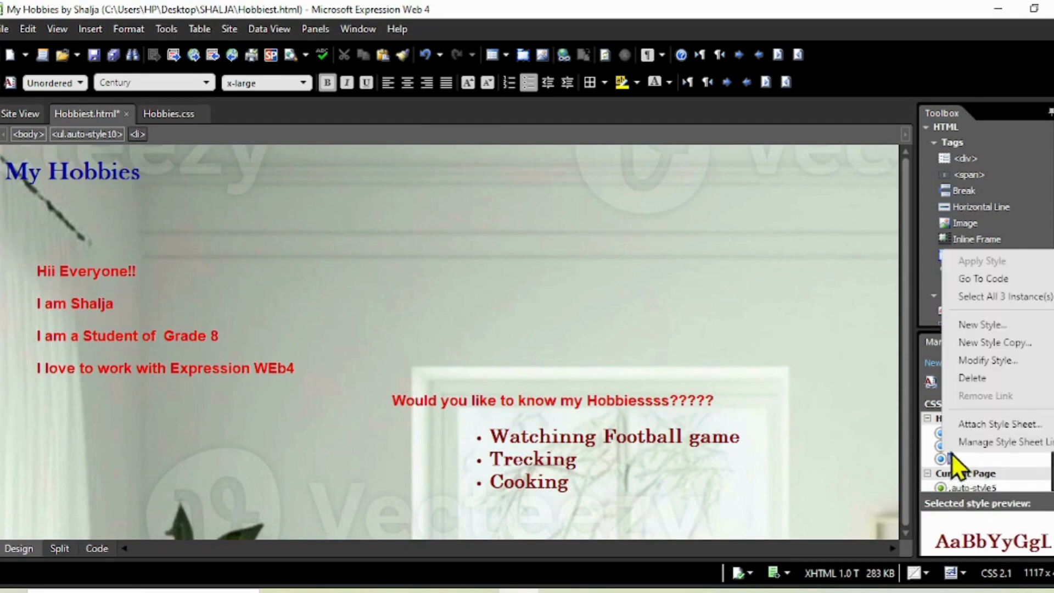
click(987, 360)
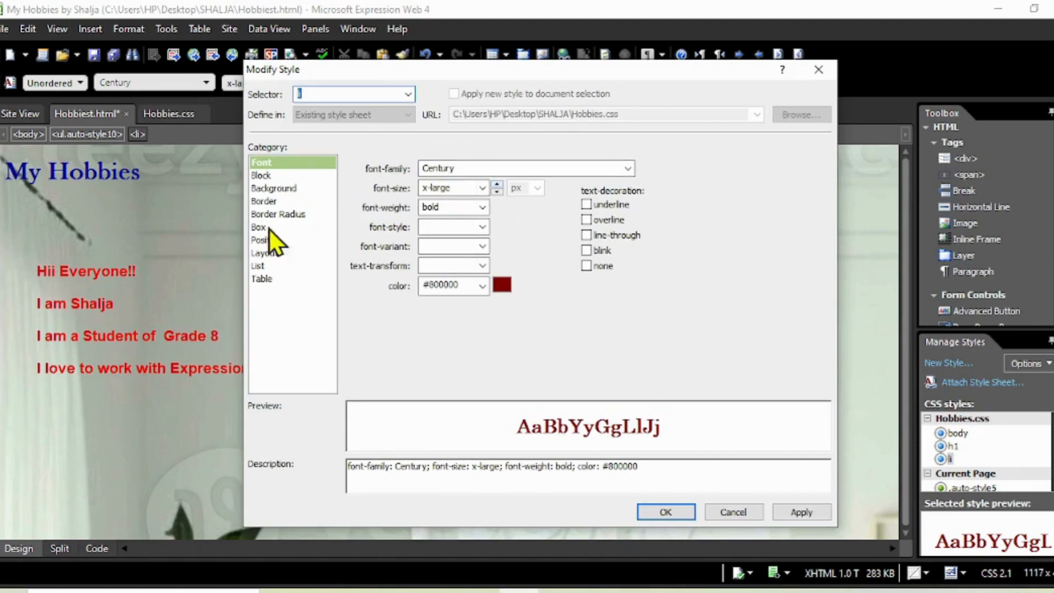
click(258, 264)
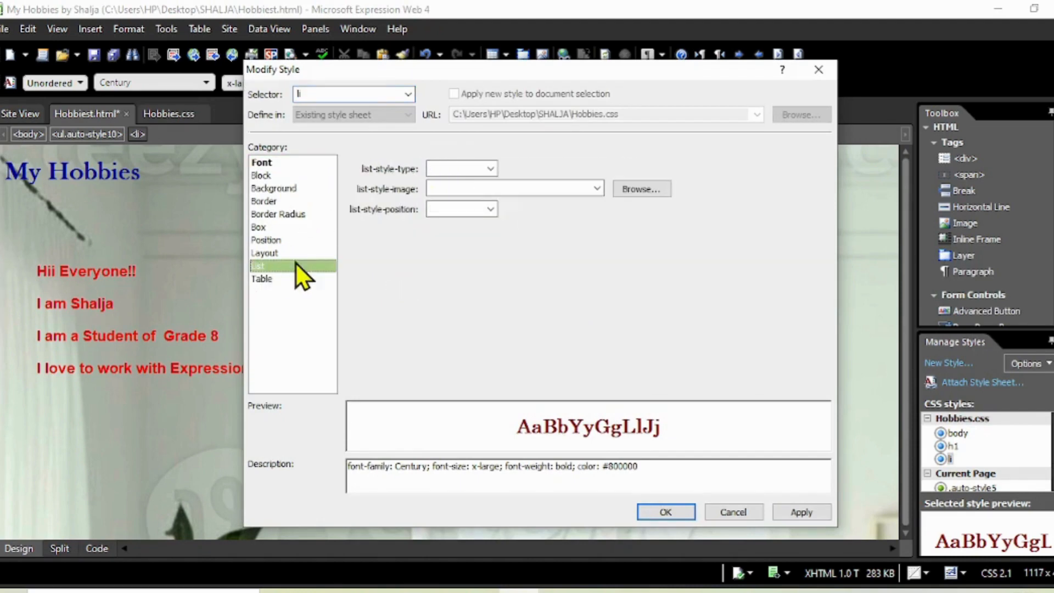
click(490, 169)
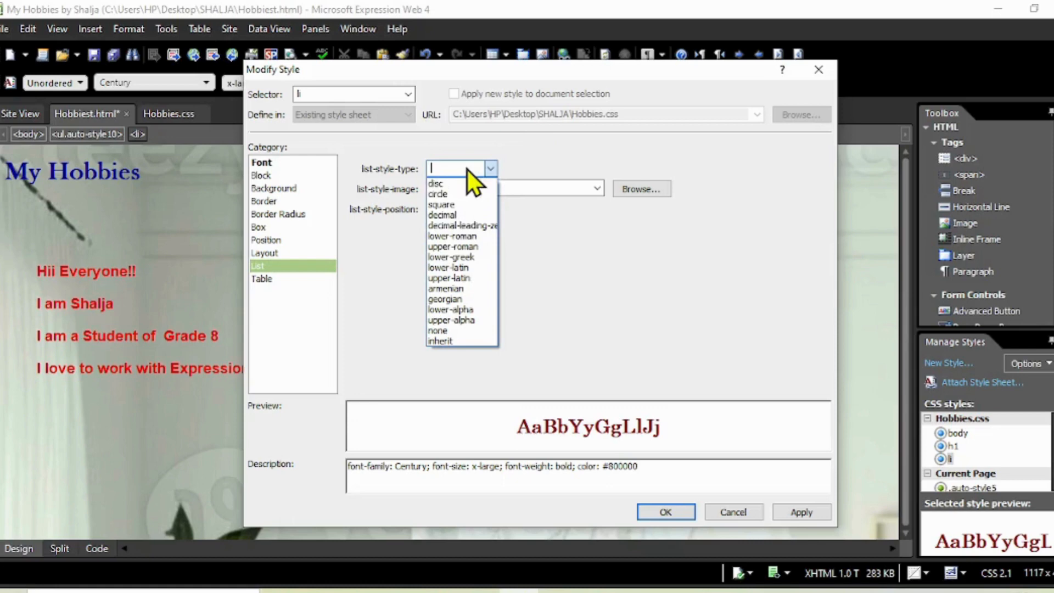
click(450, 205)
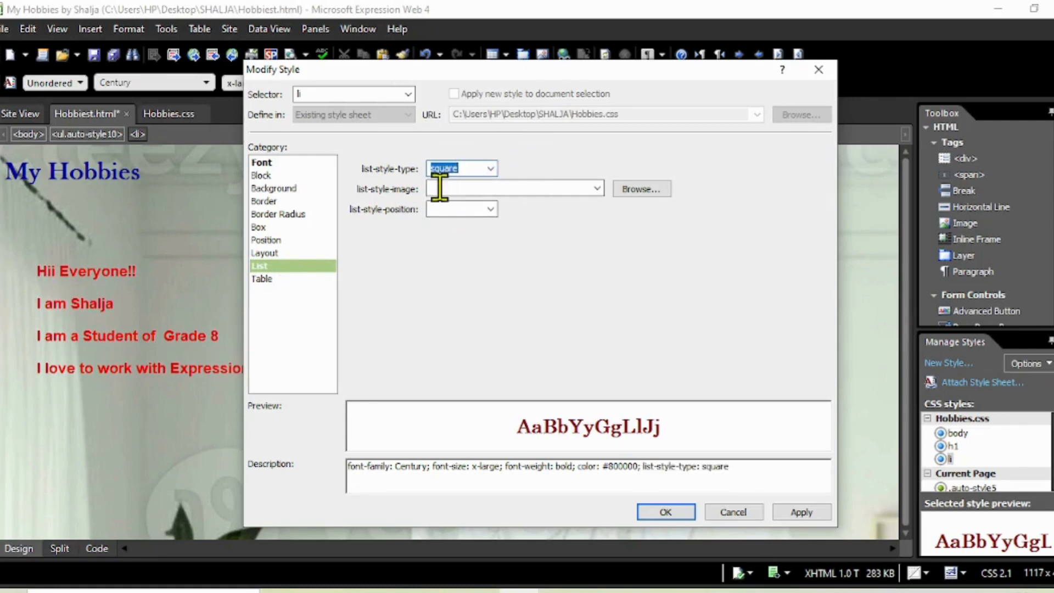
click(809, 509)
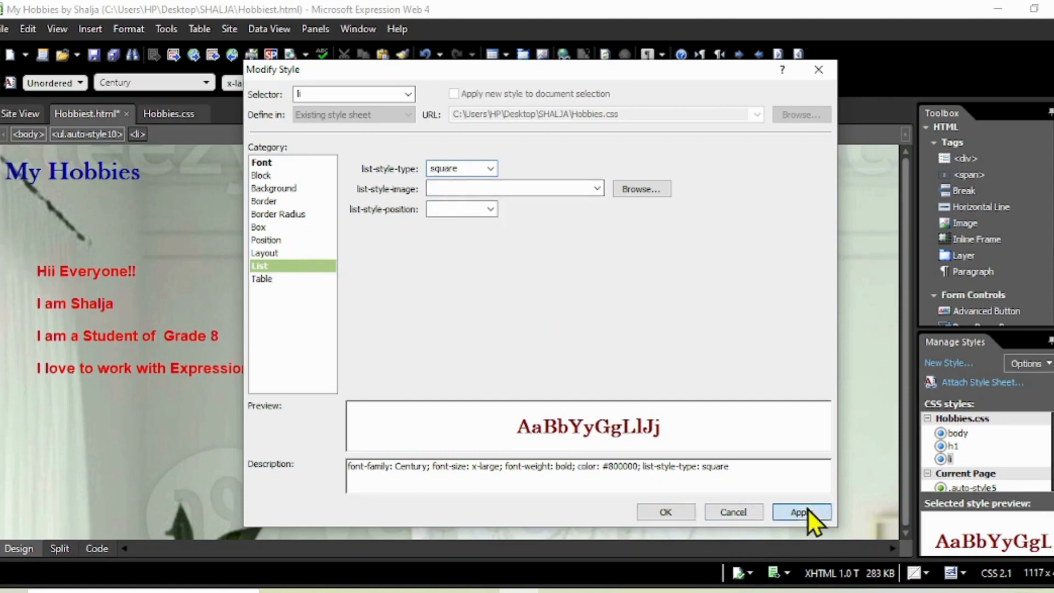
click(664, 511)
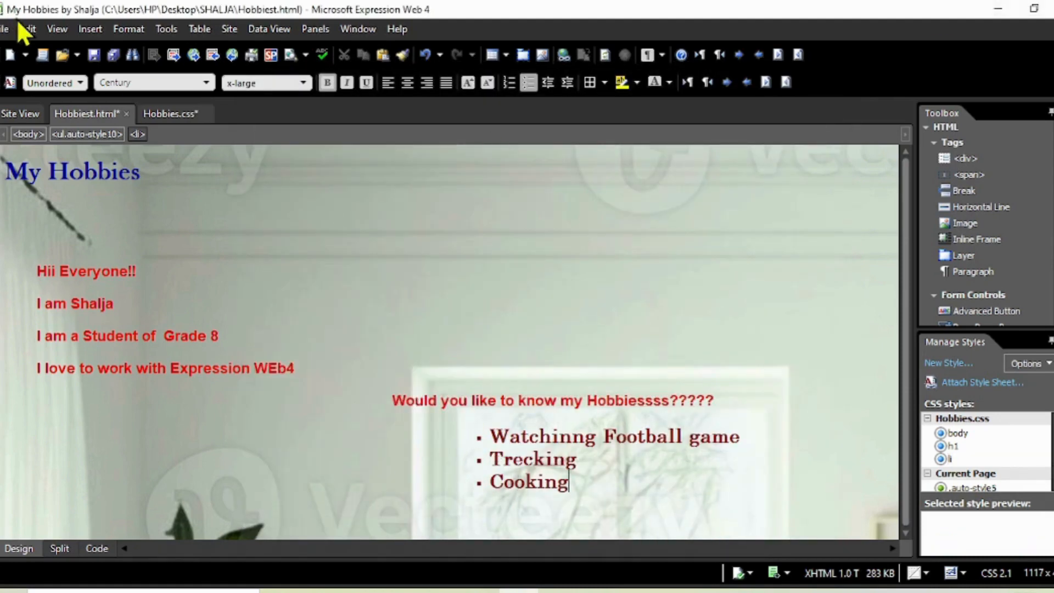
Step: Save Hobbiest.html together with its embedded Hobbies.css, and reload the page in the web browser to check the list
click(94, 55)
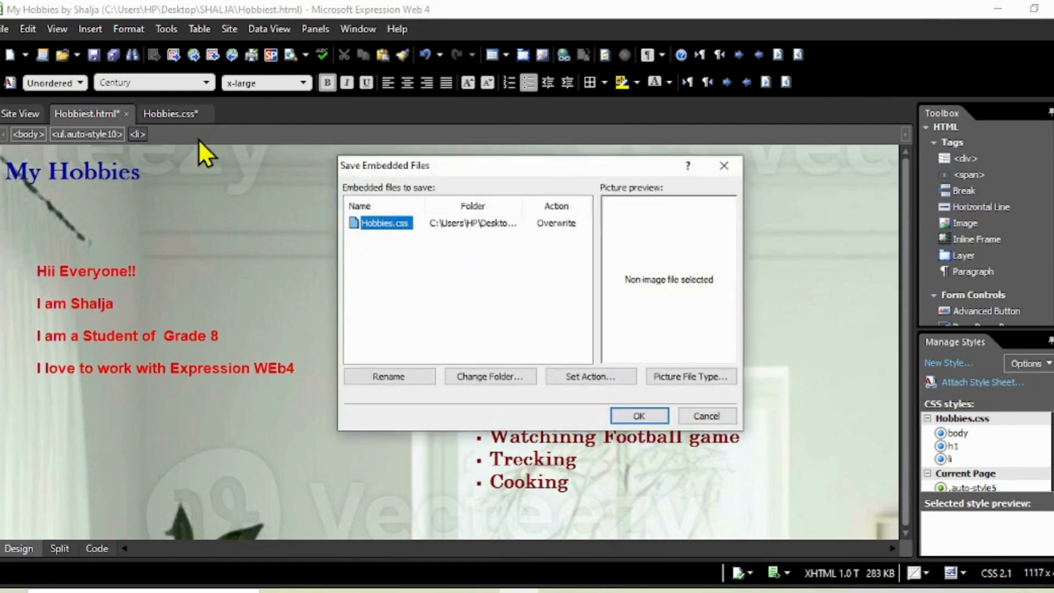
click(629, 422)
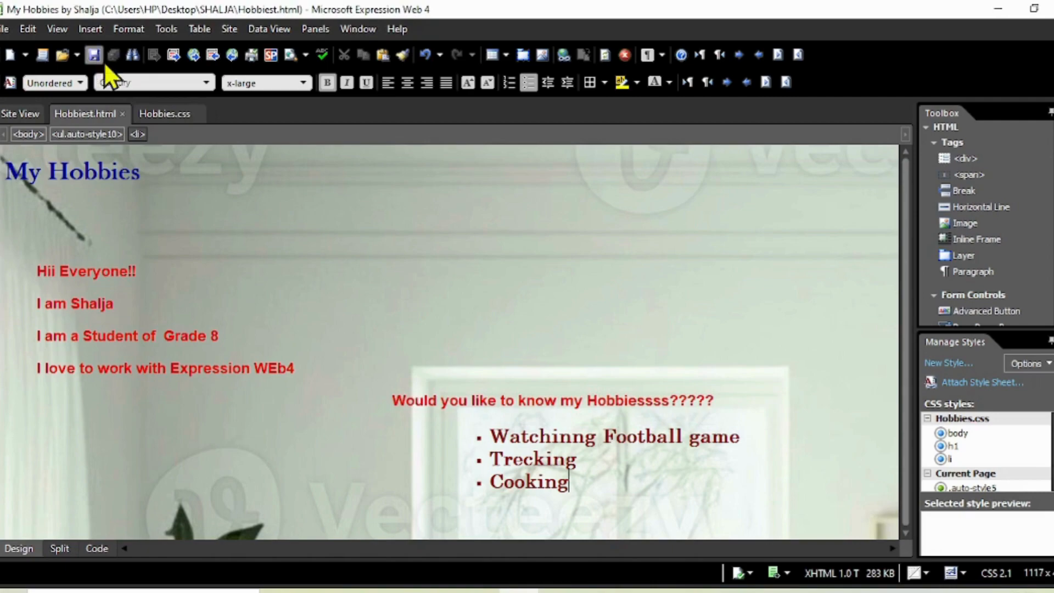
click(477, 591)
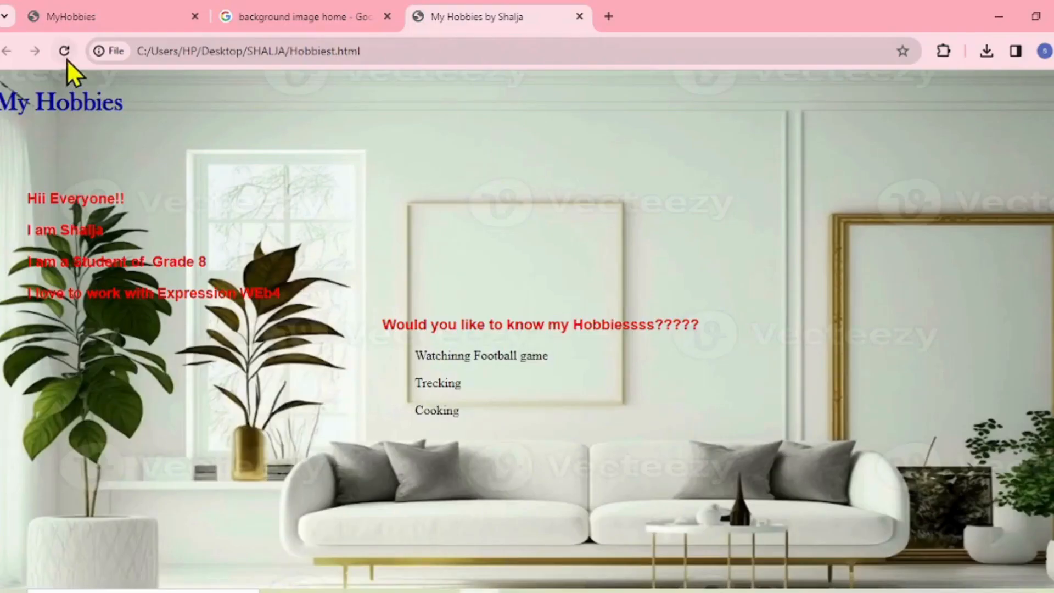
click(66, 58)
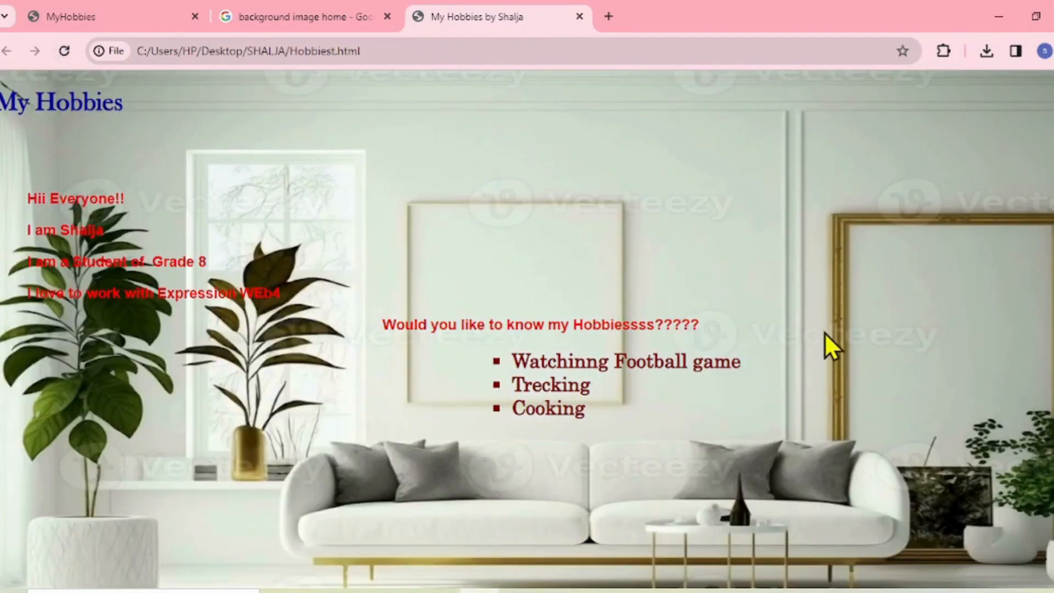